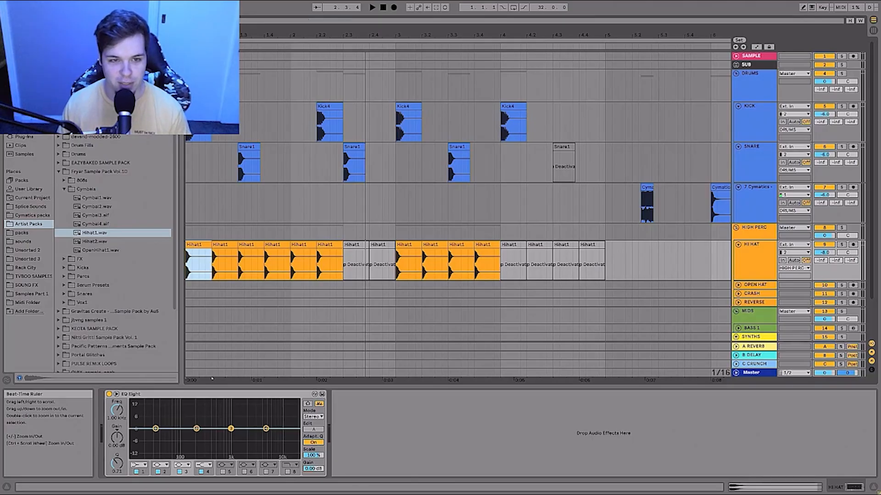
mouse_move(211, 379)
mouse_down()
mouse_move(237, 379)
mouse_move(206, 379)
mouse_move(225, 379)
mouse_up()
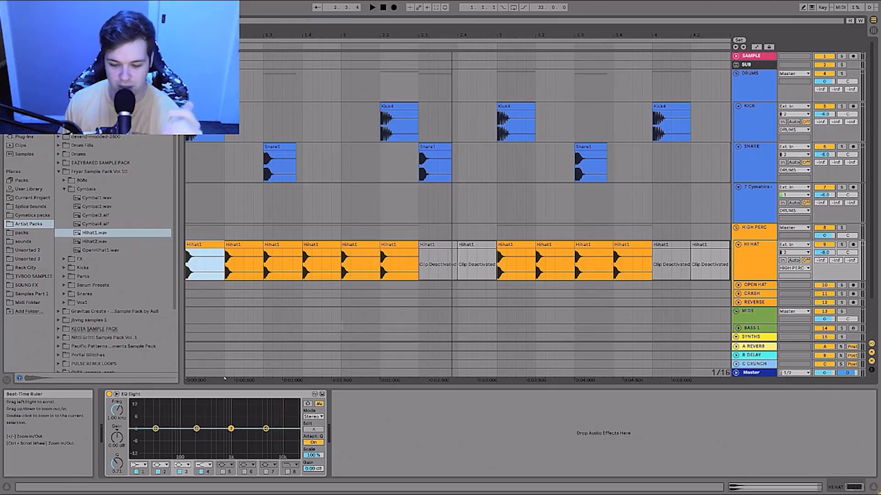
drag(230, 35, 229, 31)
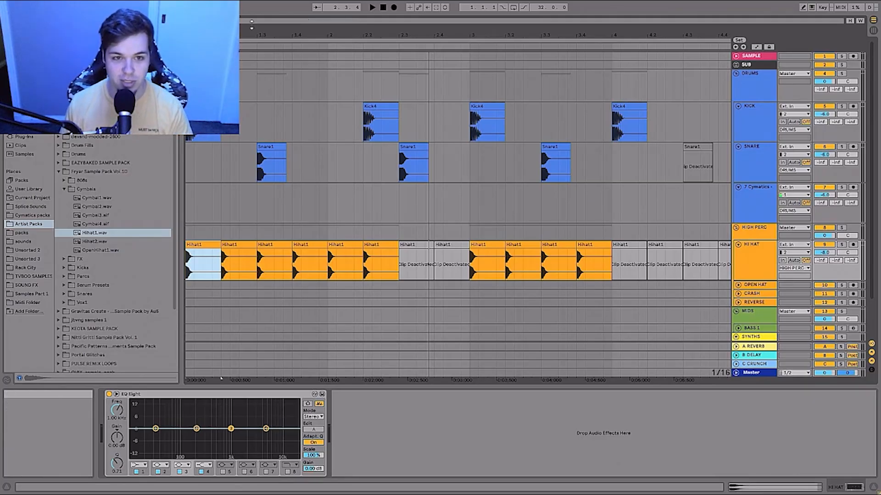
drag(255, 31, 255, 19)
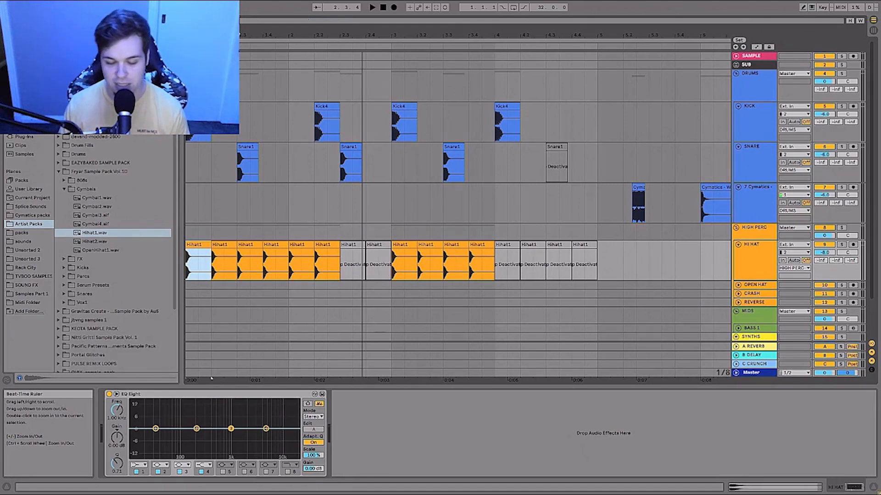
drag(236, 34, 237, 23)
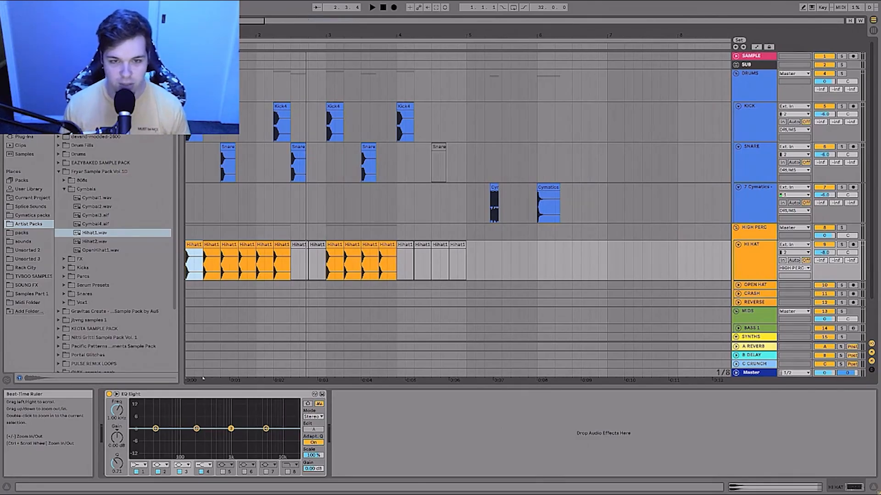
drag(204, 379, 206, 380)
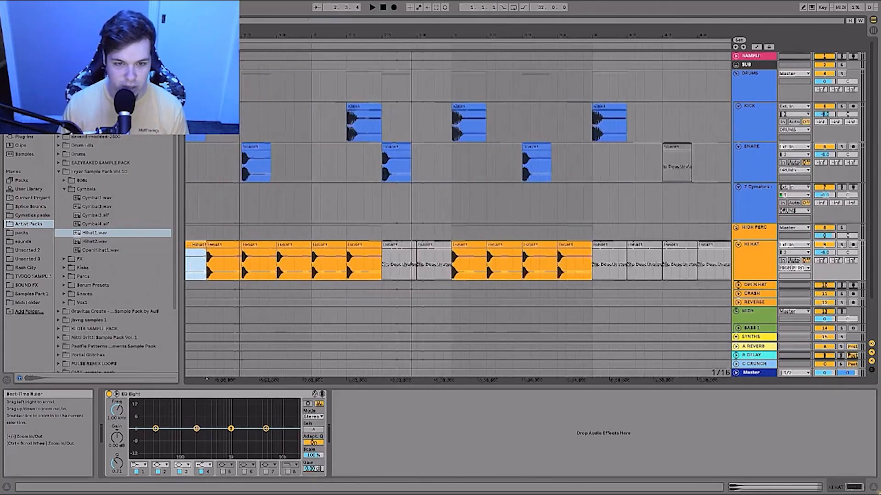
drag(239, 31, 258, 31)
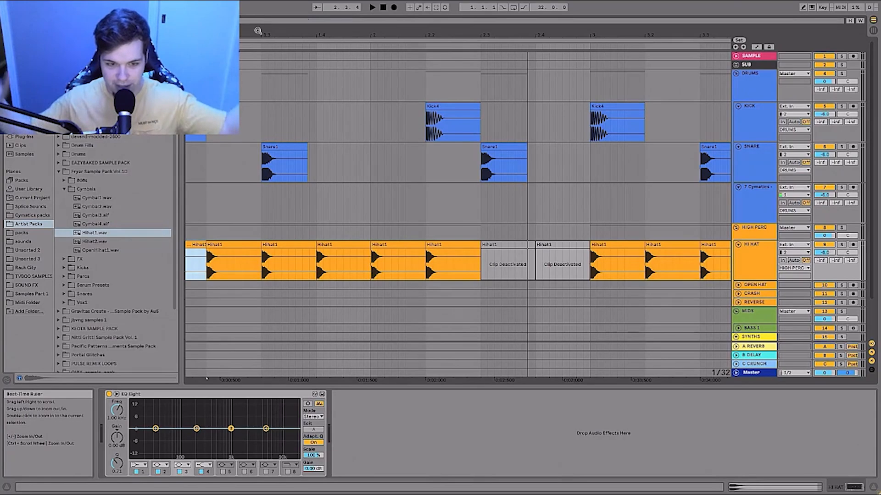
drag(258, 30, 258, 6)
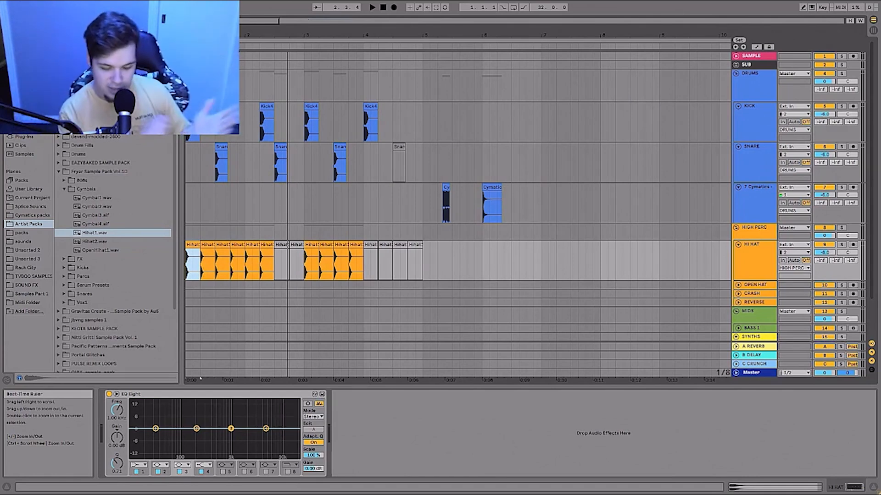
click(243, 40)
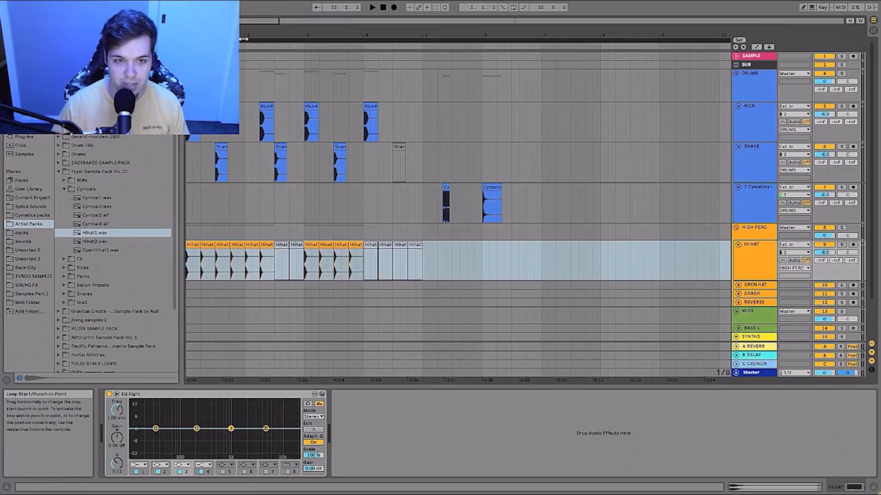
Step: Select the TYNAN_145_drum_loop_busy clip at bar 13 and examine the transients in its waveform up close
scroll(444, 183, down, 5)
click(444, 186)
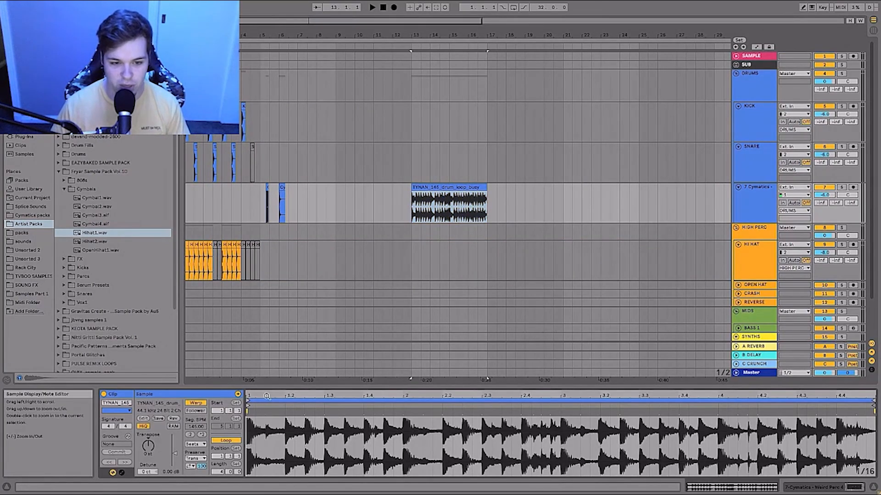
scroll(279, 412, up, 5)
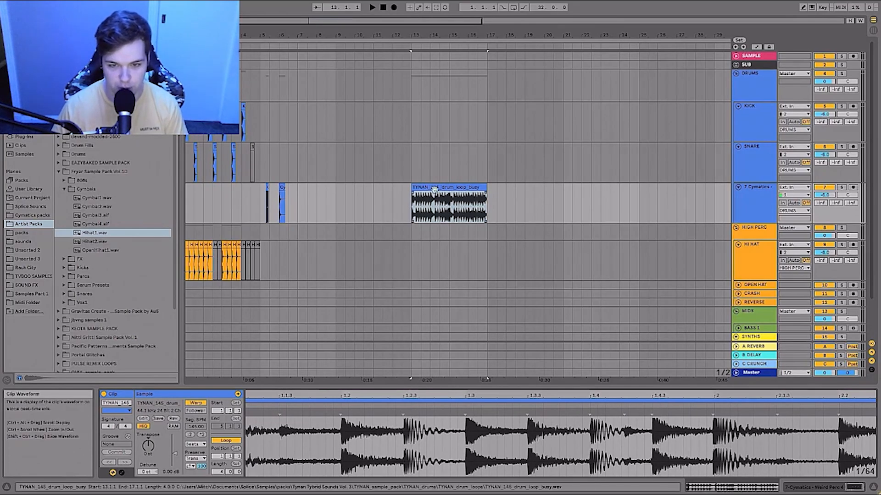
scroll(351, 441, up, 2)
scroll(349, 436, up, 3)
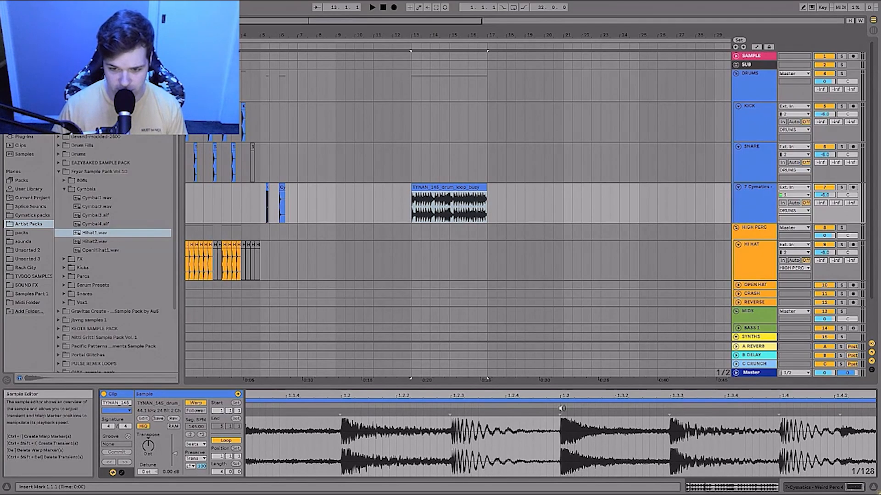
drag(551, 395, 551, 335)
drag(323, 397, 323, 388)
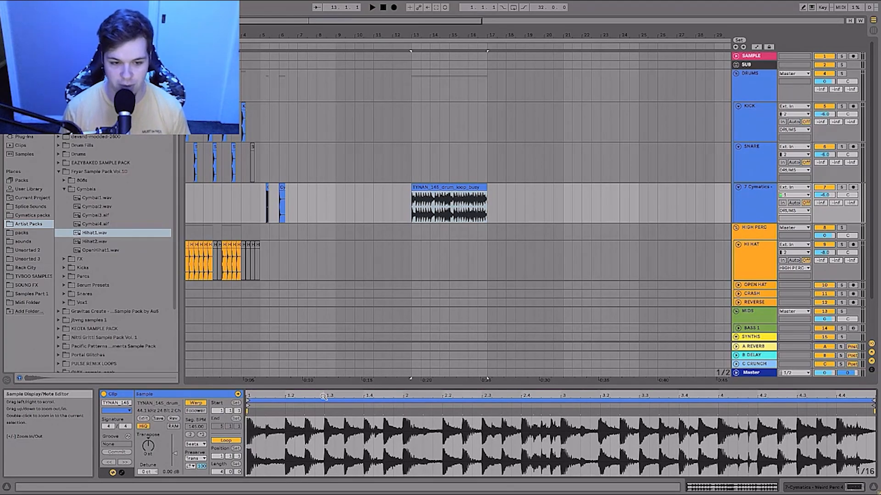
click(444, 222)
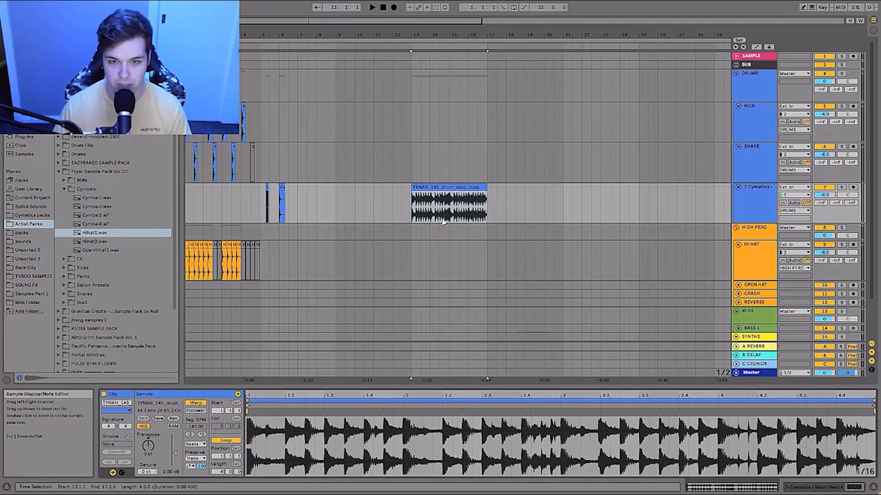
drag(444, 32, 397, 82)
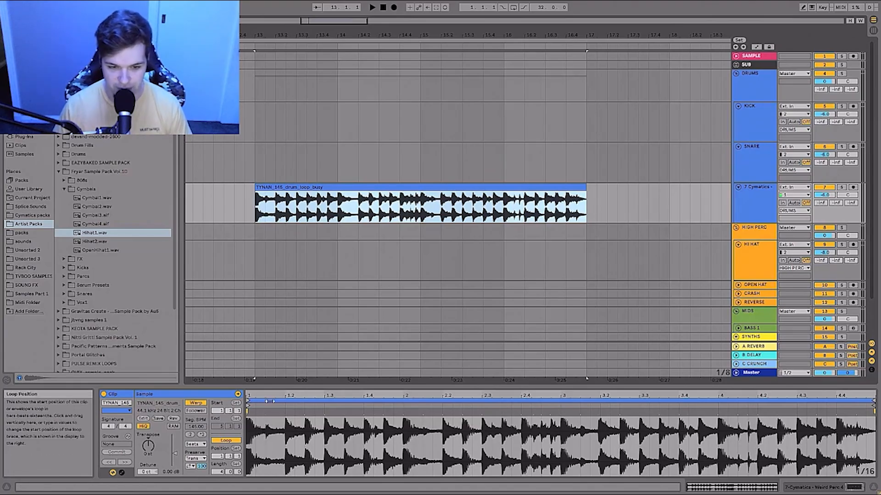
Step: Lower the song tempo drastically and play the TYNAN drum loop to hear how Beats warping handles the stretch
click(190, 468)
click(190, 468)
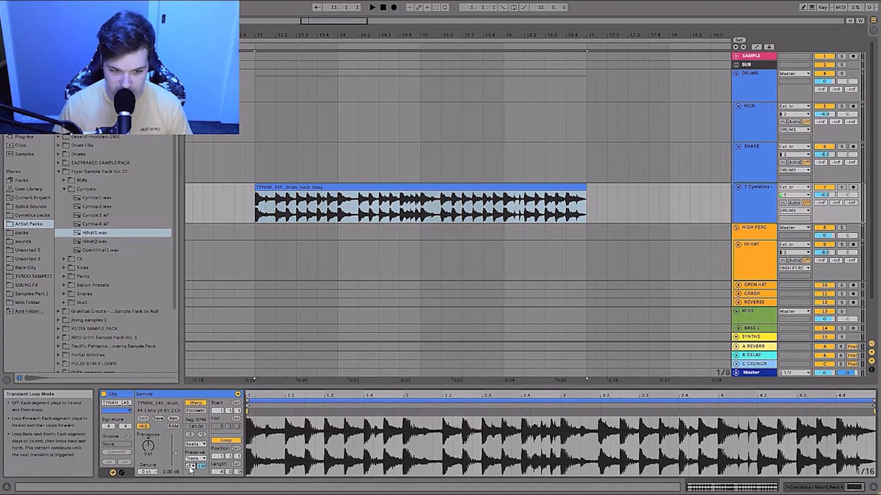
click(190, 467)
click(190, 468)
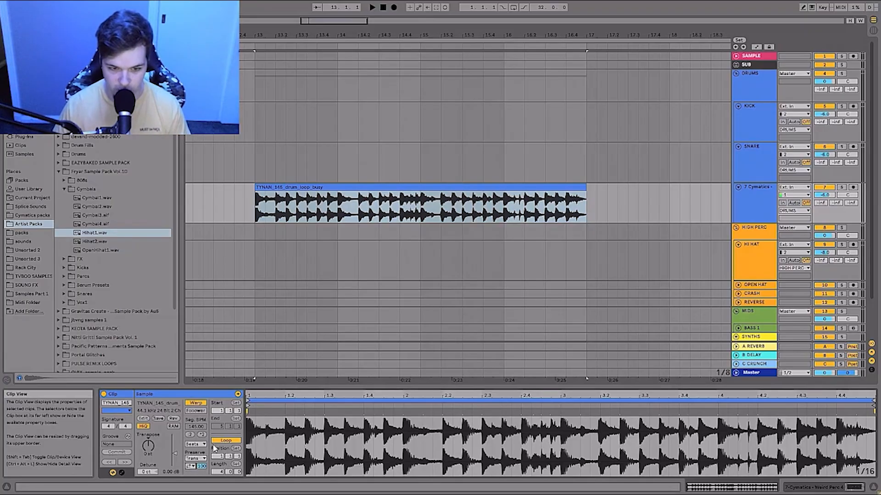
click(277, 190)
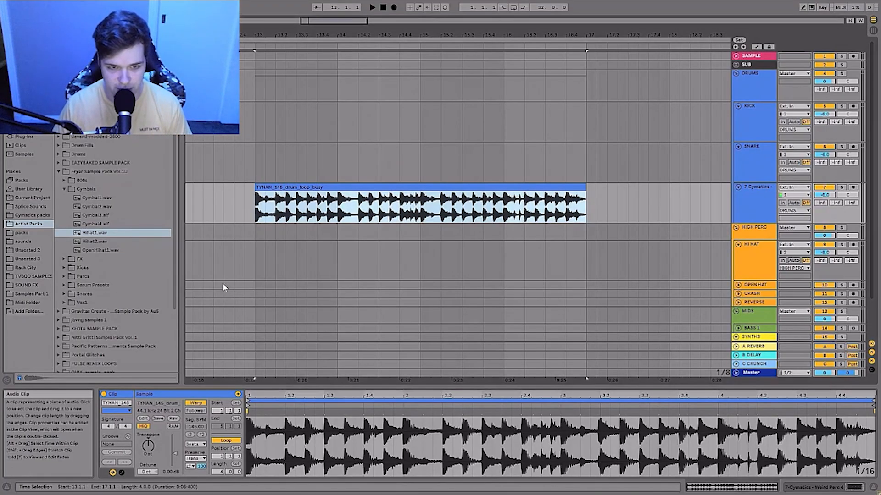
drag(43, 7, 43, 43)
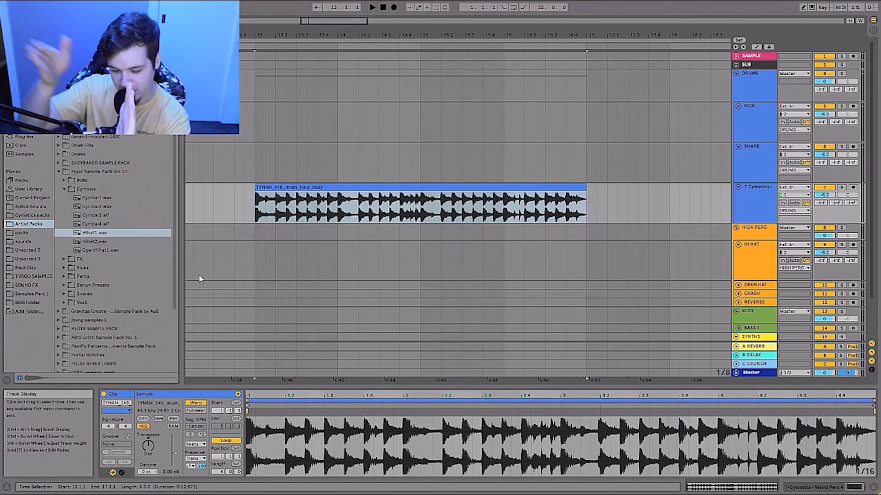
key(space)
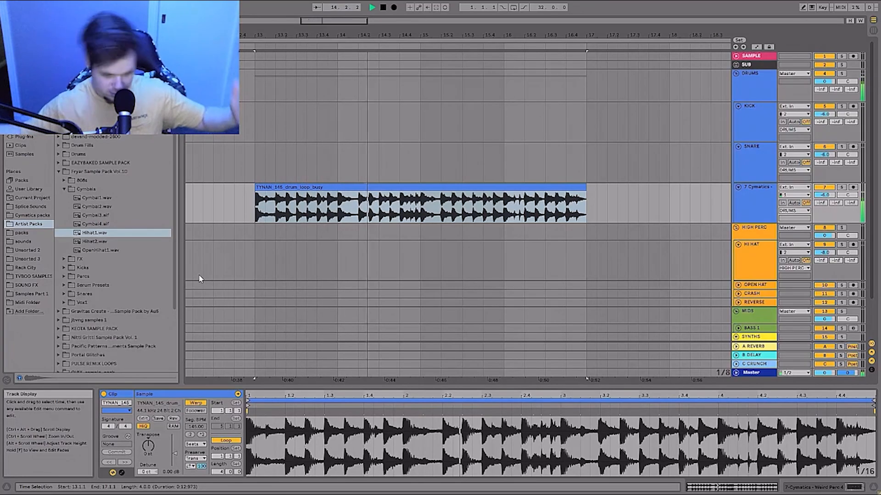
key(space)
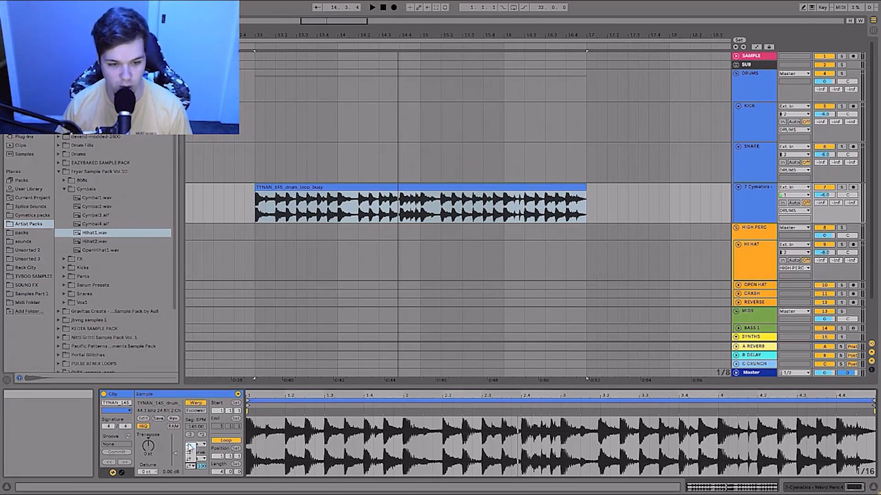
Step: Play the slowed drum loop briefly, stop it, and set the song tempo to 150 BPM
key(space)
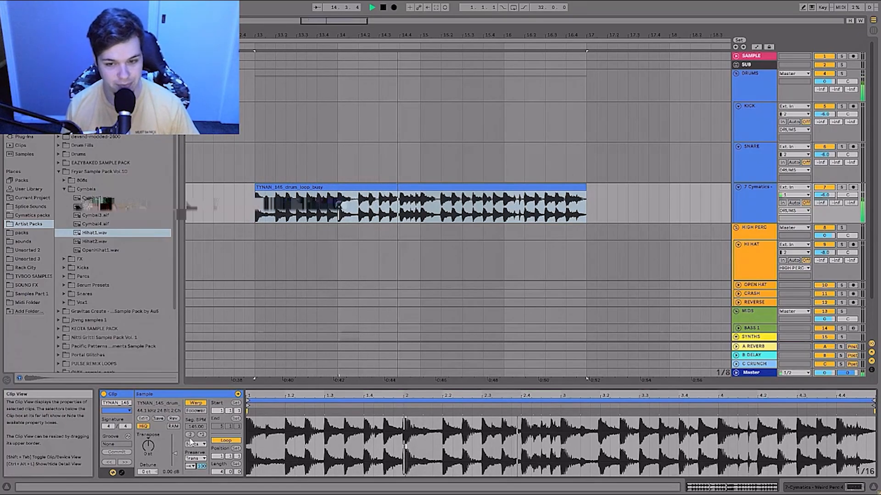
key(space)
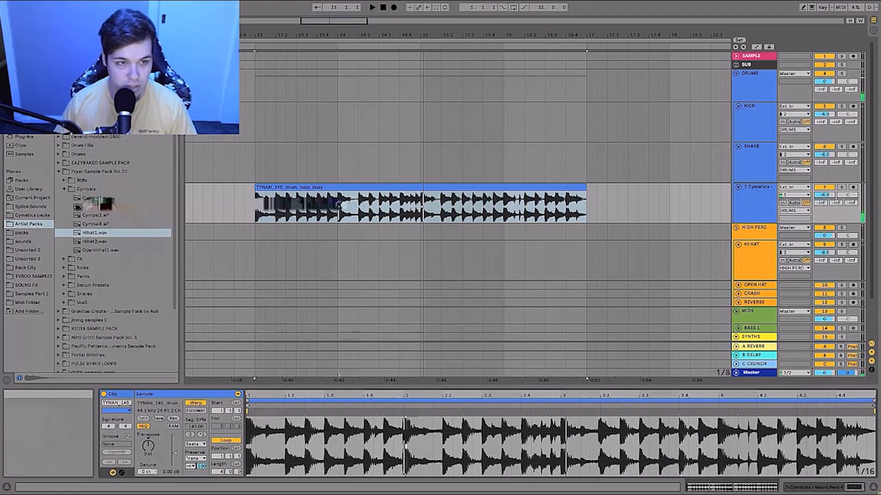
text(150)
key(Return)
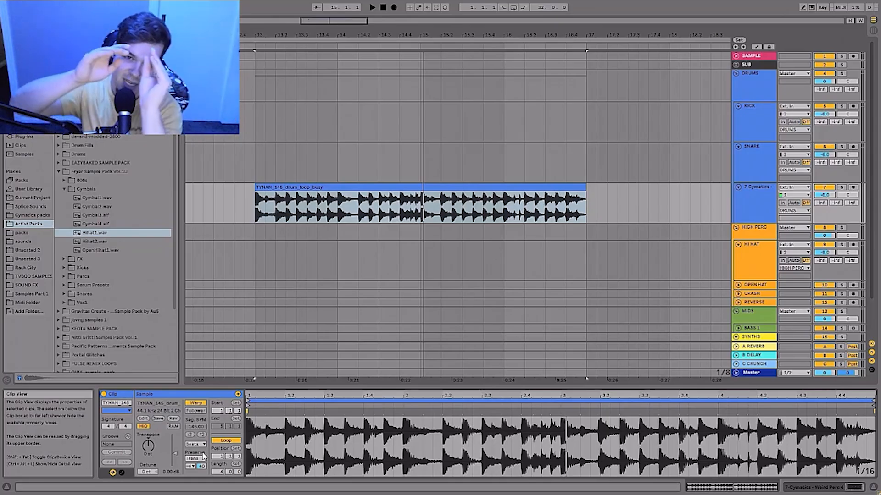
Step: Play the TYNAN drum loop while adjusting its Transient Envelope value, and stop playback
key(space)
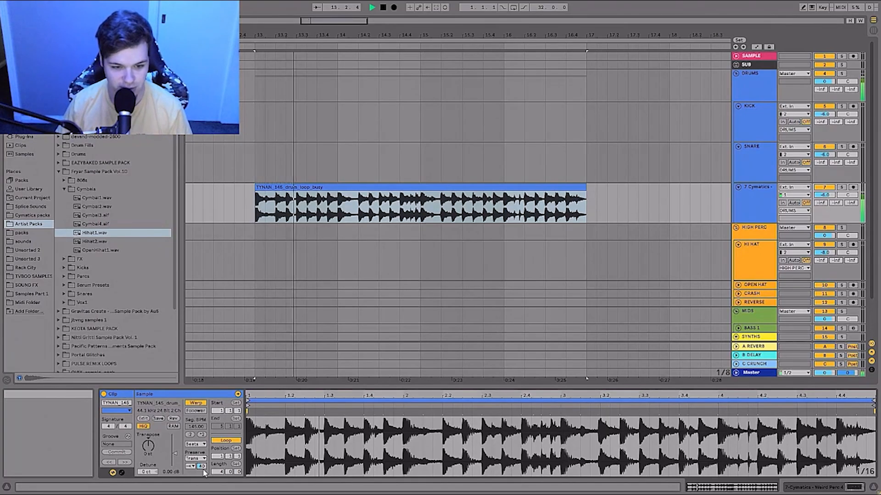
drag(202, 467, 203, 484)
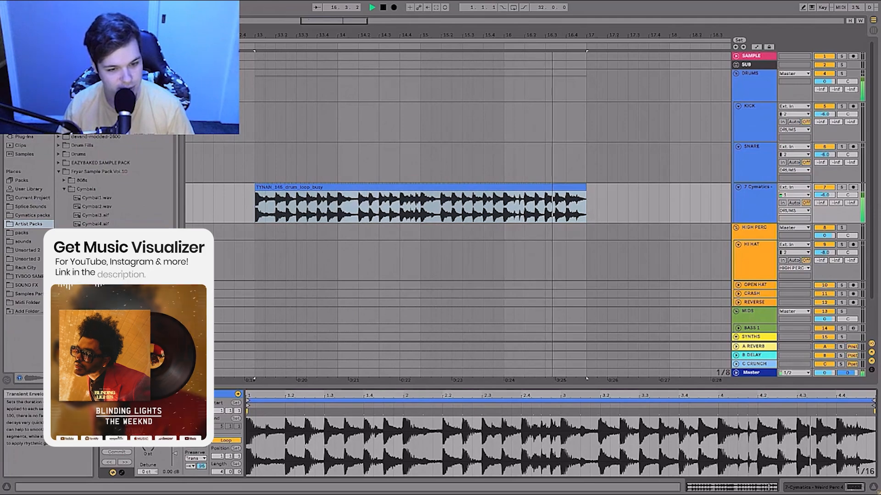
key(space)
Step: Audition the Cymatics Weird Perc 4 and Weird Perc 7 clips near bars 5 and 6 on track 7
mouse_move(329, 33)
mouse_down()
mouse_move(367, 9)
mouse_move(370, 53)
mouse_move(344, 41)
mouse_up()
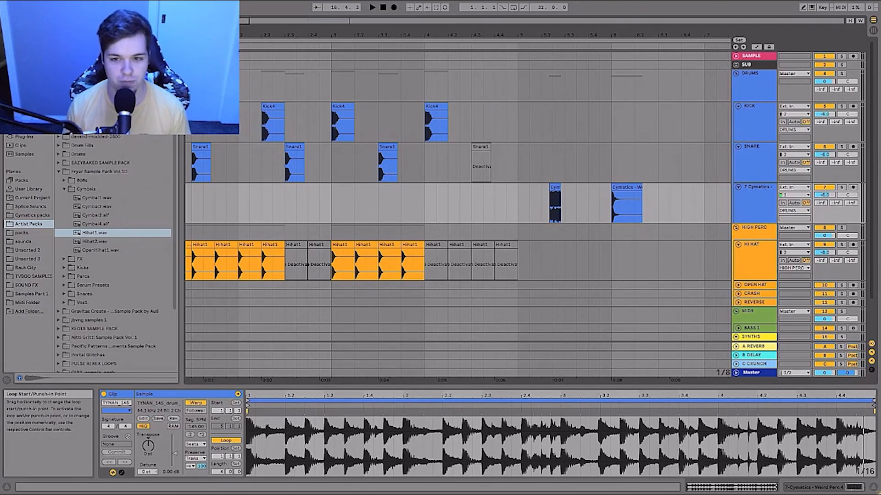
click(555, 191)
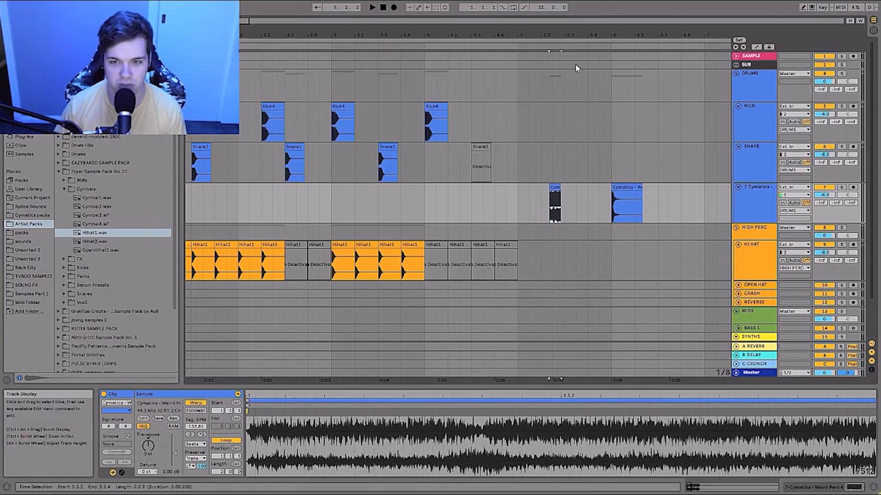
drag(583, 35, 562, 60)
key(space)
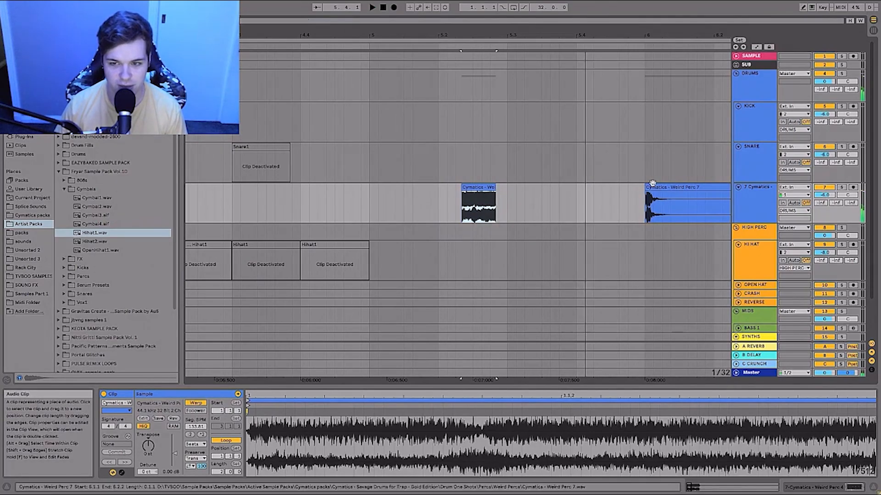
click(651, 187)
key(space)
click(474, 183)
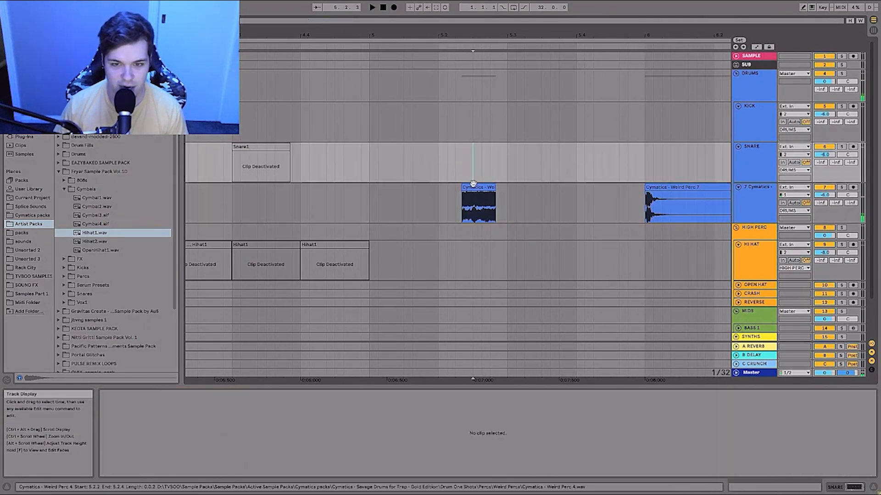
click(473, 187)
key(space)
key(space)
Step: Move the Weird Perc 4 clip to 2.3.1, aligned with the start of the snare there
drag(418, 35, 439, 7)
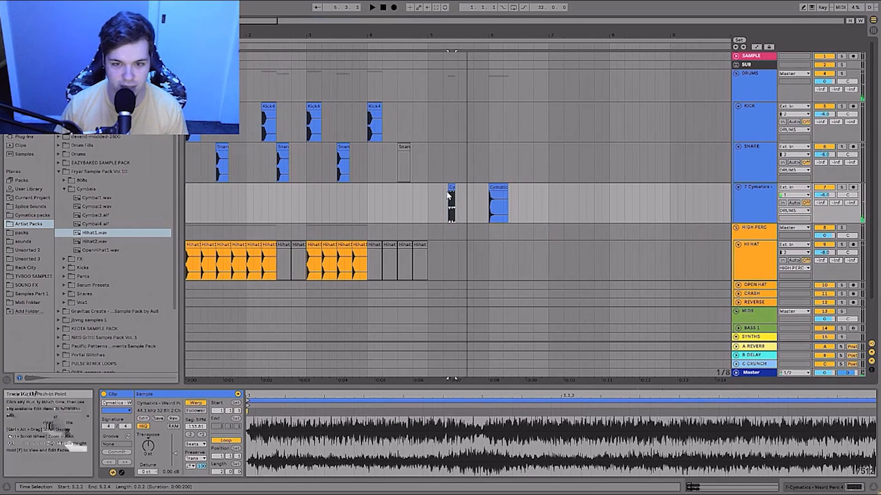
drag(451, 188, 279, 189)
drag(273, 35, 319, 65)
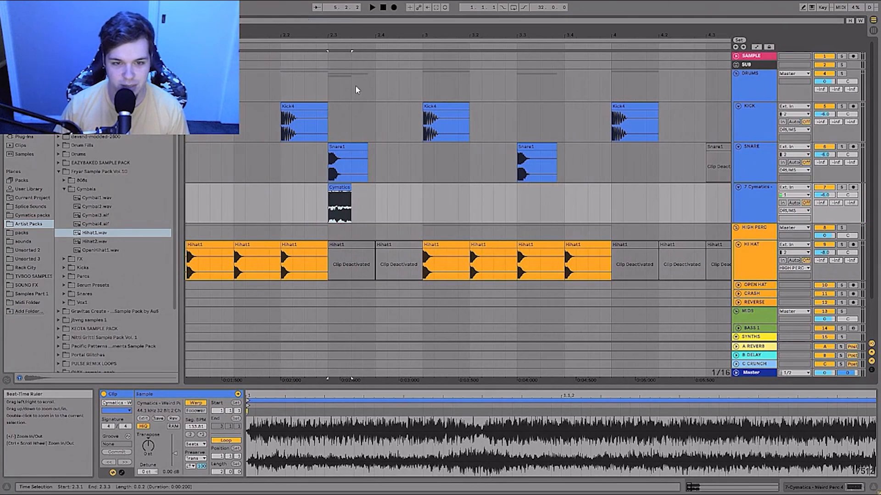
Step: Switch the arrangement to a 1/16 triplet grid and shorten the Weird Perc 4 clip so it ends at 2.3.2
click(375, 204)
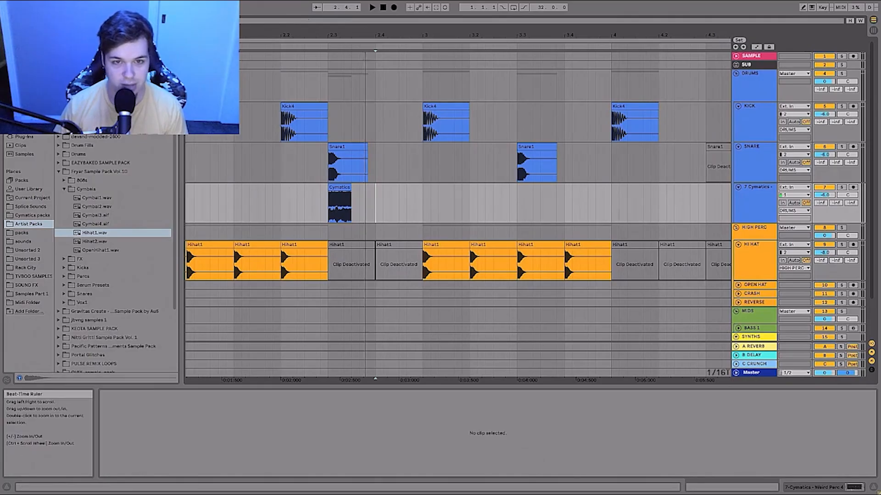
drag(367, 35, 371, 23)
click(355, 187)
drag(358, 186, 352, 188)
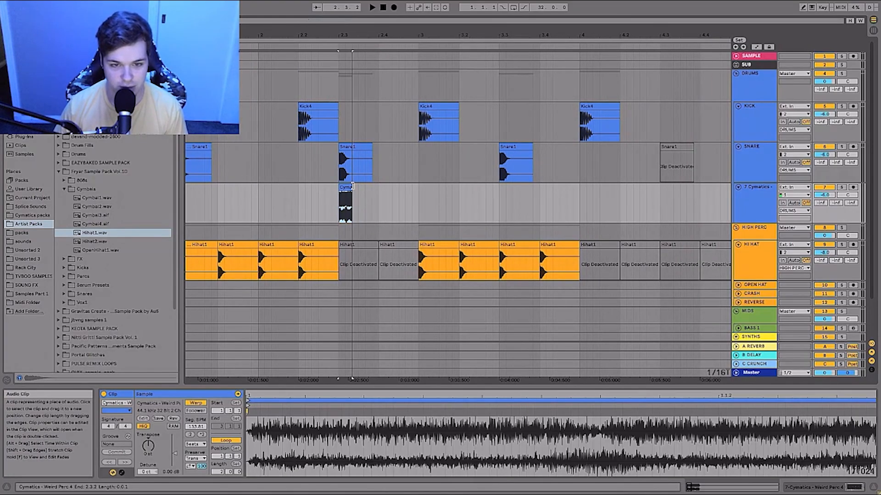
key(ctrl+3)
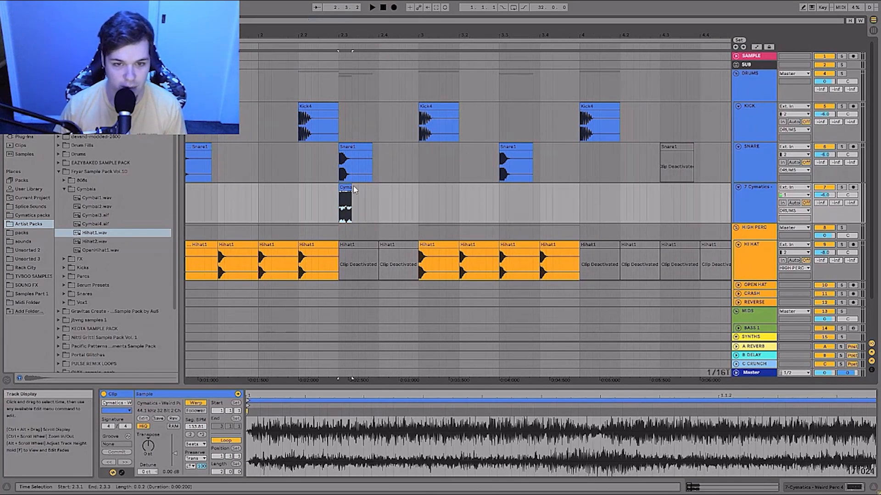
drag(352, 187, 353, 188)
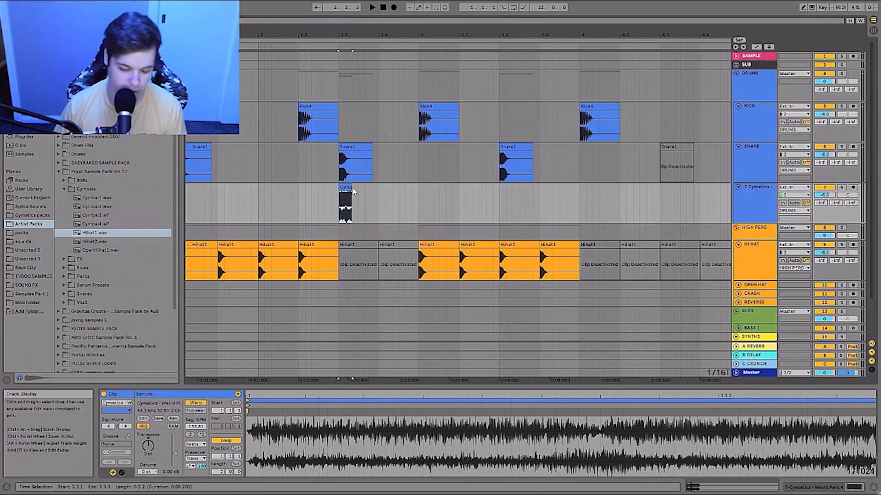
Step: Duplicate the shortened Weird Perc 4 clip five times in a row, filling track 7 from 2.3.1 to 3.1.1
key(ctrl+d)
key(ctrl+d)
key(ctrl+d)
key(ctrl+d)
key(ctrl+d)
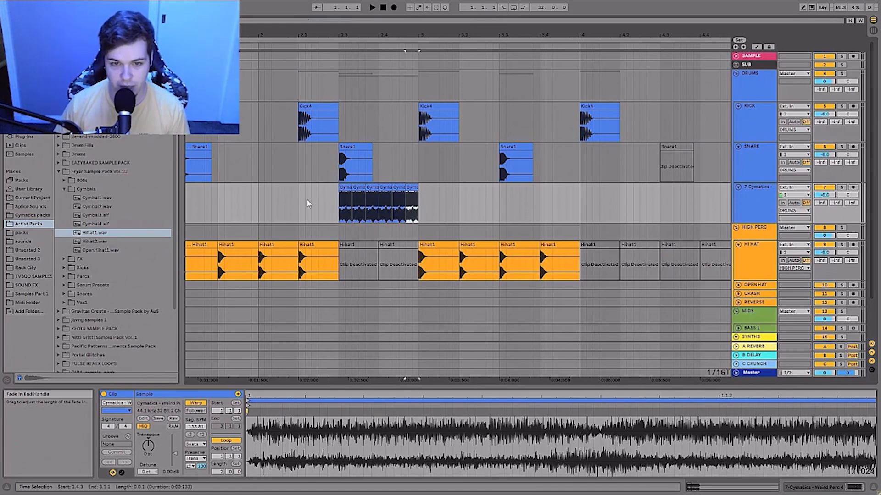
Step: Play the arrangement from the first kick at 1.1.1 to hear the triplet percussion roll, and stop playback
click(253, 201)
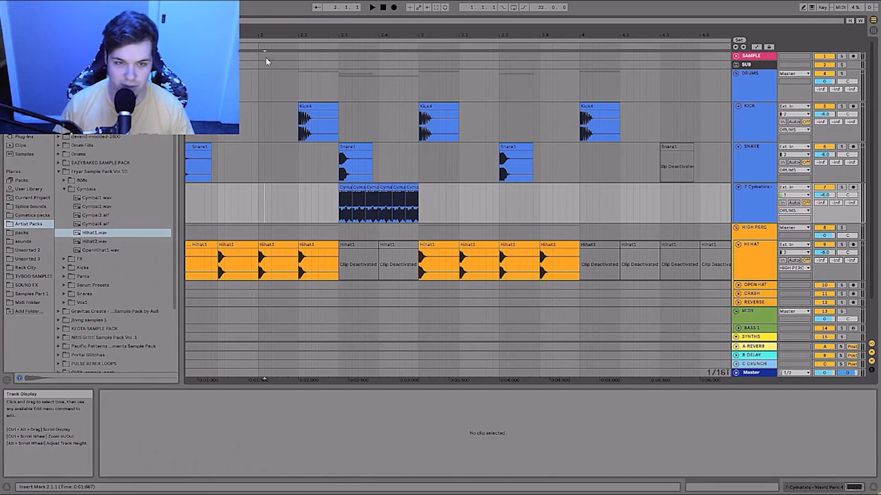
drag(265, 35, 280, 30)
click(278, 205)
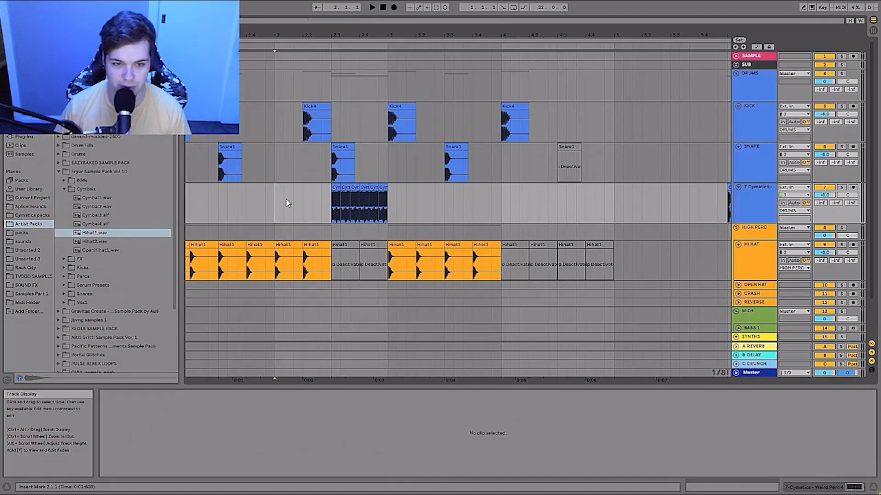
click(333, 201)
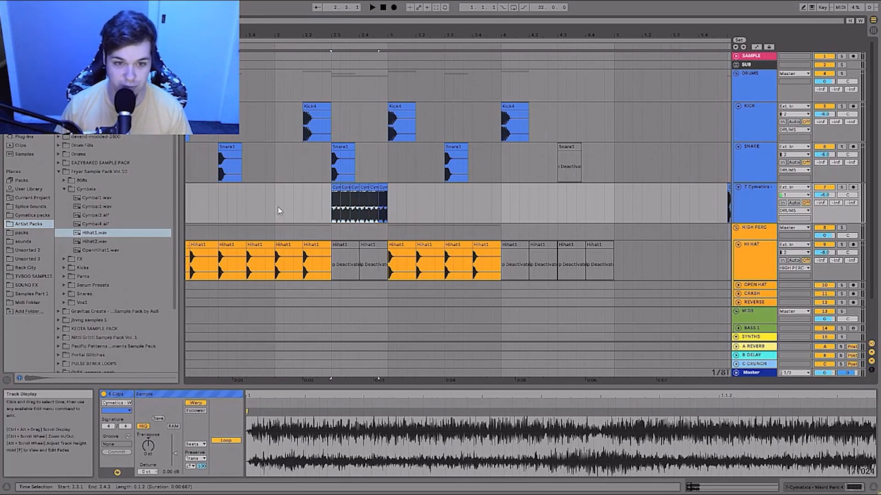
click(278, 209)
drag(275, 35, 275, 29)
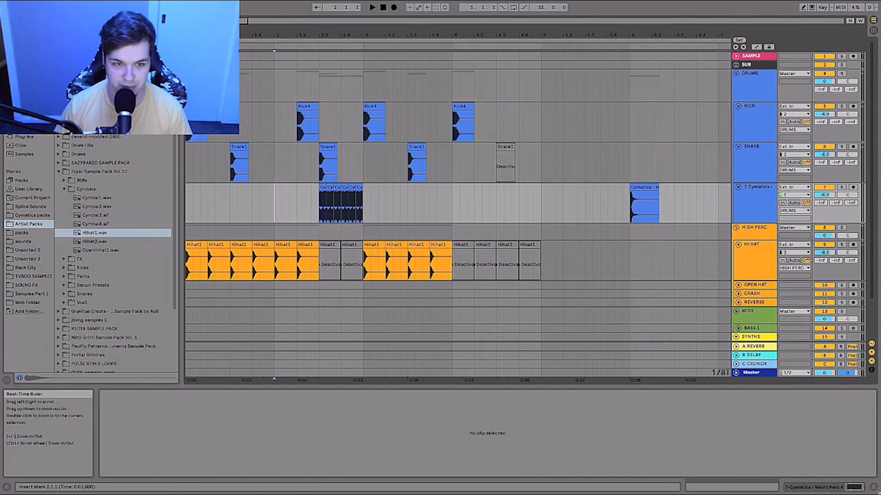
click(197, 90)
click(197, 106)
key(space)
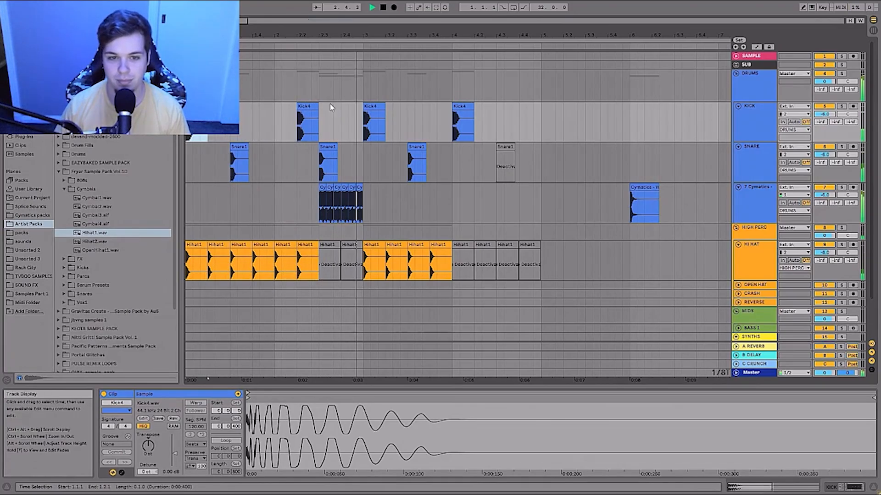
key(space)
Step: Set the transient loop mode of all six Weird Perc 4 clips to Off and lower their Transient Envelope while playing
drag(356, 199, 324, 188)
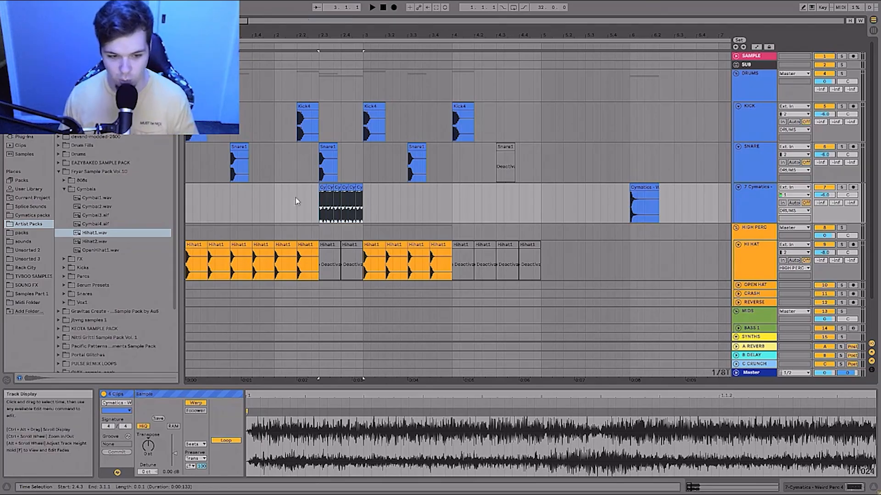
click(191, 466)
click(194, 449)
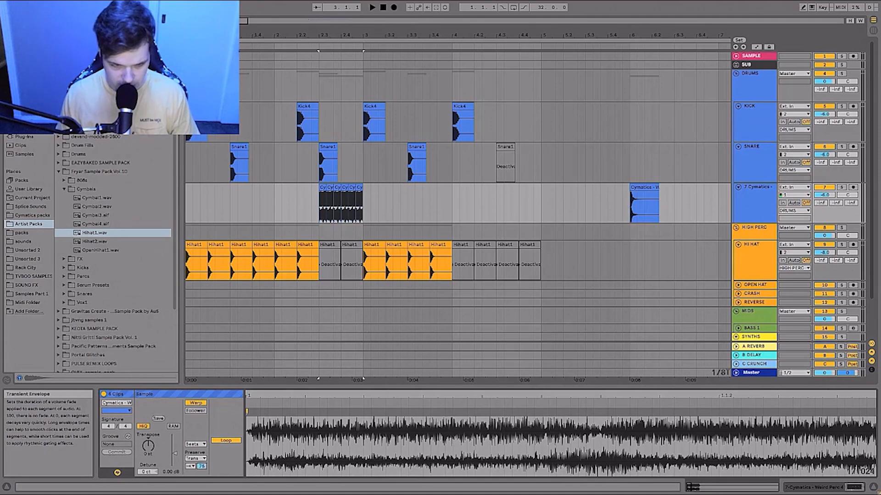
key(space)
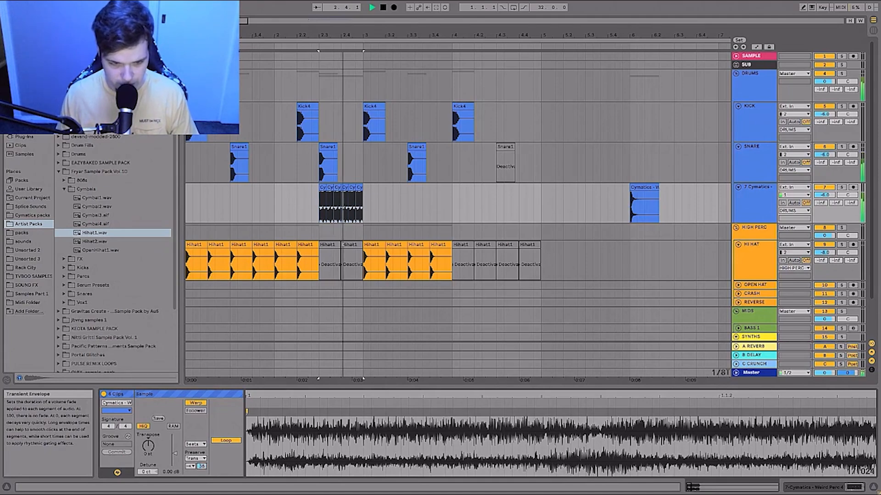
drag(202, 467, 202, 476)
key(space)
key(space)
key(space)
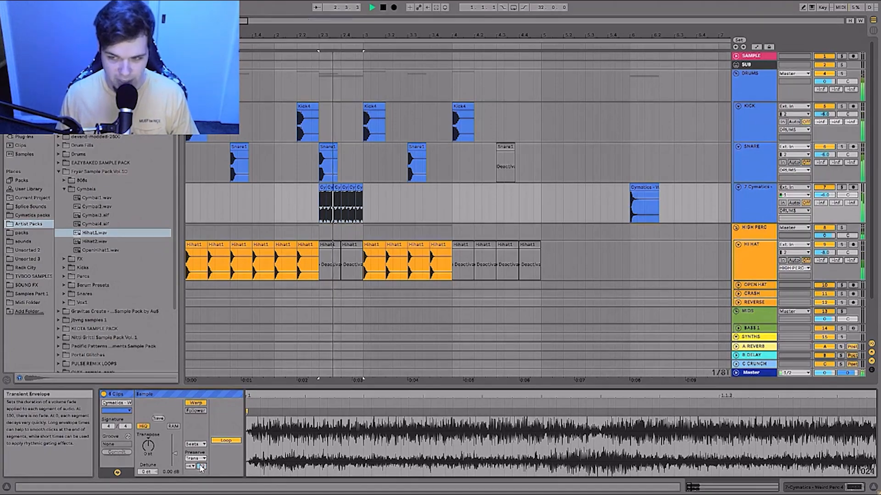
key(space)
Step: Consolidate the six Weird Perc 4 clips into a single clip from 2.3.1 to 3.1.1 and play it back
drag(320, 34, 320, 50)
key(space)
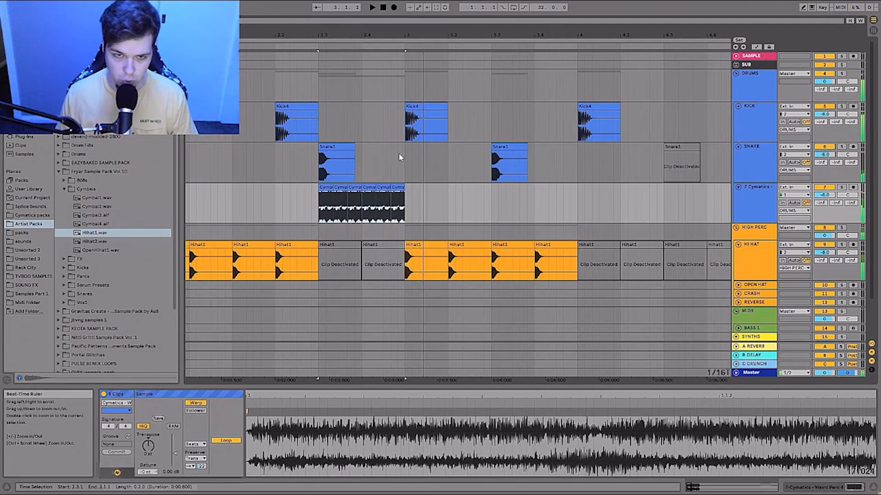
click(400, 188)
shift+click(321, 188)
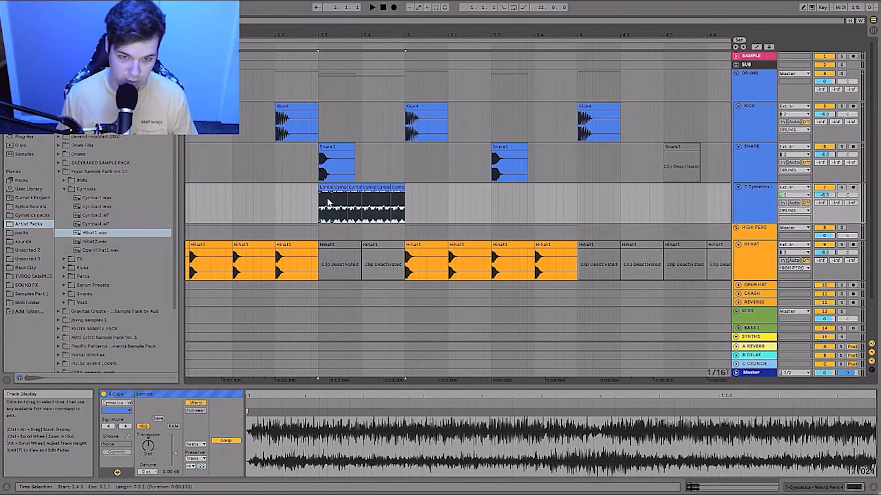
key(ctrl+j)
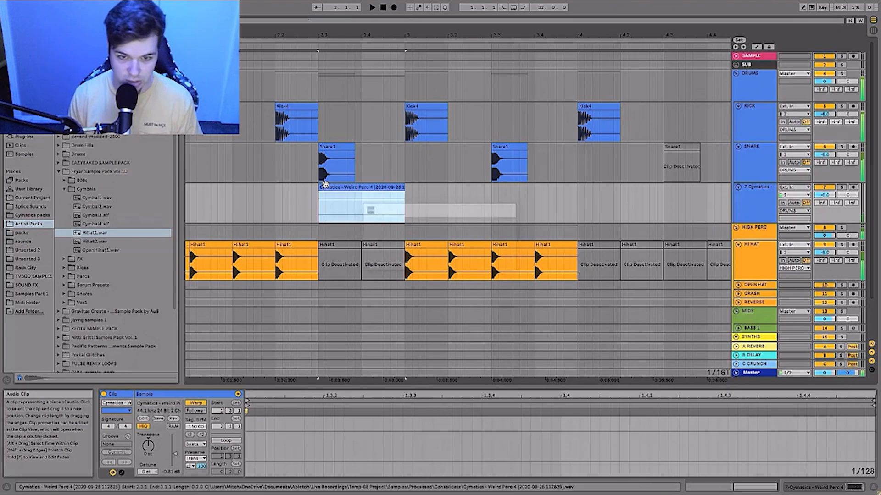
key(space)
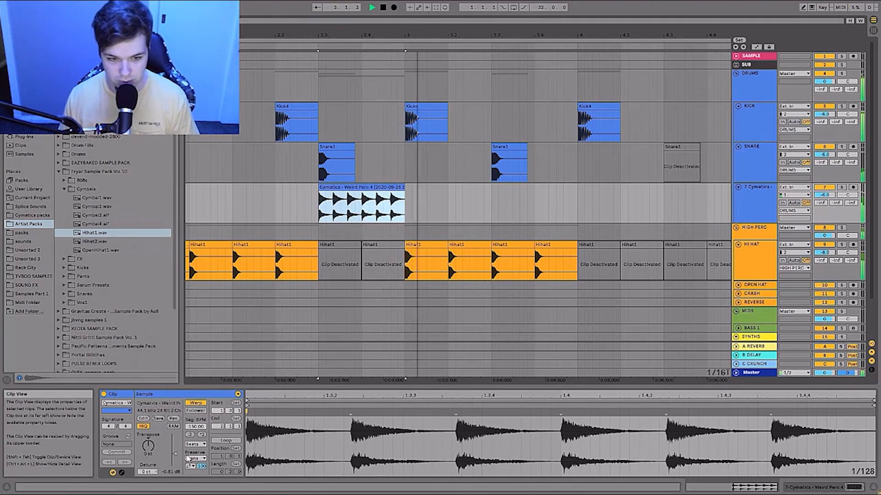
key(space)
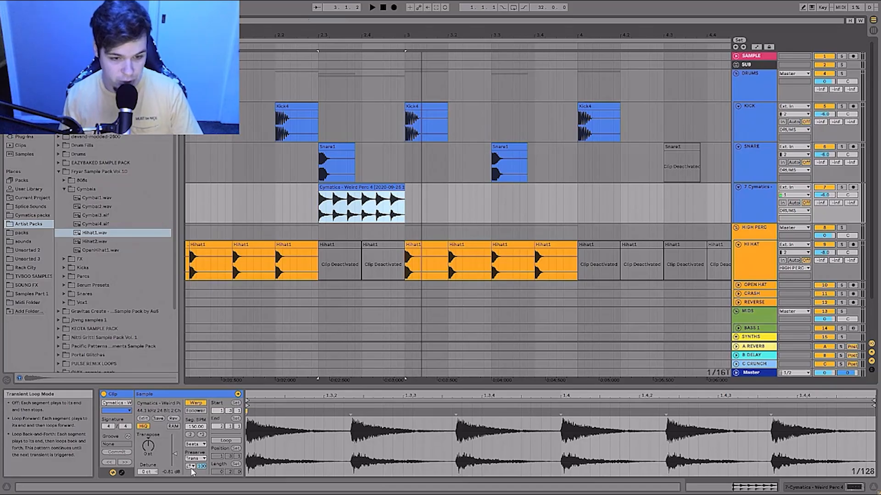
Step: Turn off transient looping for the consolidated Weird Perc 4 clip, lower its Transient Envelope, and audition it
click(190, 467)
click(194, 445)
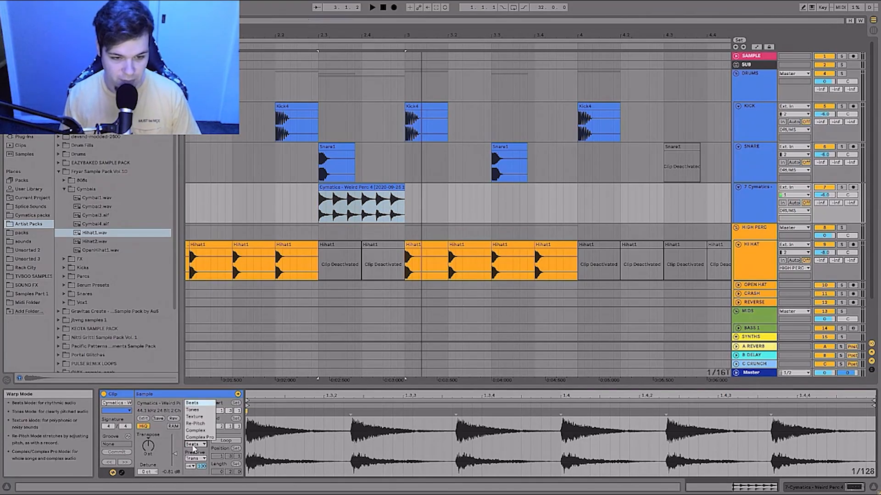
click(187, 468)
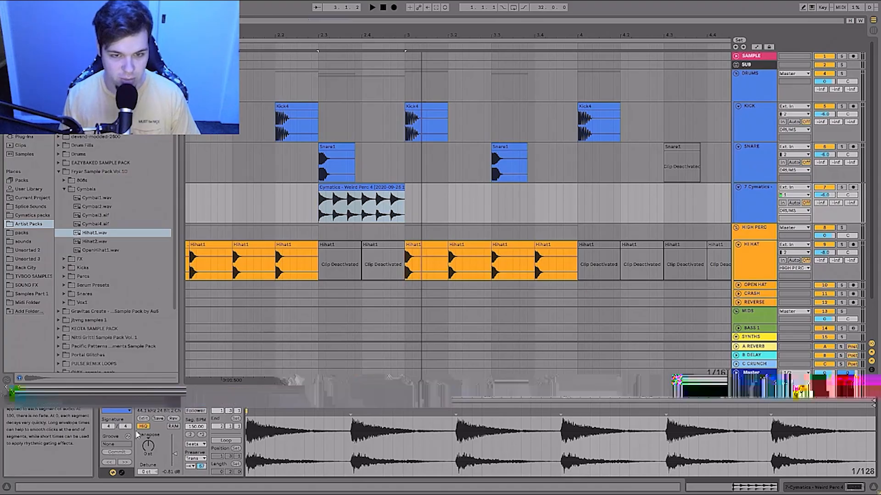
key(space)
key(space)
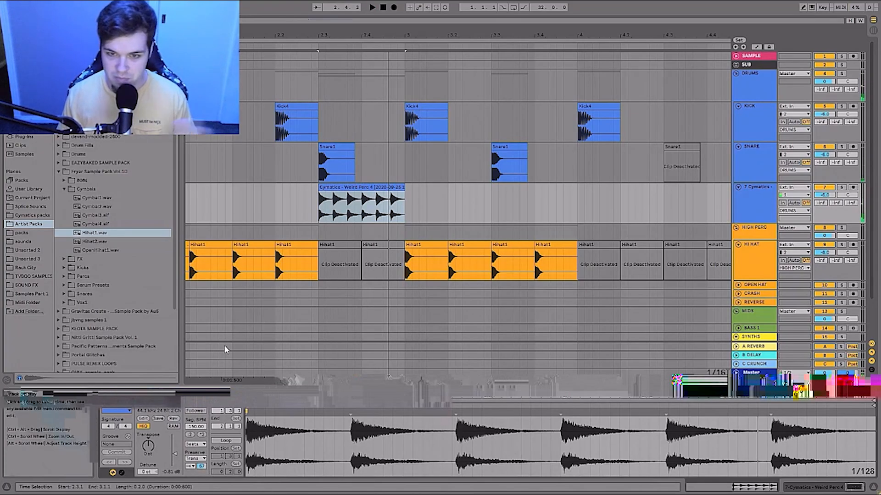
Step: Show the consolidated clip's transposition envelope and raise its starting point to +12 st
click(123, 474)
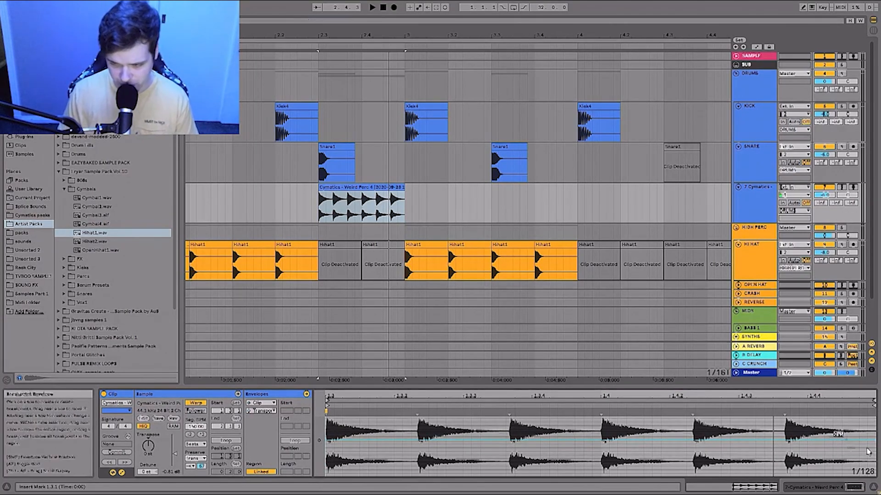
click(328, 444)
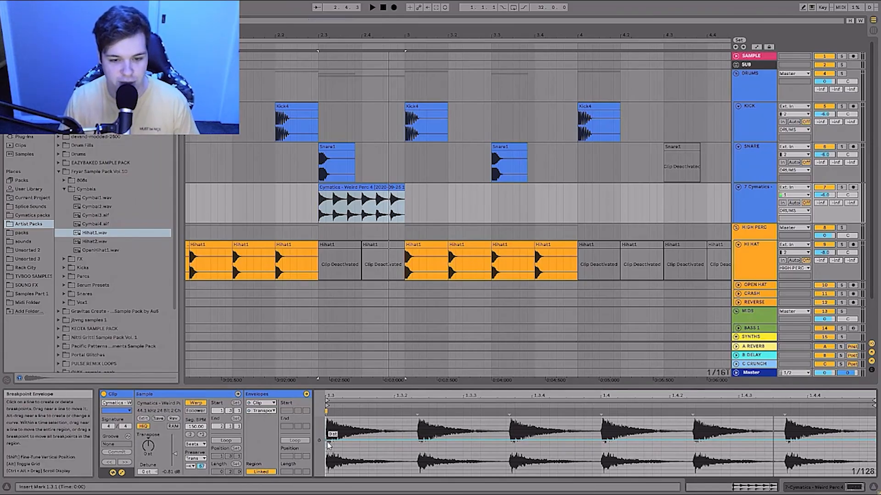
mouse_move(328, 444)
mouse_down()
mouse_move(328, 416)
mouse_move(328, 461)
mouse_up()
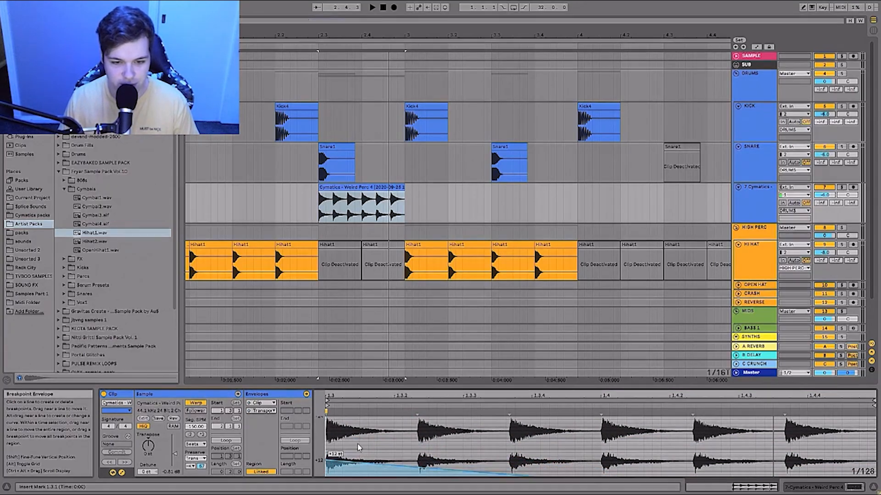
Step: Lower the end point of the clip's transposition envelope to about -11 st and play the pitch sweep
drag(472, 398, 472, 398)
scroll(787, 438, down, 3)
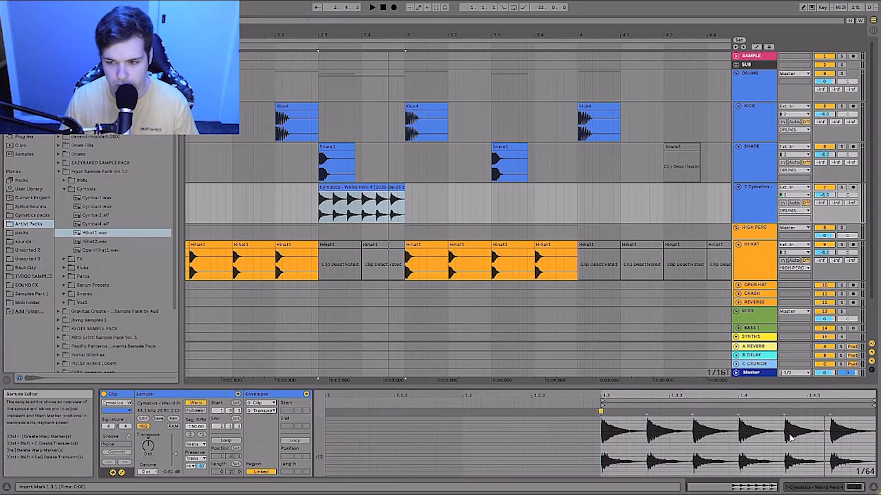
scroll(831, 438, up, 1)
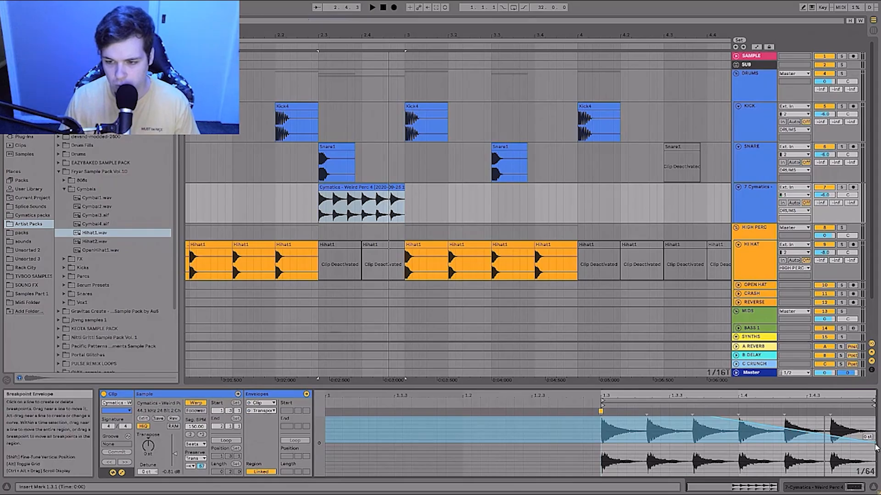
drag(874, 443, 875, 465)
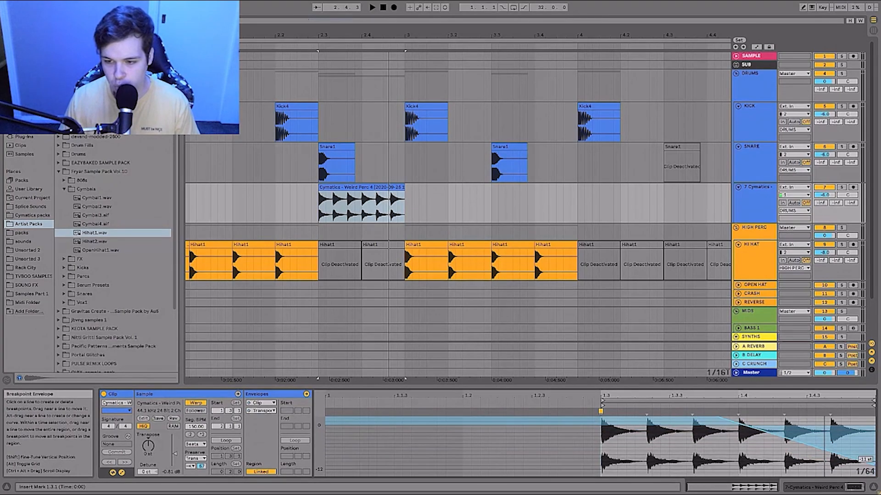
key(space)
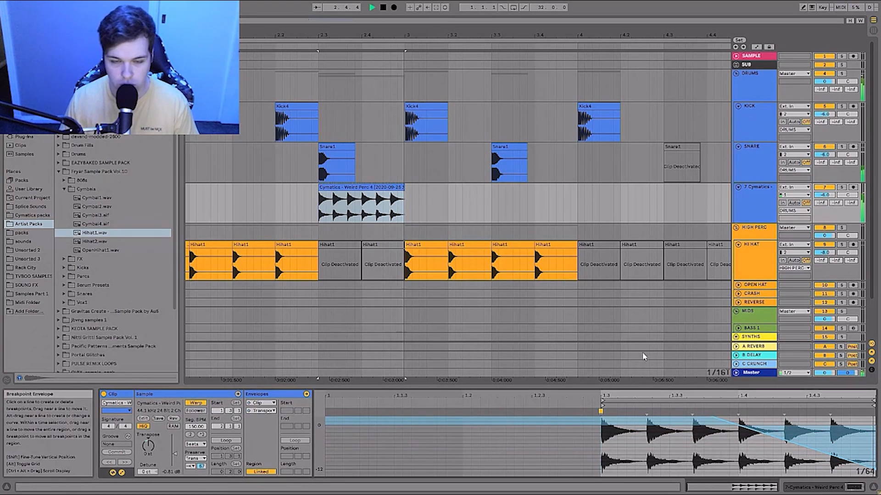
key(space)
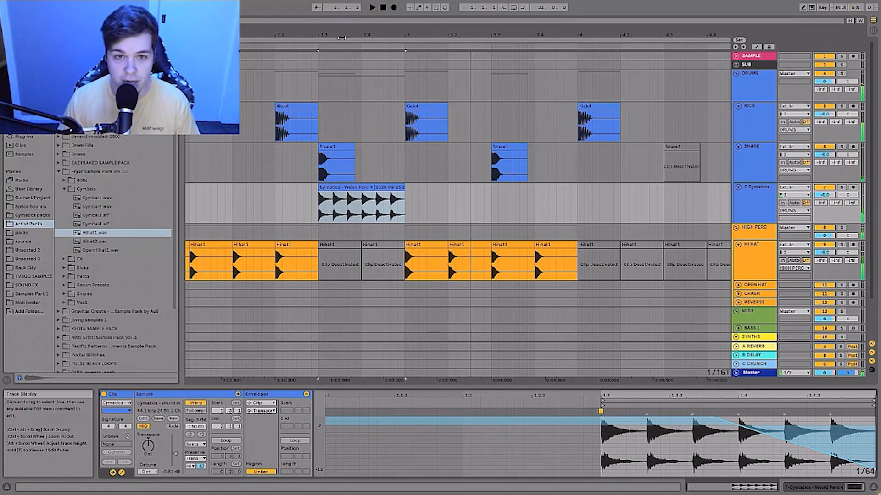
Step: Replay the pitch-swept Weird Perc 4 clip, and play the whole drum pattern from the first kick
click(342, 187)
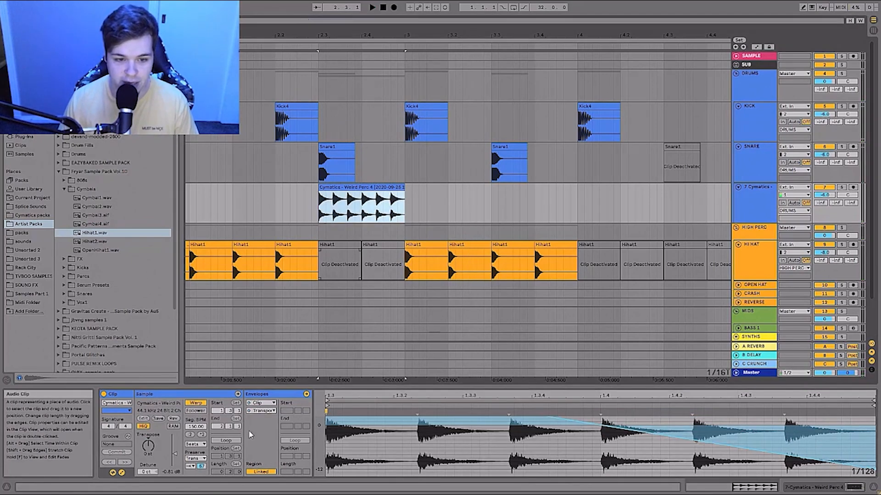
key(space)
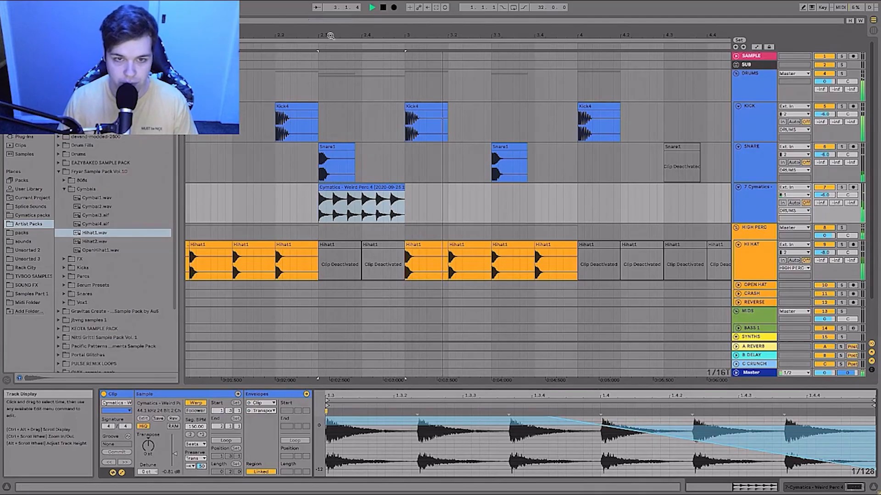
scroll(301, 144, down, 3)
key(space)
click(221, 203)
key(space)
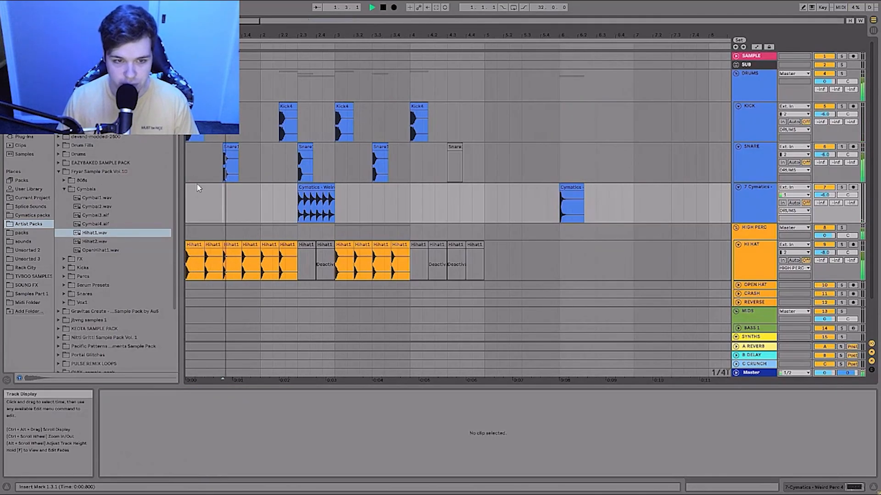
click(195, 106)
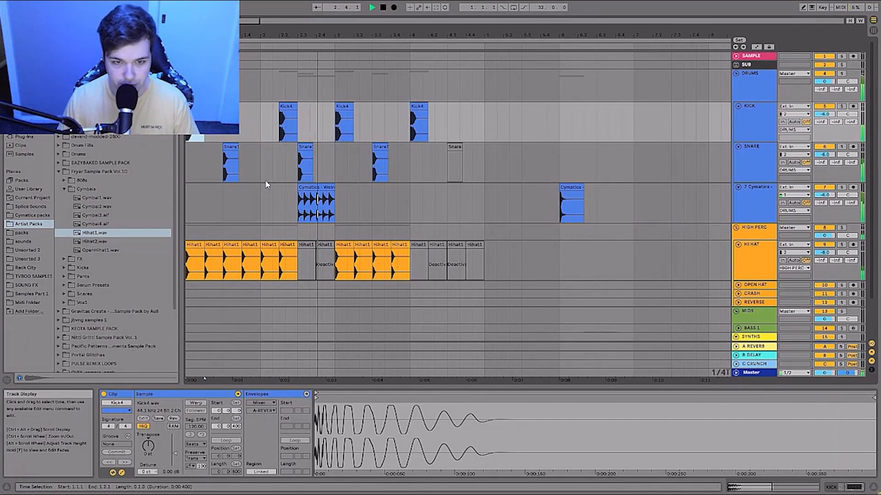
Step: Stop playback and copy the Snare1 clip at 2.3.1 to 7.1.1 on the SNARE track
click(307, 167)
key(space)
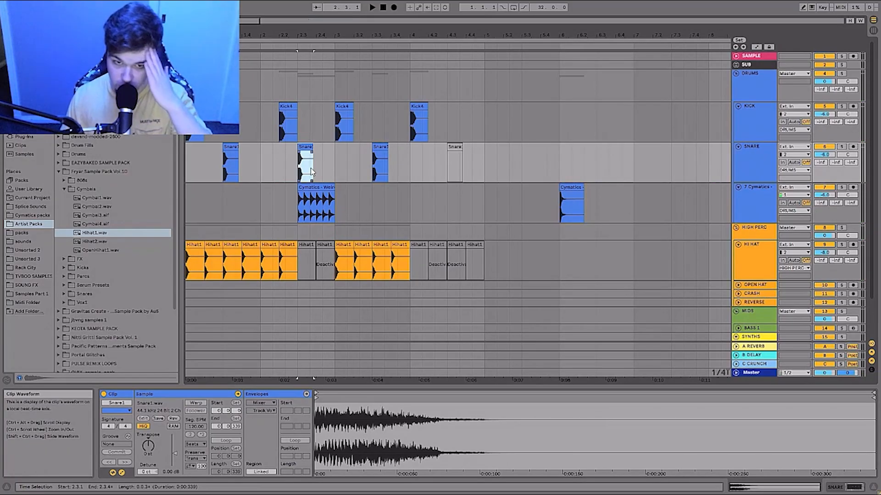
click(632, 164)
key(ctrl+v)
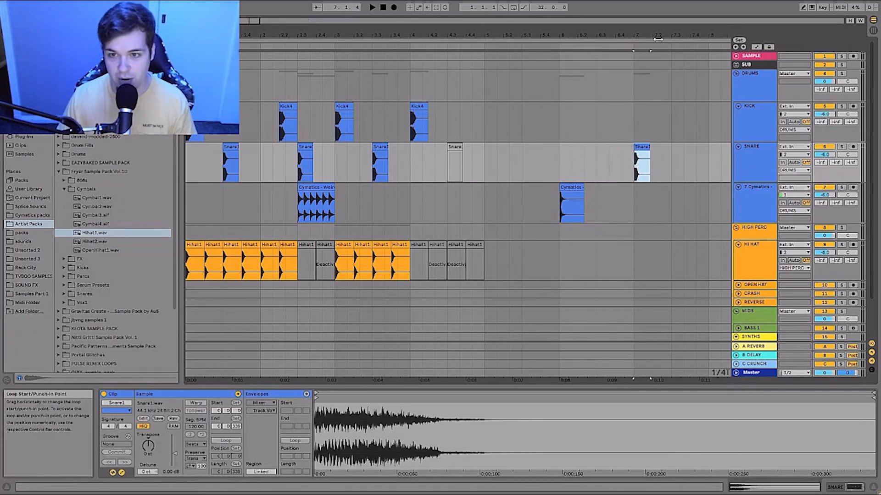
Step: Trim the Snare1 copy at 7.1.1 to one 1/16 triplet and duplicate it five times, up to 7.3.1
scroll(600, 137, up, 3)
drag(595, 148, 560, 148)
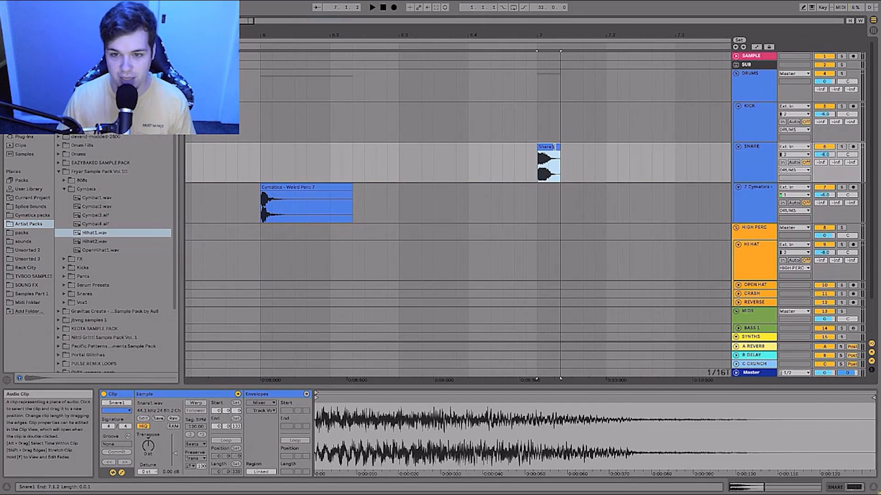
key(ctrl+d)
key(ctrl+d)
key(ctrl+d)
key(ctrl+d)
key(ctrl+d)
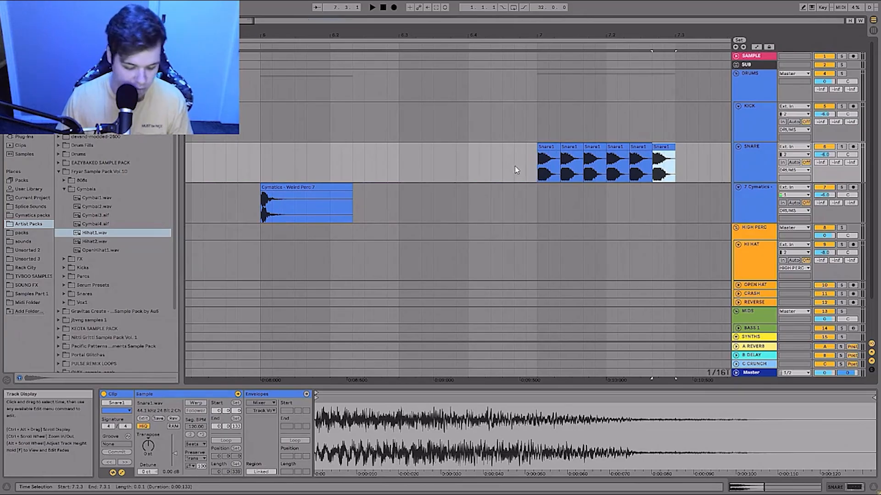
Step: Switch to a straight 1/16 grid and shorten the first Snare1 clip at 7.1.1 to one grid step
click(555, 147)
drag(555, 146, 552, 147)
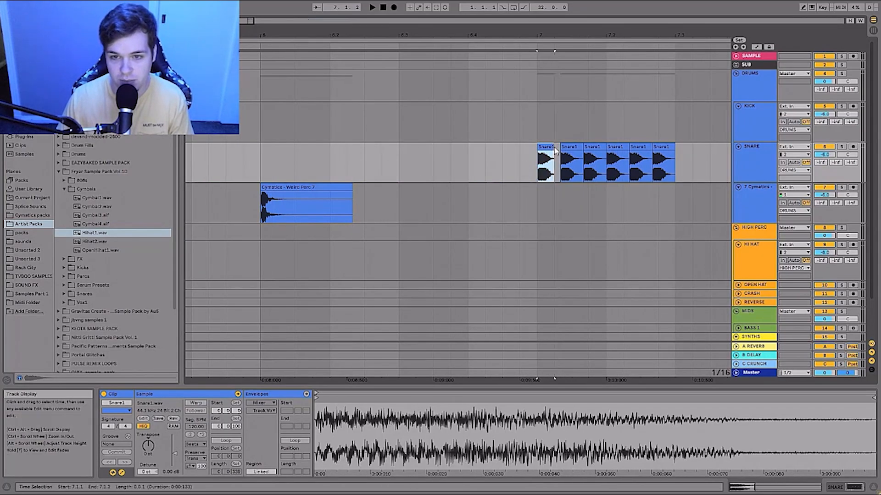
Step: Duplicate the 1/16 Snare1 clip at 7.1.1 seven times, up to 7.3.1, and play the roll
key(ctrl+d)
key(ctrl+d)
key(ctrl+d)
key(ctrl+d)
key(ctrl+d)
key(ctrl+d)
key(ctrl+d)
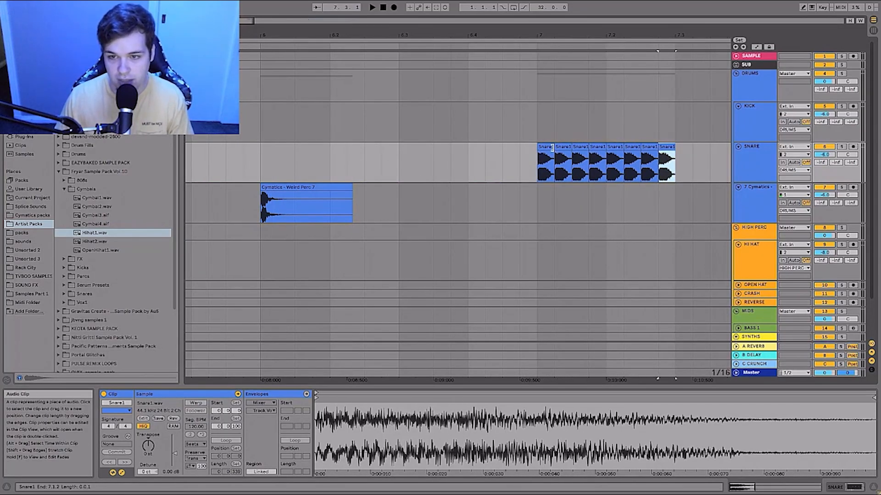
click(550, 149)
key(space)
key(space)
Step: Consolidate the eight Snare1 clips between 7.1.1 and 7.3.1 into one clip
click(666, 147)
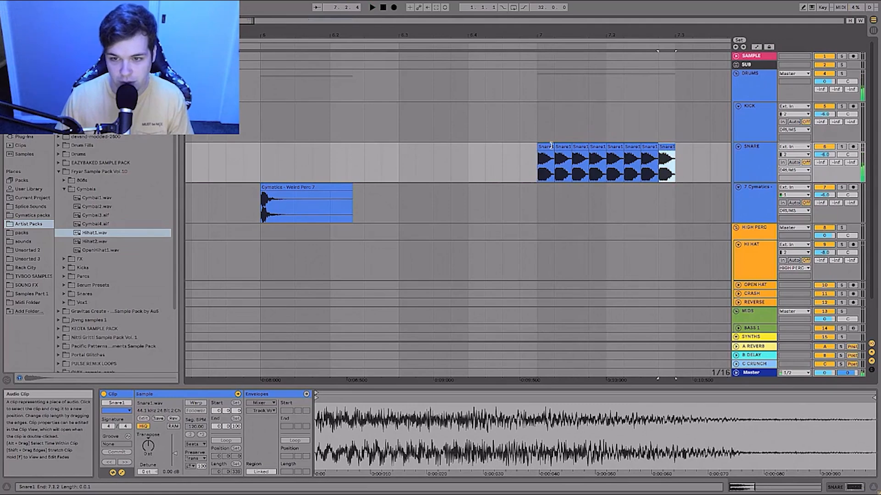
shift+click(548, 147)
key(ctrl+j)
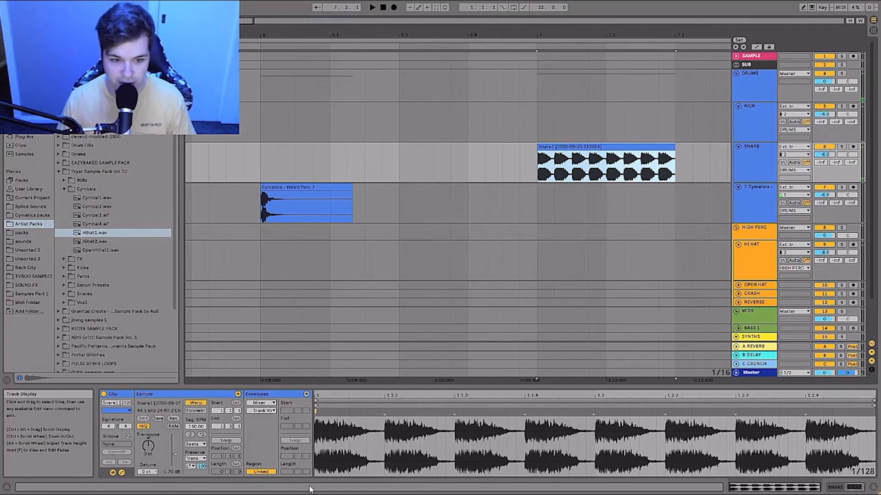
Step: Turn off transient looping for the consolidated snare clip's Beats warping and shorten its transient envelope
click(202, 444)
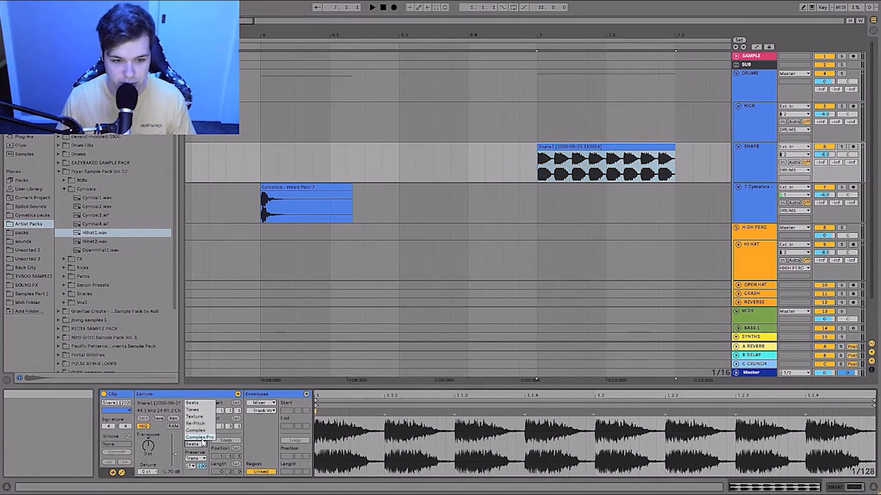
click(199, 437)
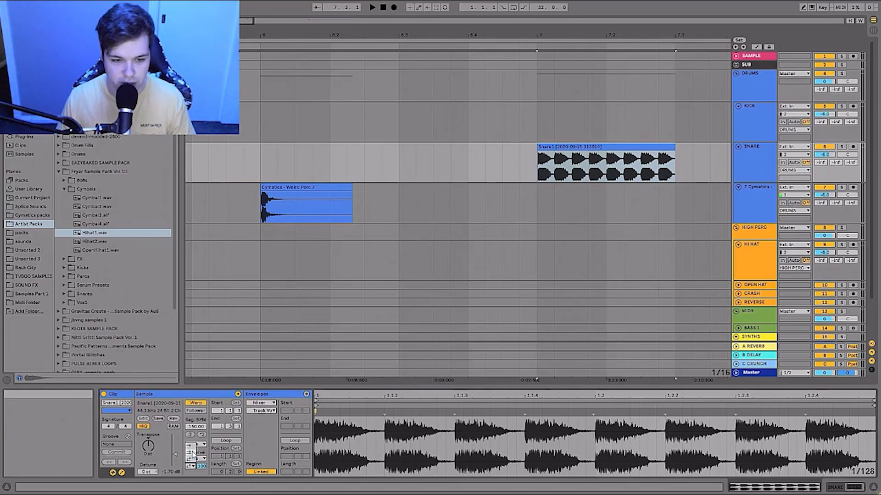
click(195, 447)
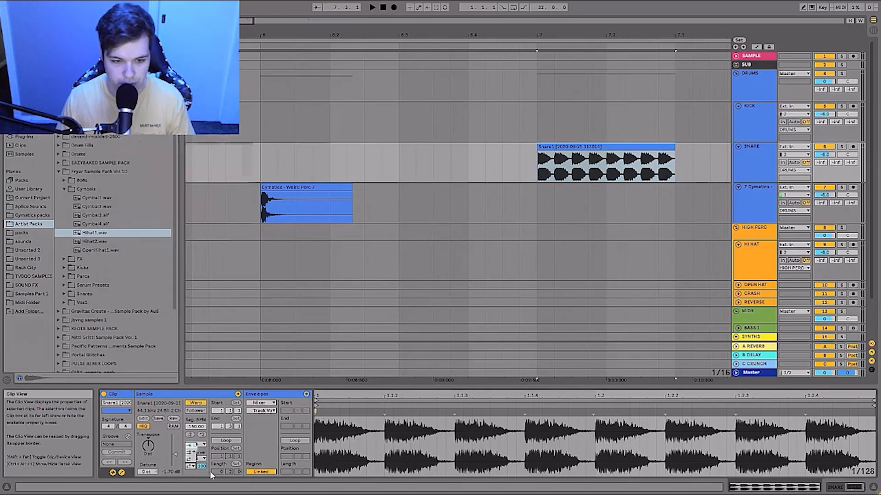
drag(202, 467, 202, 486)
Step: Draw a clip transposition envelope rising from 0 st to +12 st across the snare roll and play it
click(260, 403)
click(260, 410)
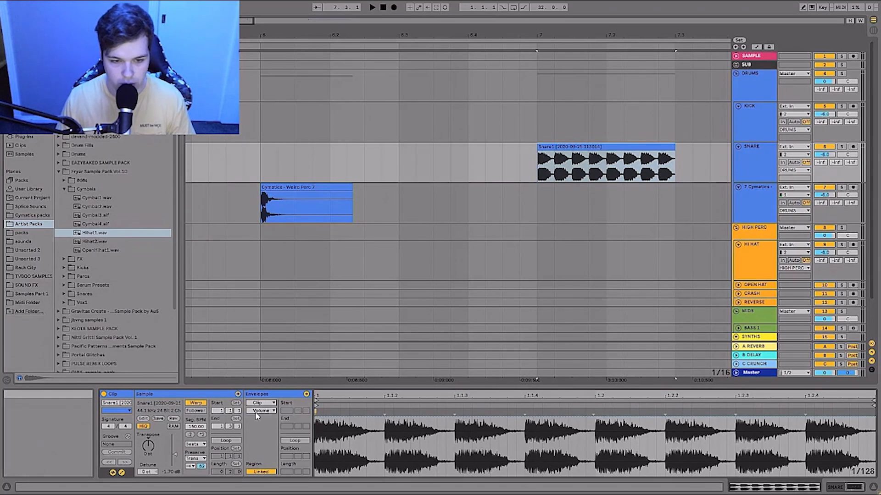
click(262, 411)
click(263, 427)
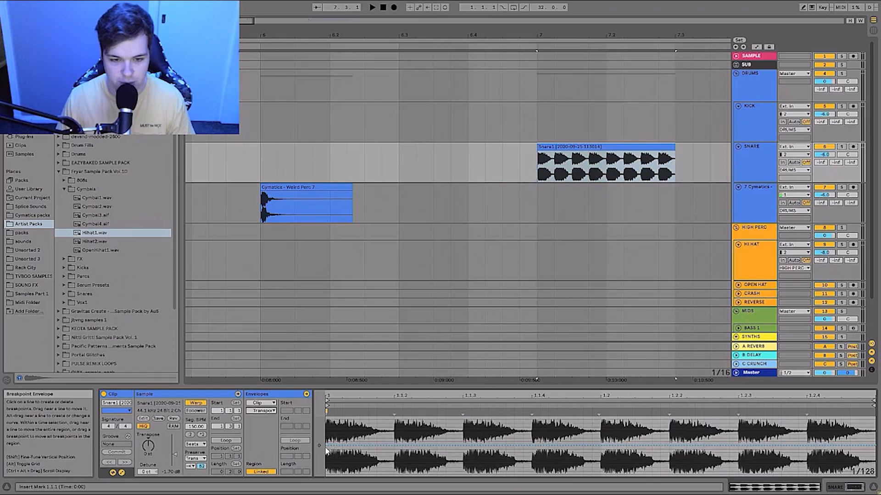
click(325, 447)
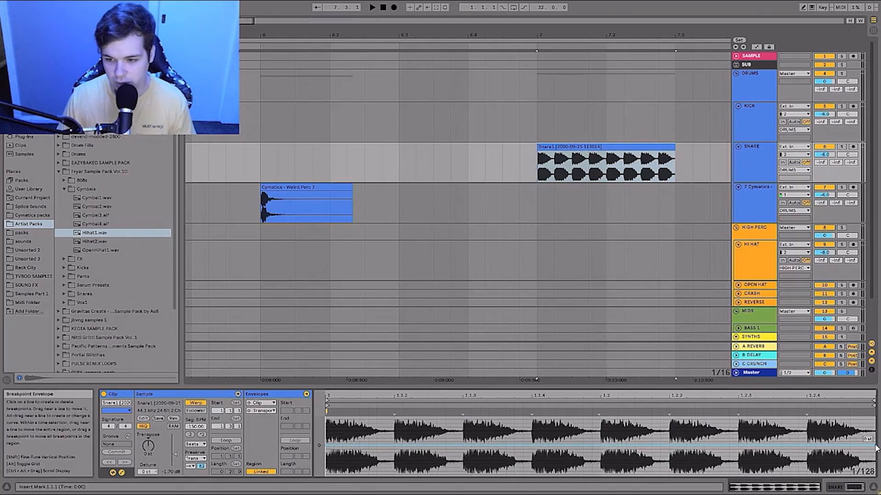
drag(876, 449, 876, 429)
key(space)
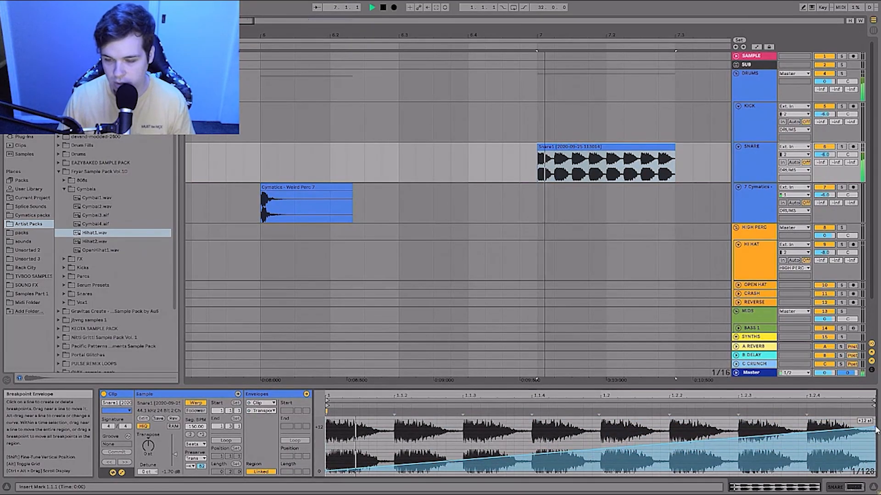
key(space)
key(space)
drag(615, 34, 498, 33)
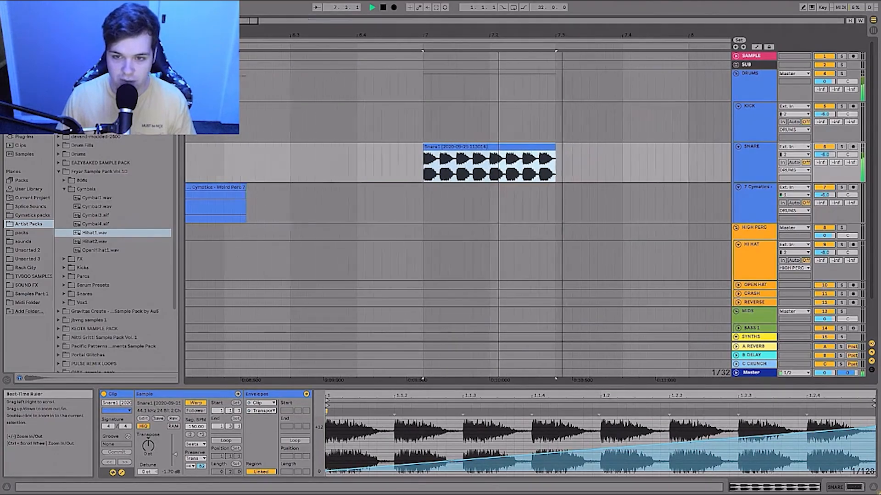
key(space)
Step: Copy the snare roll clip to 6.3.1 and double the copy's original tempo to 300 BPM
click(449, 146)
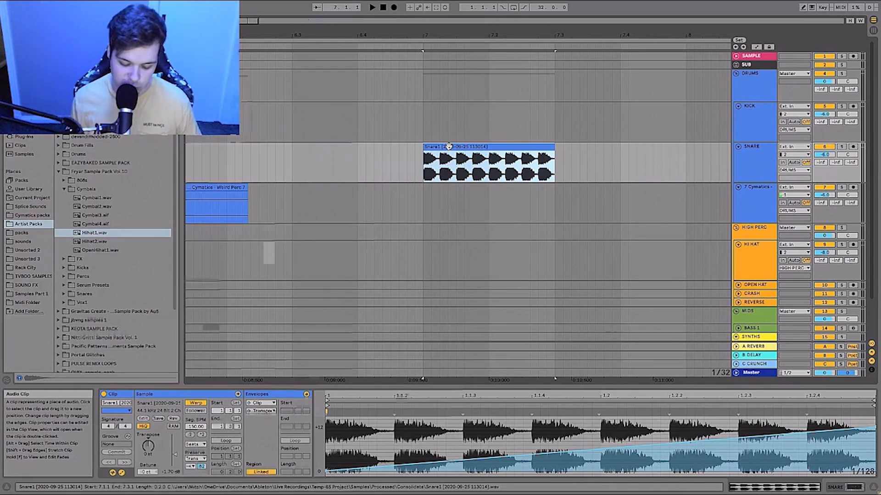
click(291, 172)
key(ctrl+v)
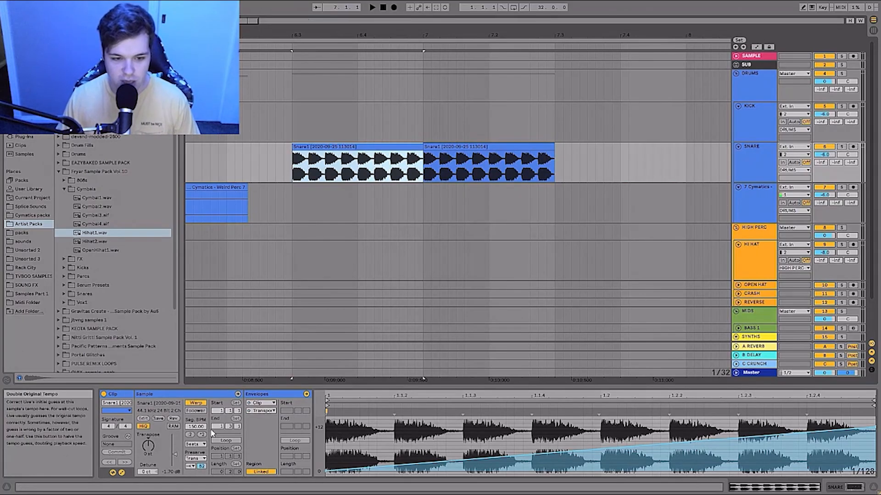
click(431, 144)
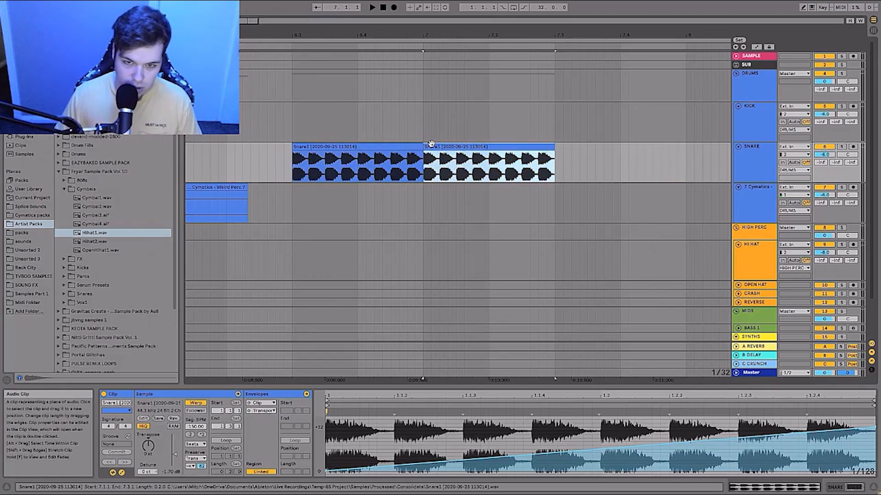
click(329, 147)
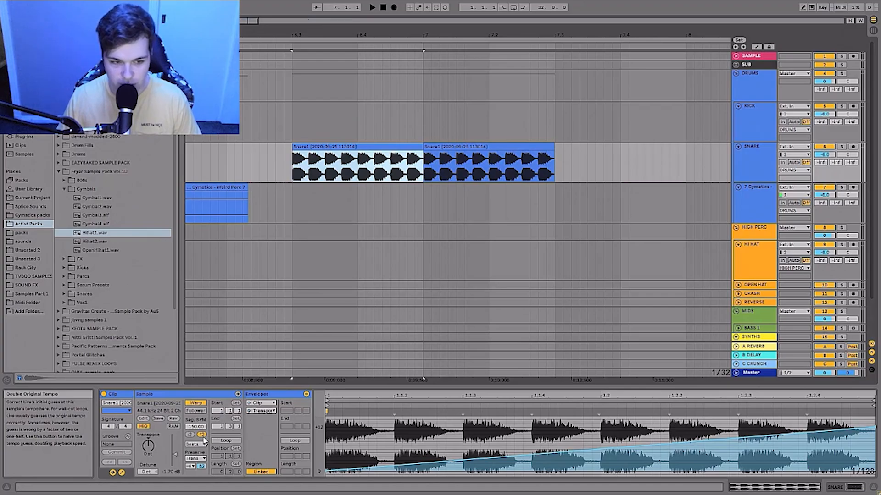
click(203, 436)
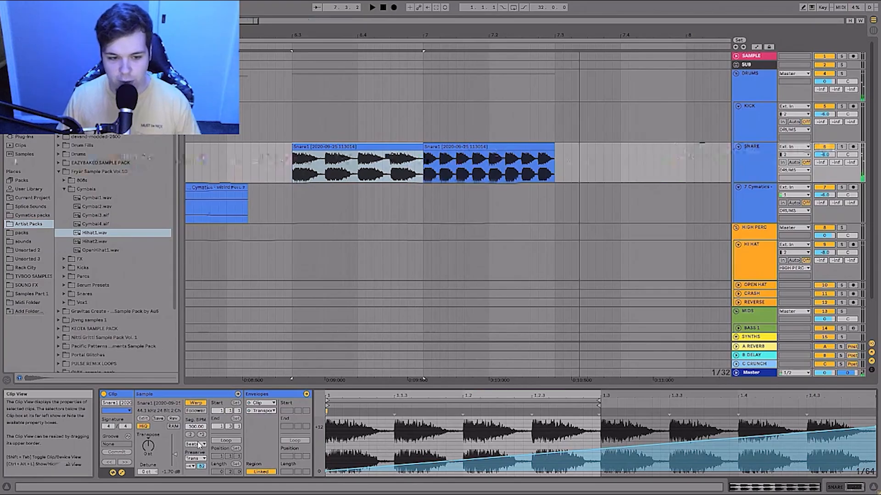
Step: Try the Complex warp mode on the half-speed snare roll, play it, and undo the mode change
click(196, 443)
click(201, 435)
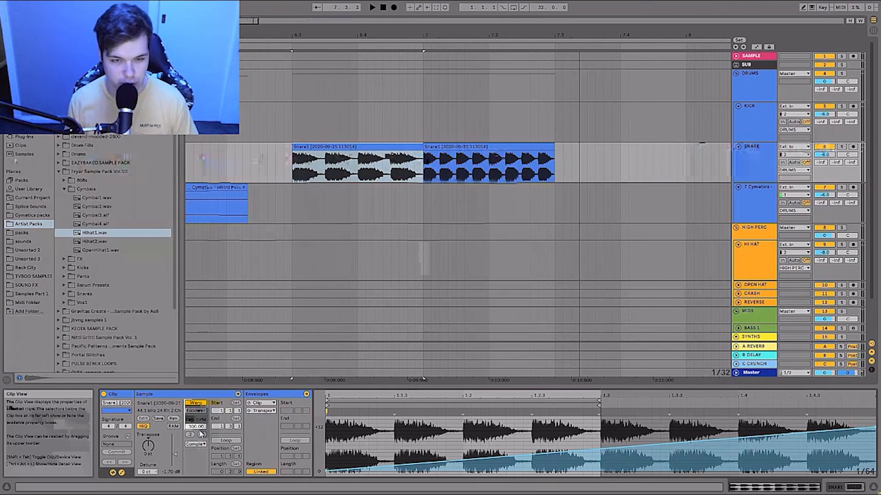
key(space)
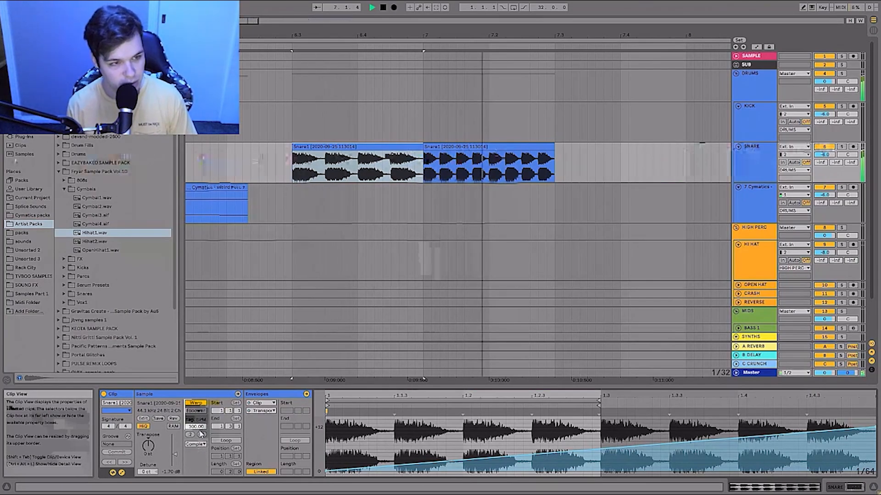
key(space)
key(ctrl+z)
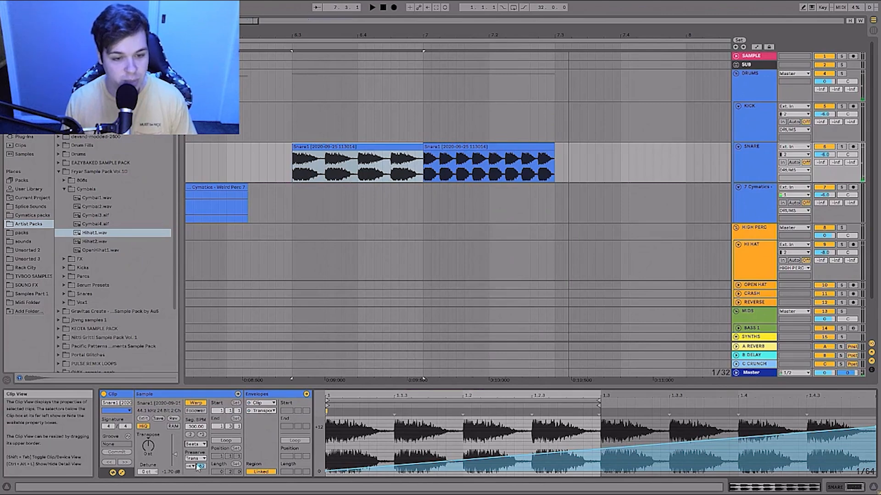
Step: Try the half-speed snare roll at -7 st, transpose it to -5 st, and play both rolls in sequence
drag(146, 450, 145, 454)
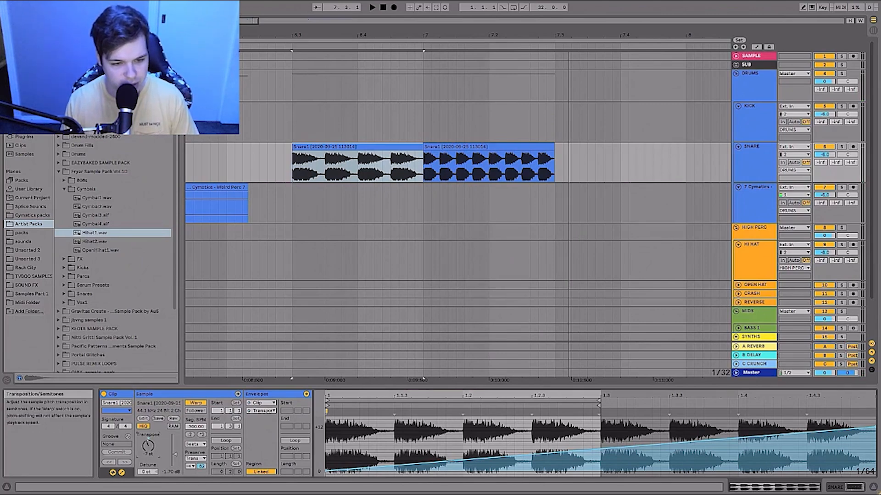
key(space)
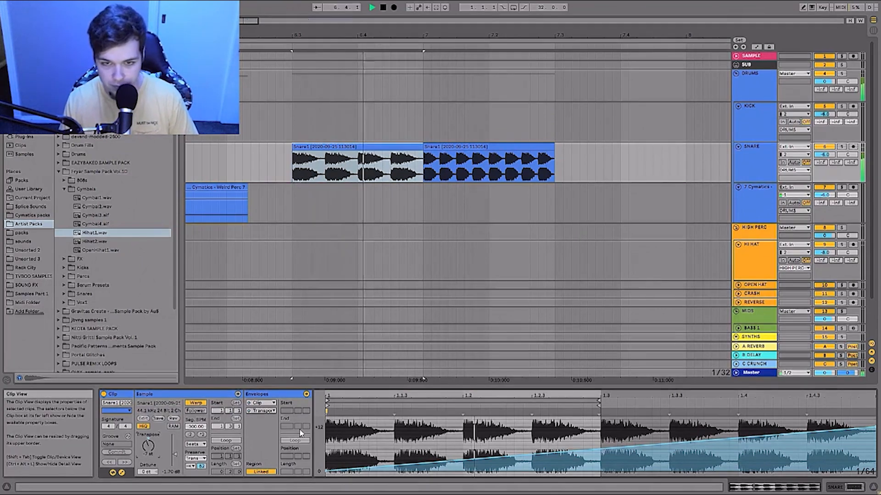
key(space)
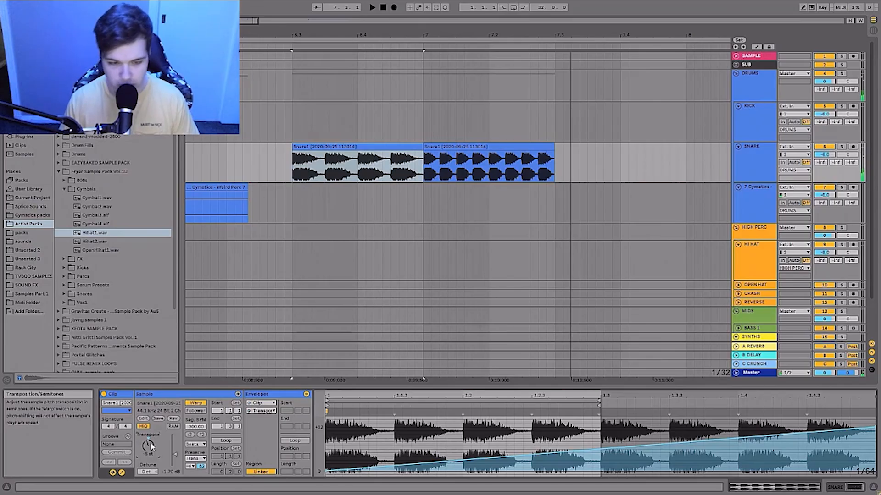
key(space)
drag(201, 467, 203, 465)
key(space)
key(space)
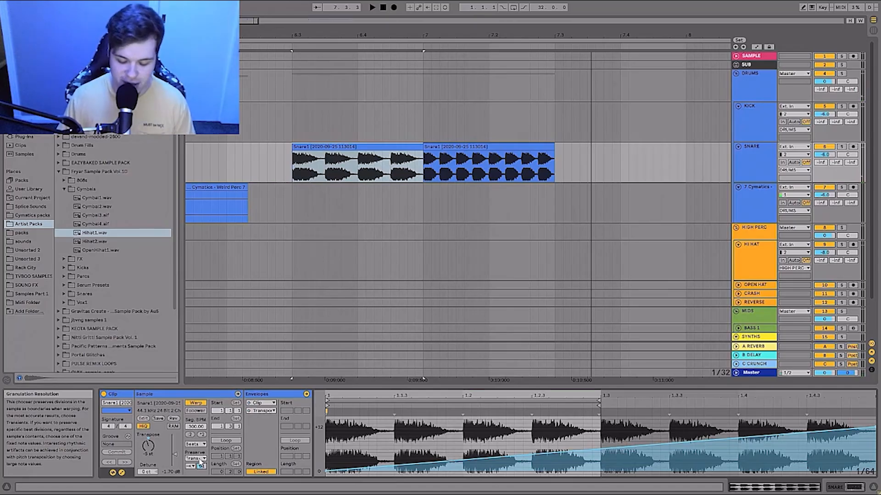
key(space)
key(space)
Step: Delete both snare roll clips between 6.3.1 and 7.3.1 on the SNARE track
click(554, 176)
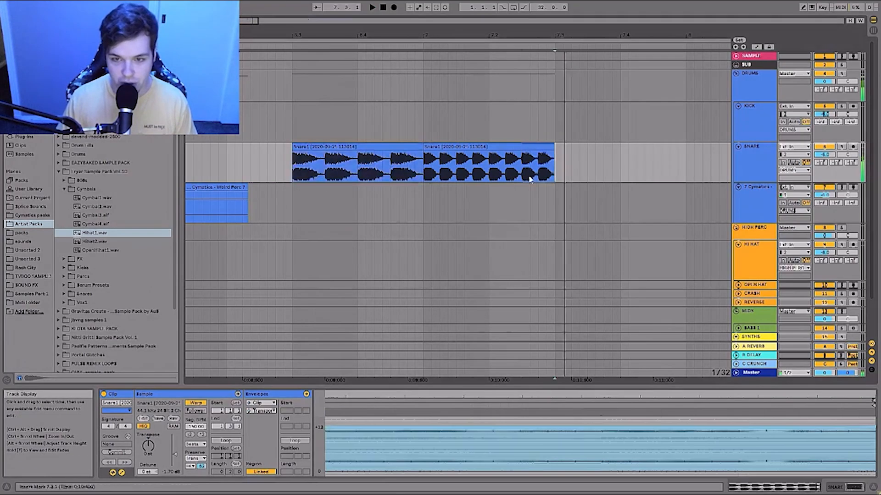
drag(530, 180, 289, 172)
key(Delete)
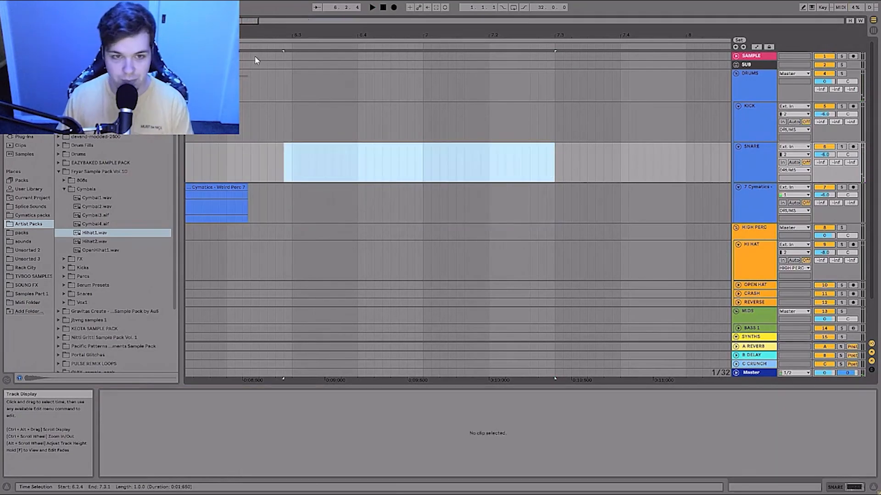
Step: Move the Cymatics - Weird Perc 7 clip from 6.1.1 to 4.1.1
drag(300, 36, 568, 44)
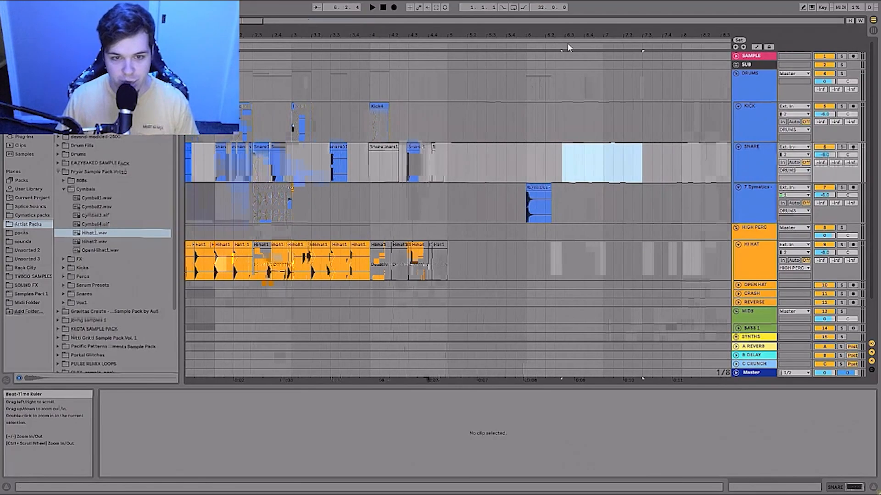
drag(539, 200, 383, 202)
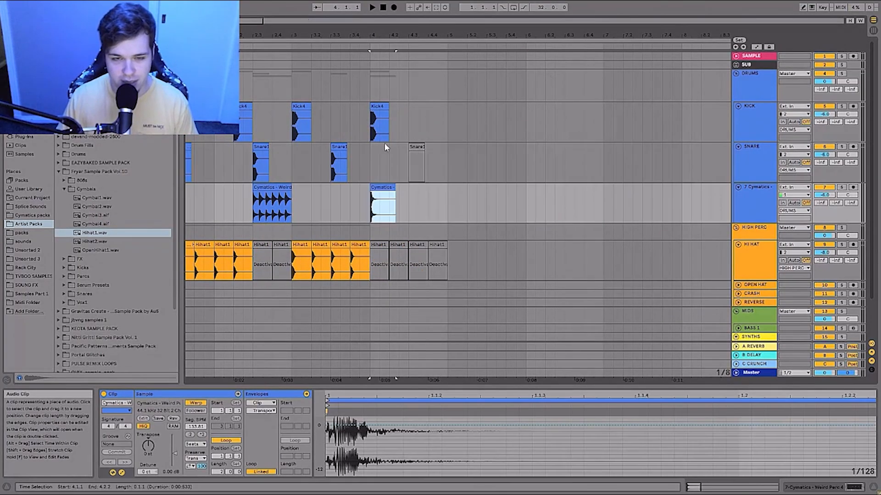
drag(374, 32, 381, 53)
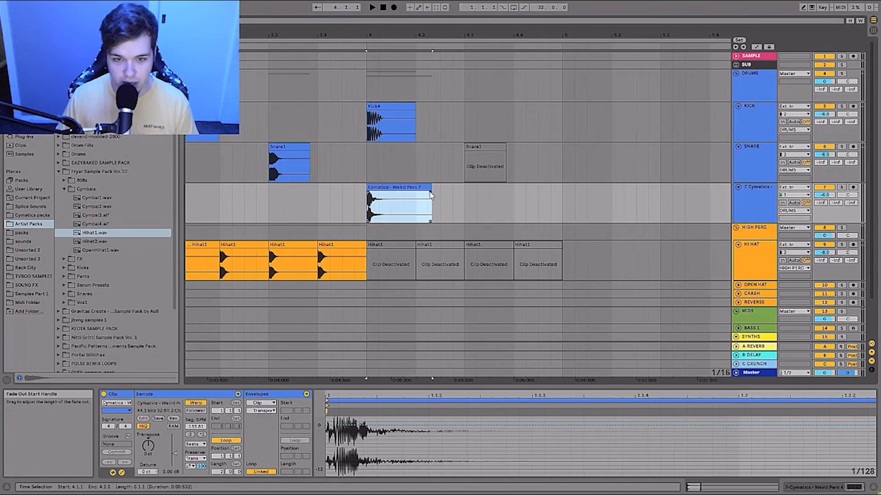
Step: Turn on the triplet grid and shorten the Weird Perc 7 clip at 4.1.1 to end at 4.1.3
right_click(444, 205)
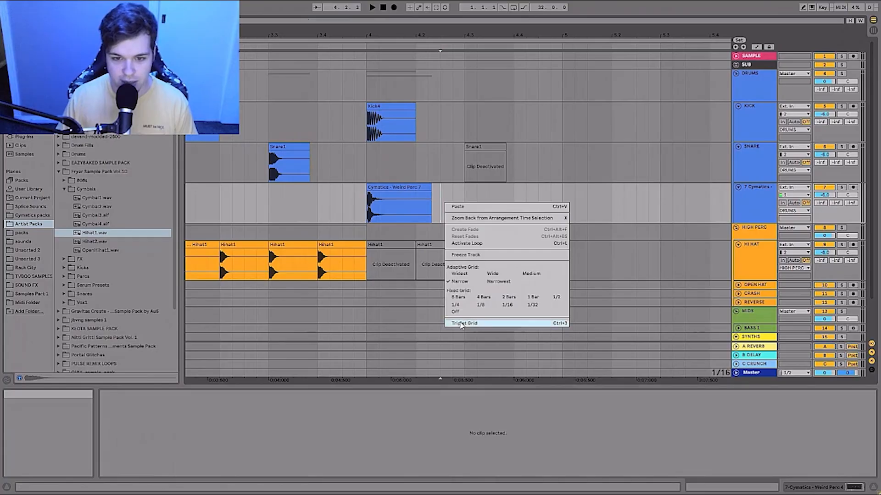
click(461, 323)
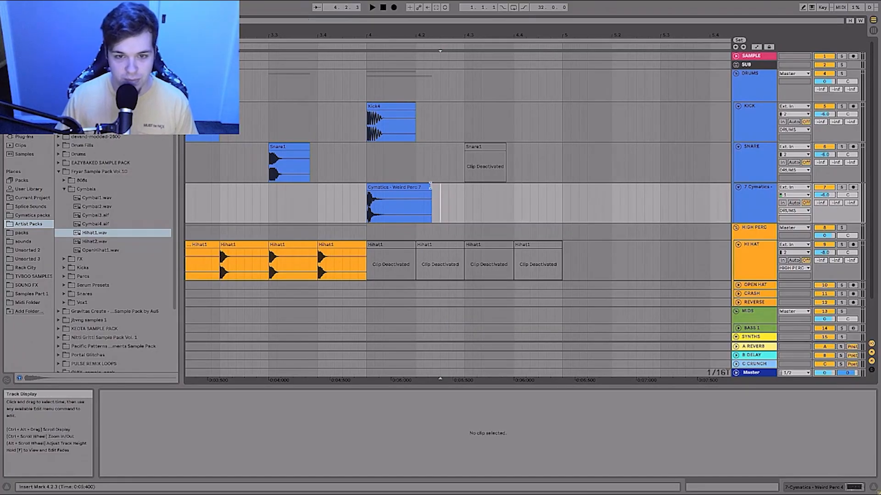
drag(431, 205, 393, 202)
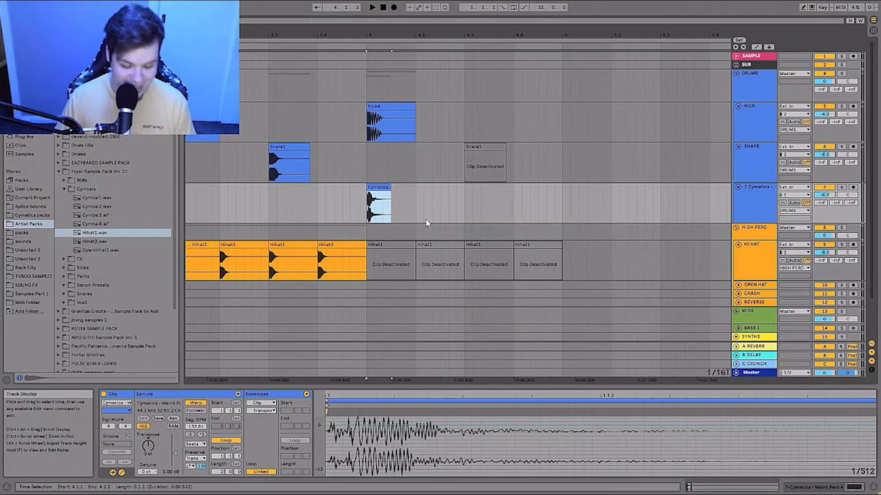
Step: Duplicate the shortened Weird Perc 7 clip seven times to fill bar 4 up to 5.1.1
key(ctrl+d)
key(ctrl+d)
key(ctrl+d)
key(ctrl+d)
key(ctrl+d)
key(ctrl+d)
key(ctrl+d)
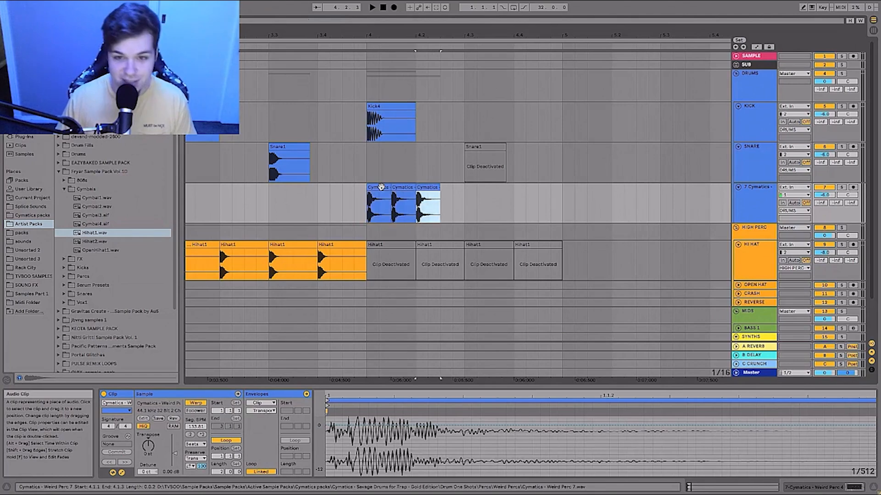
drag(374, 34, 389, 21)
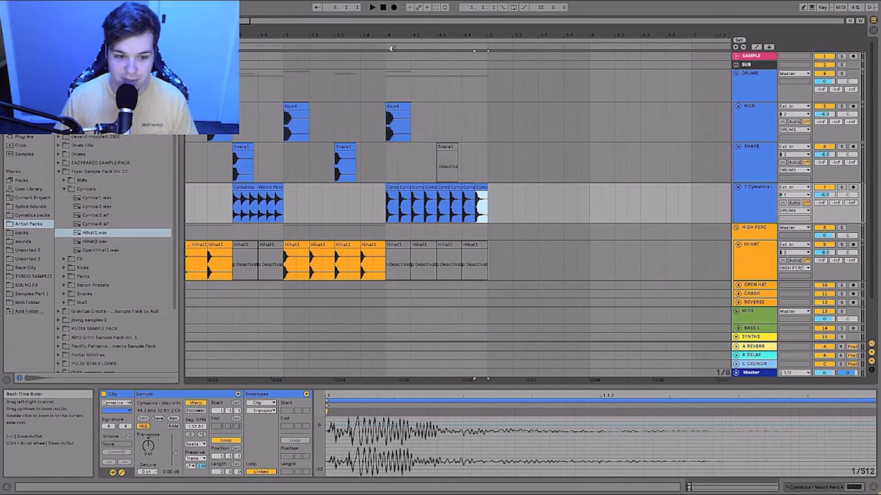
Step: Select all eight Weird Perc 7 clips in bar 4 and play them with the kick
shift+click(389, 188)
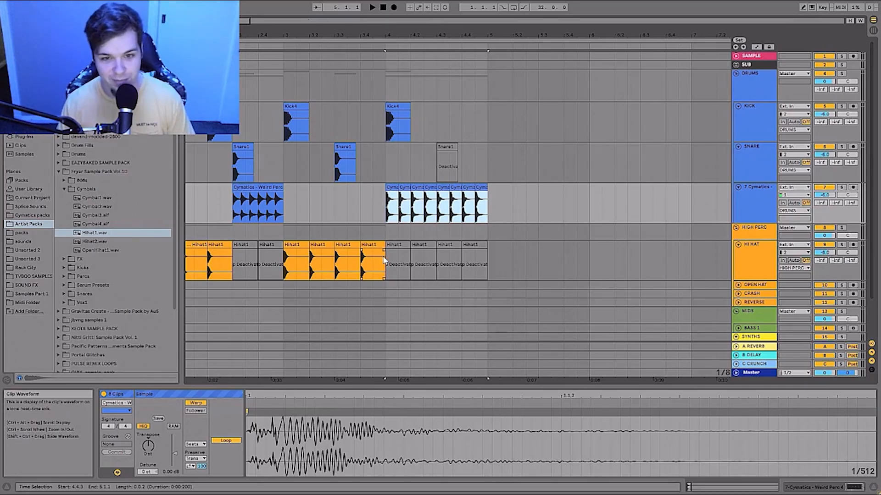
key(space)
key(space)
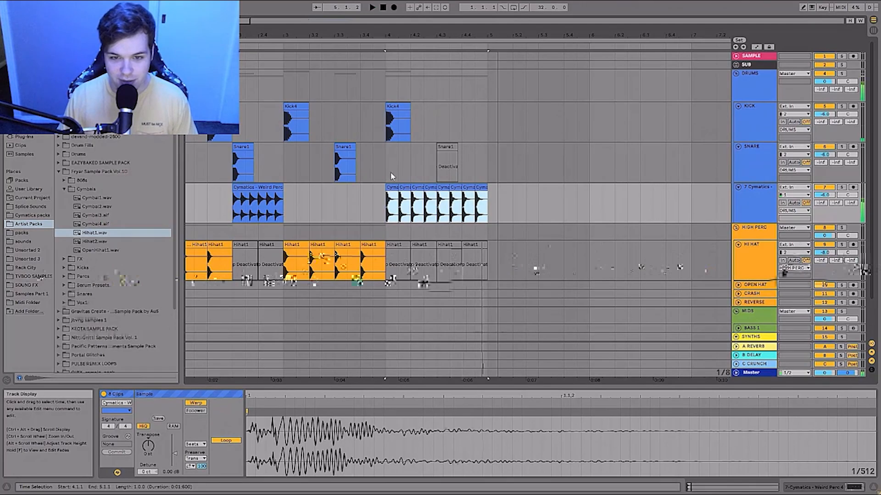
ctrl+scroll(393, 179, up, 3)
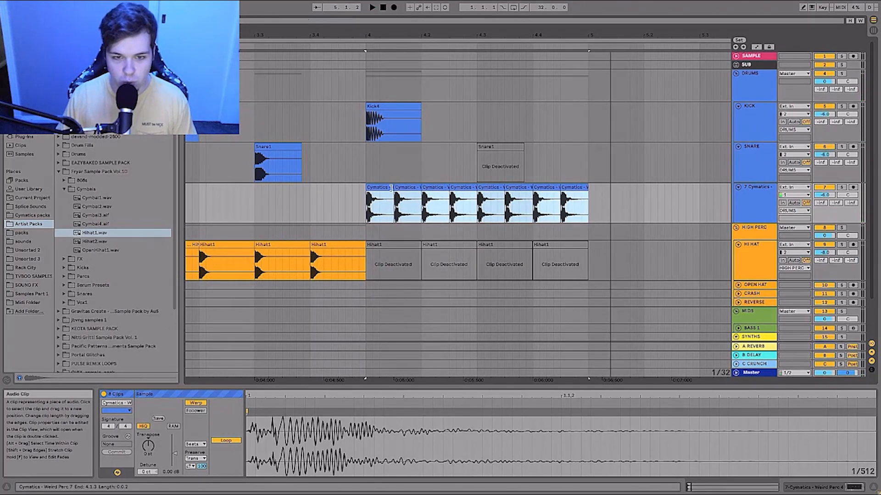
drag(391, 188, 385, 188)
key(ctrl+d)
key(ctrl+d)
key(ctrl+z)
key(ctrl+z)
key(ctrl+z)
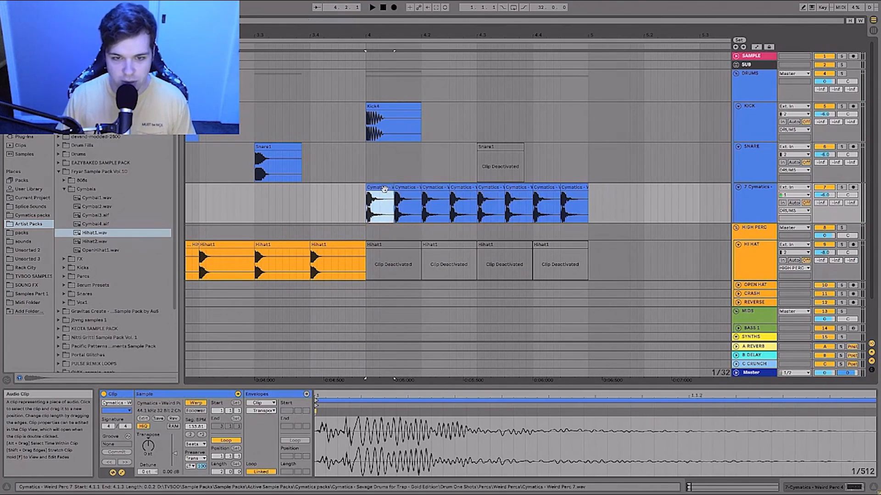
Step: Shorten the Weird Perc 7 clip at 4.1.1 to end at 4.1.2 and duplicate it eleven times to fill bar 4
drag(390, 189, 385, 188)
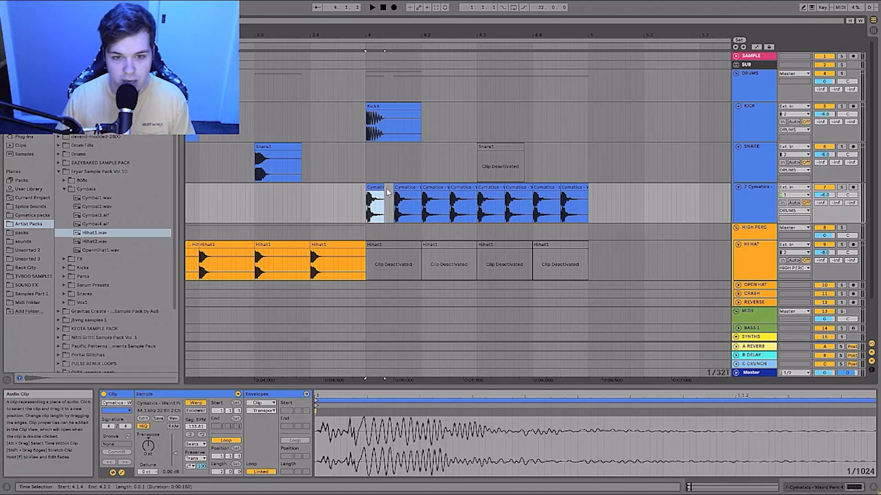
key(ctrl+d)
key(ctrl+d)
key(ctrl+d)
key(ctrl+d)
key(ctrl+d)
key(ctrl+d)
key(ctrl+d)
key(ctrl+d)
key(ctrl+d)
key(ctrl+d)
key(ctrl+d)
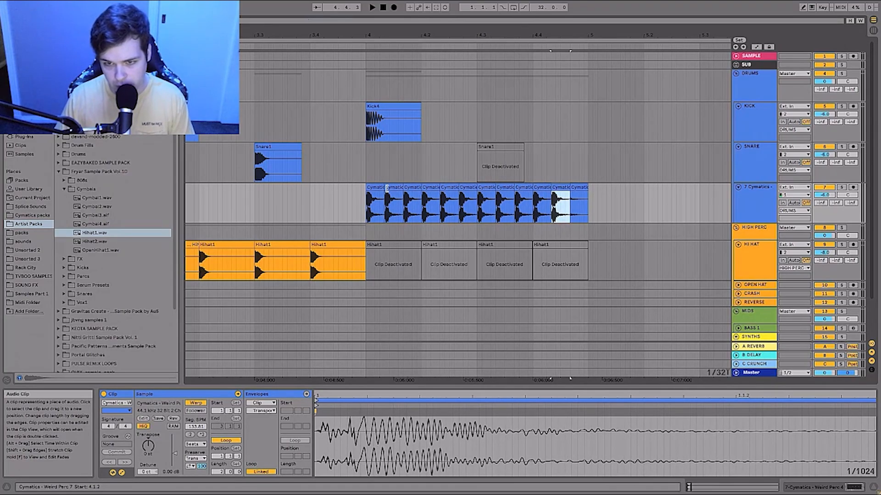
Step: Select all twelve Weird Perc 7 clips in bar 4, turn their transient looping off and lower the Transient Envelope while auditioning the roll
click(379, 188)
shift+click(581, 188)
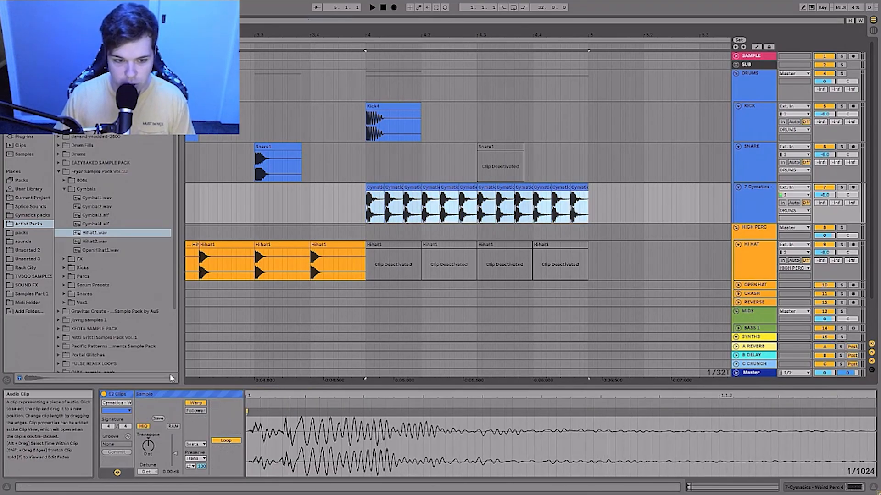
click(190, 466)
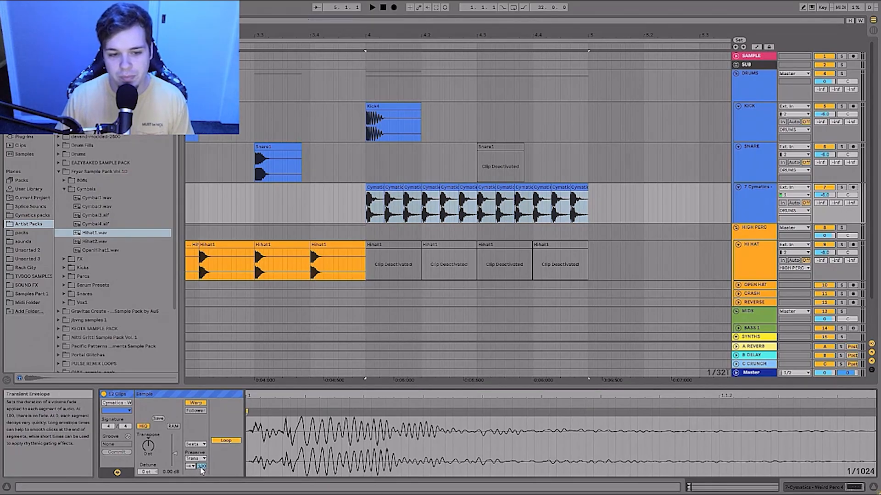
key(space)
drag(201, 466, 201, 472)
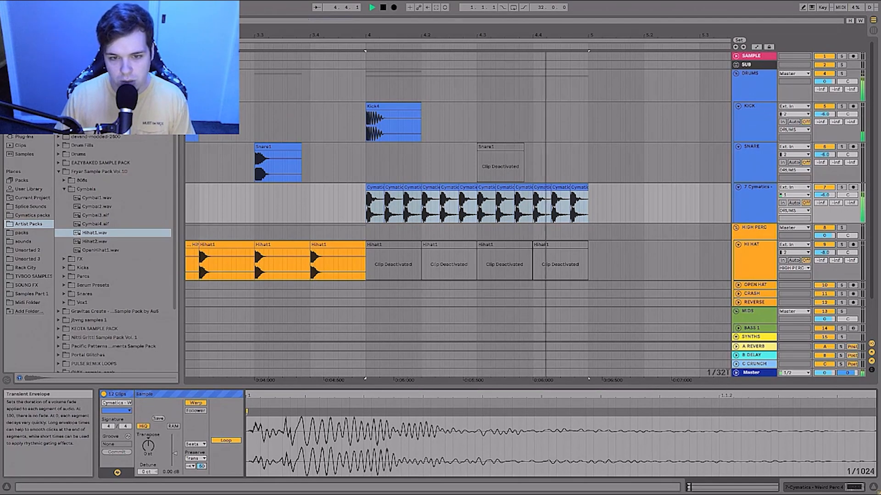
scroll(370, 165, down, 5)
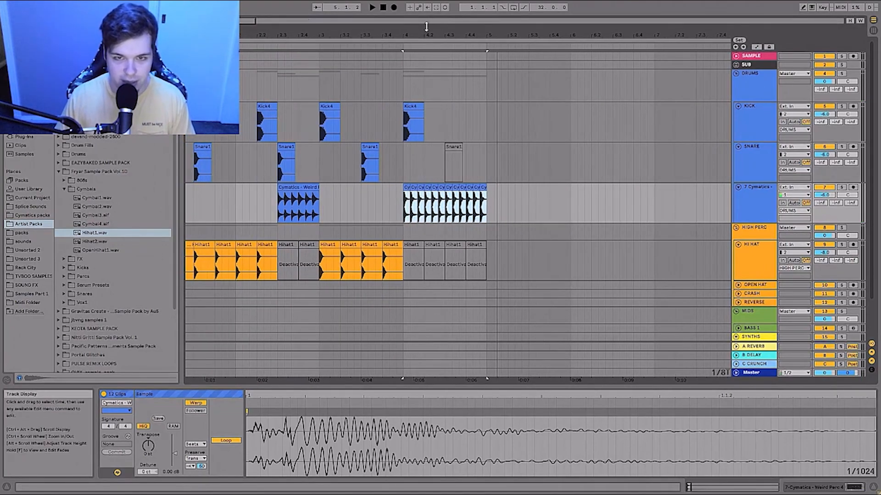
Step: Transpose the opening Weird Perc 7 clips in bar 4 individually, up to and including the one at 4.2.1
drag(426, 26, 419, 30)
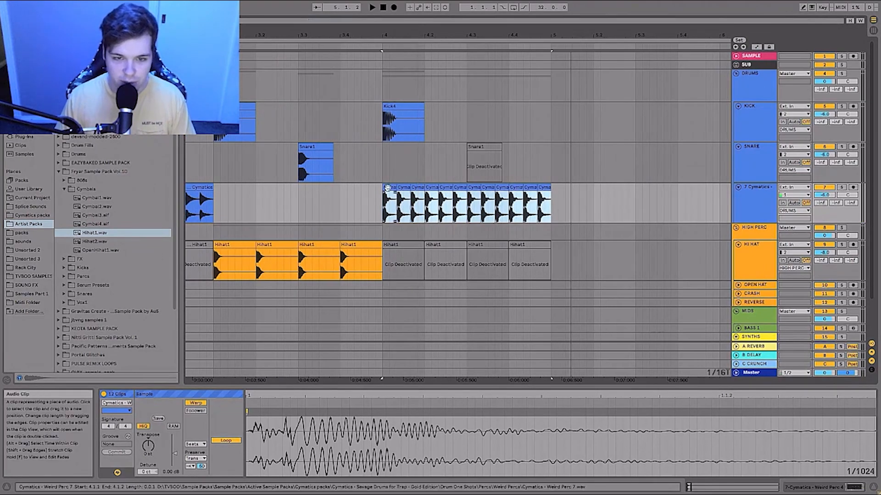
click(388, 188)
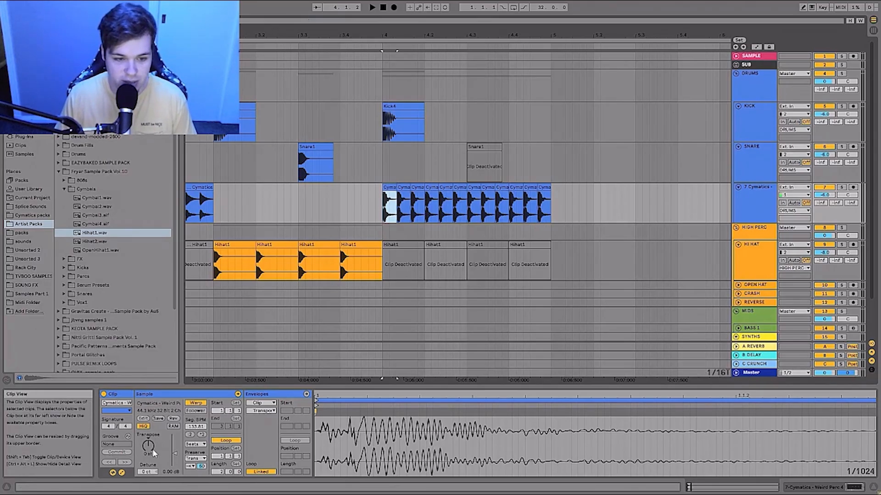
mouse_move(148, 445)
mouse_down()
mouse_move(158, 433)
mouse_move(148, 448)
mouse_up()
click(404, 187)
click(419, 188)
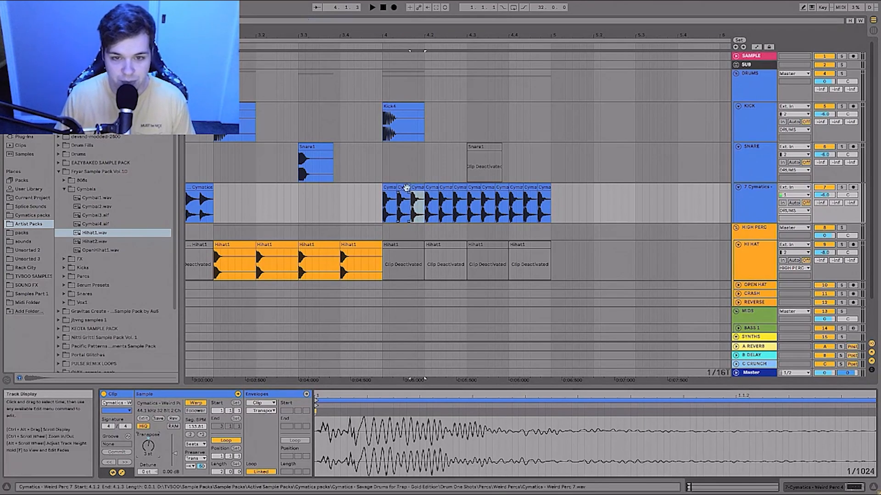
click(432, 188)
drag(148, 444, 148, 450)
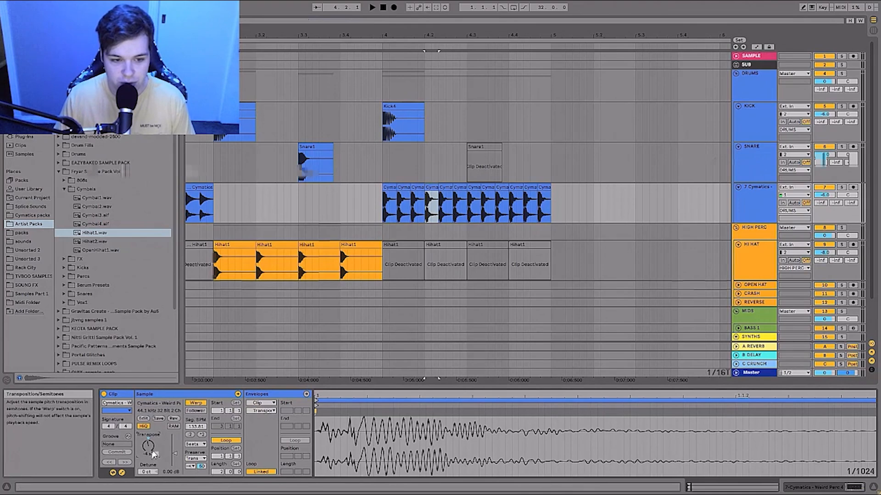
Step: Vary the transposition of the Weird Perc 7 clips from 4.2.2 onward, setting the 4.2.2 clip to 9 st and the 4.3.3 clip to 17 st
click(446, 188)
drag(147, 448, 147, 449)
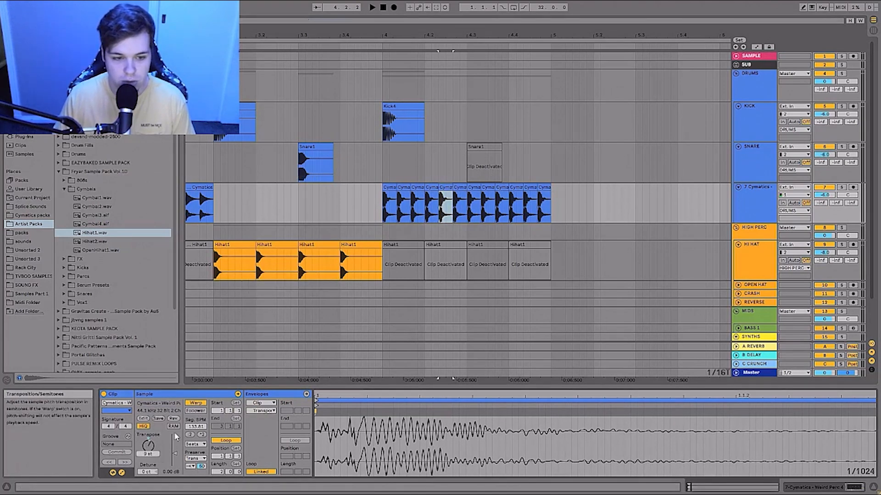
click(462, 199)
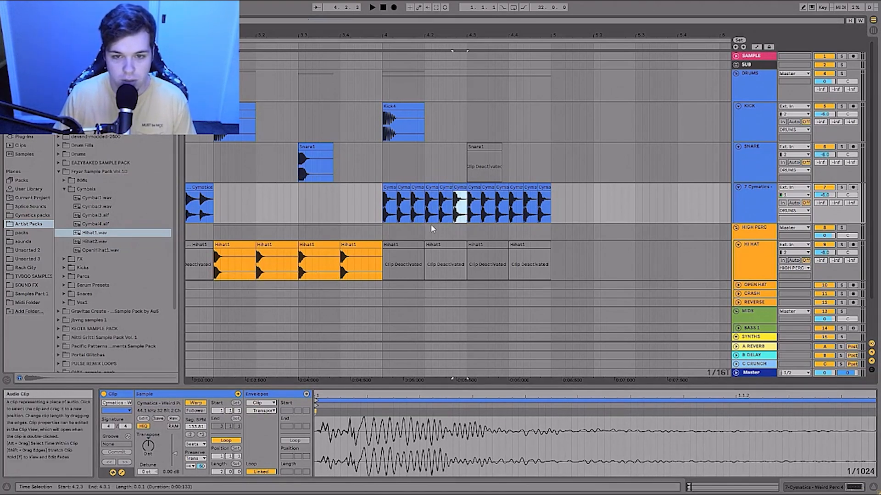
drag(143, 448, 150, 444)
click(474, 200)
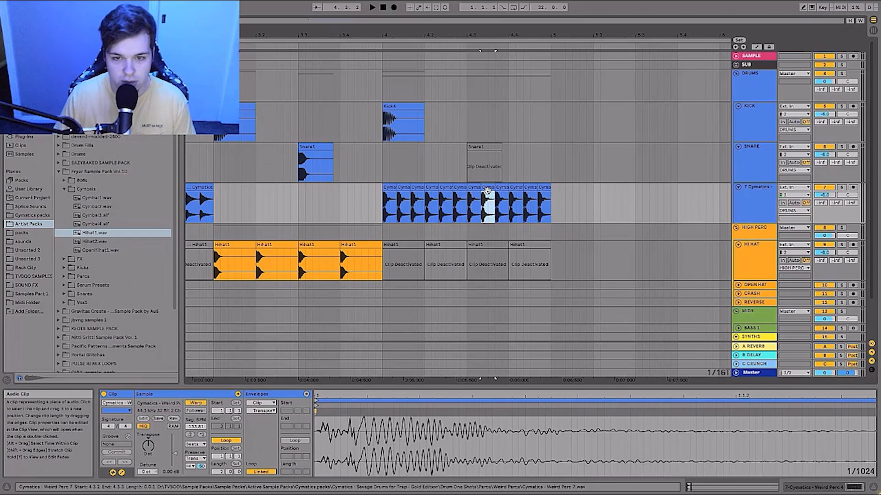
key(Right)
click(147, 444)
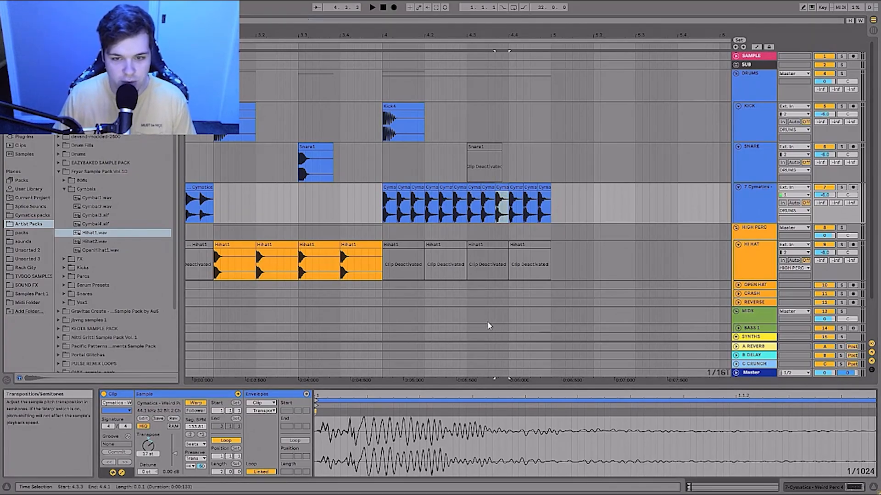
Step: Transpose the Weird Perc 7 clip at 4.4.1 to -17 st and the clip at 4.4.2 to 9 st
key(Right)
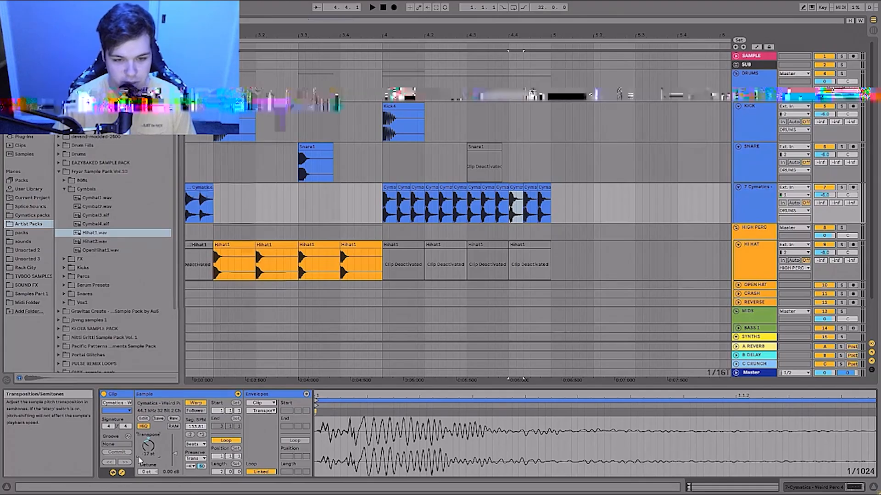
key(Right)
drag(148, 447, 148, 441)
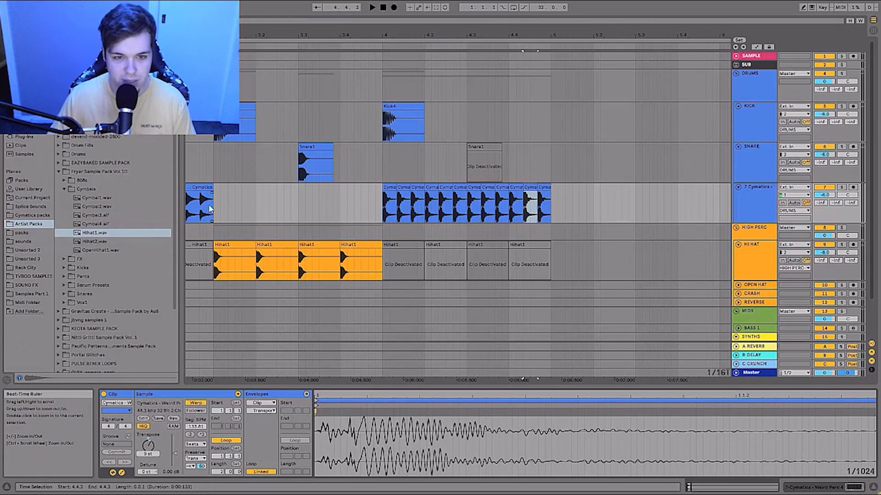
Step: Play the pattern from 3.1.1 to hear the pitch-varied percussion roll
click(220, 210)
click(206, 219)
key(space)
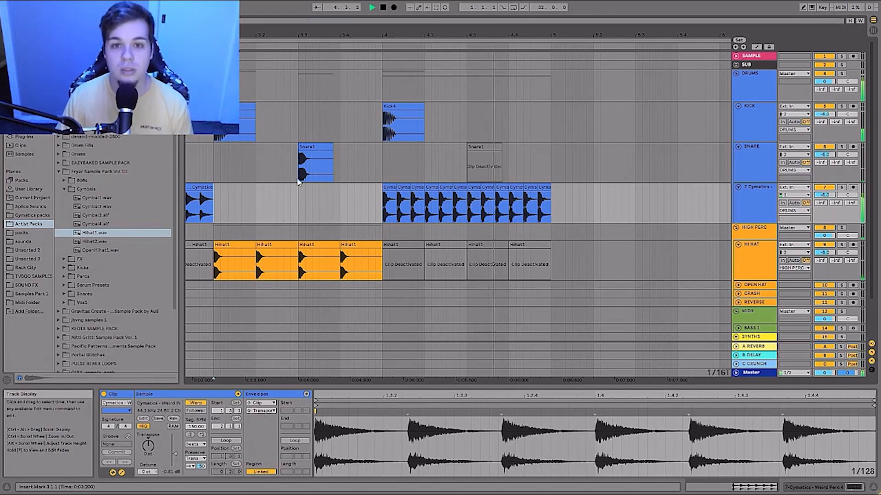
Step: Deactivate the first six Weird Perc 7 clips from 4.1.1 to 4.3.1 and move the Kick4 clip to 4.2.1
drag(463, 204, 377, 208)
drag(402, 121, 444, 122)
Step: Reactivate the Hihat1 clips at 4.1.1 and 4.2.1 and the Snare1 clip at 4.3.1, and play the pattern
click(443, 255)
shift+click(402, 261)
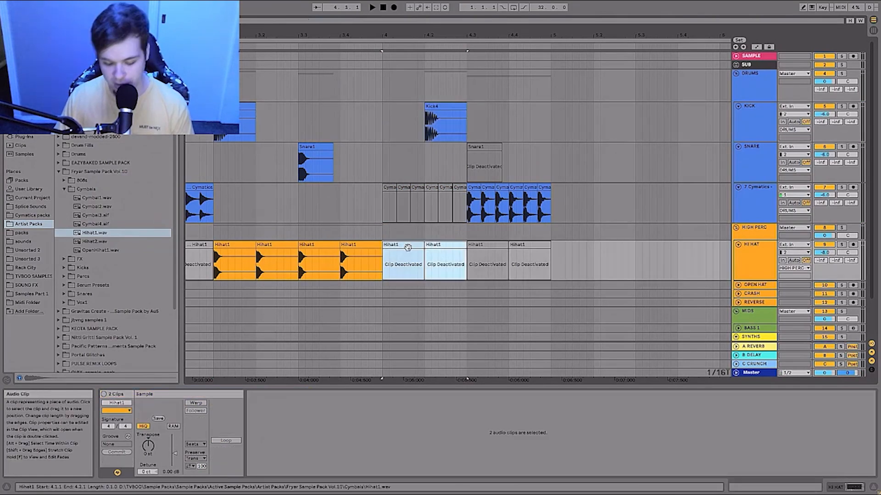
key(0)
click(481, 146)
key(0)
click(263, 161)
key(space)
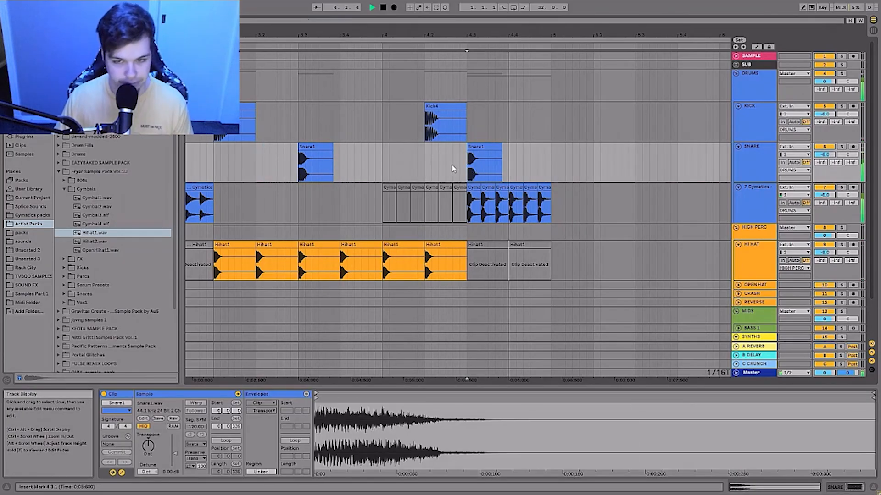
Step: Raise the transposition of the six active Weird Perc 7 clips from 4.3.1 together to a range of -5 st to 29 st and audition them
click(534, 190)
shift+click(474, 188)
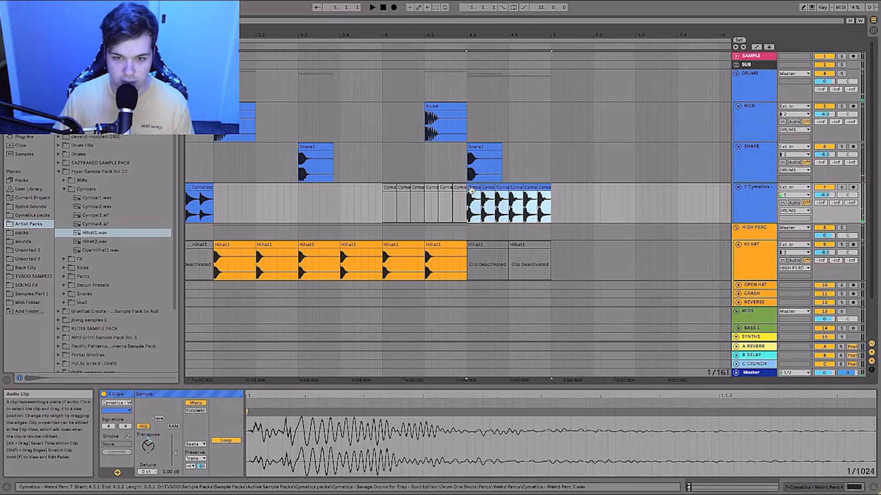
key(space)
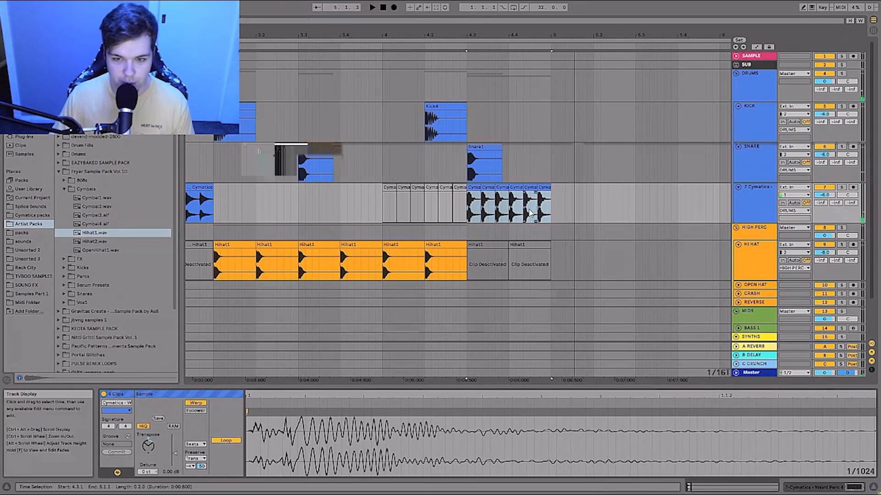
key(space)
click(482, 184)
shift+click(475, 187)
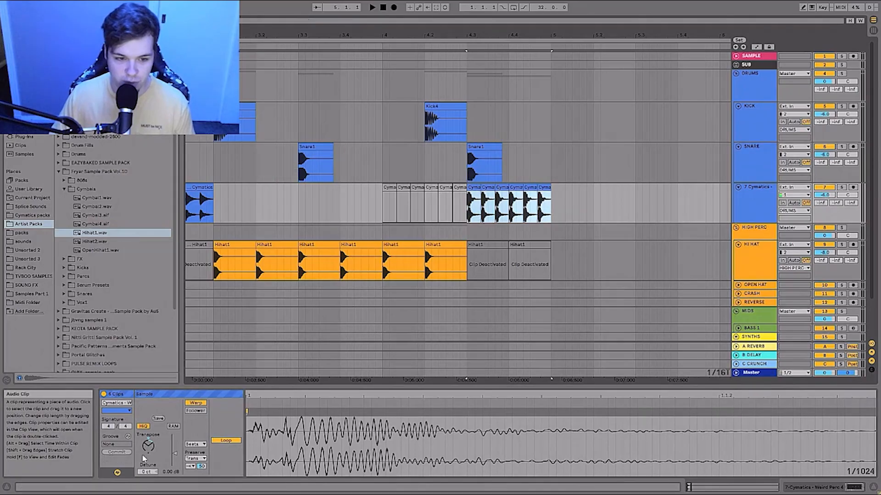
drag(148, 446, 148, 437)
key(space)
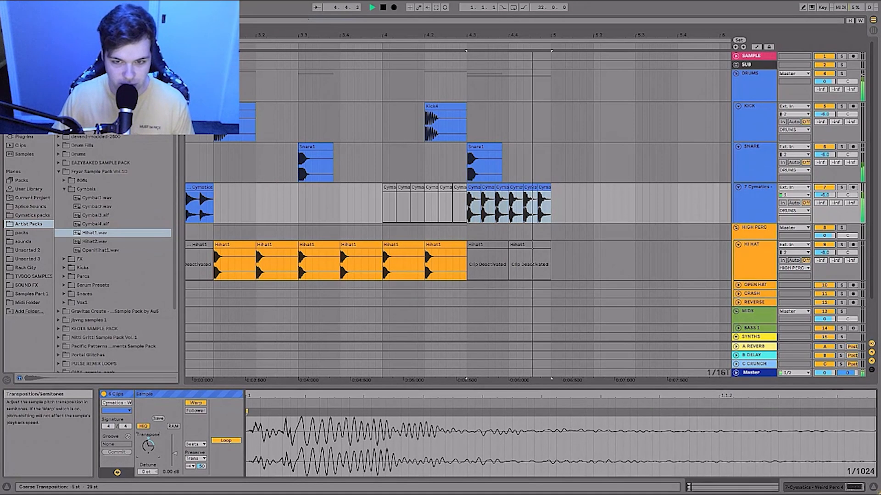
key(space)
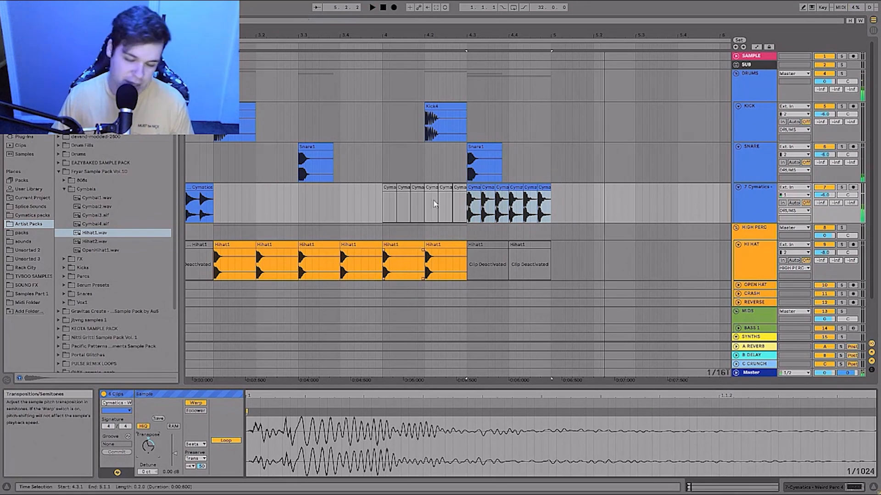
Step: Play the full four-bar drum pattern from 1.1.1
drag(462, 35, 373, 18)
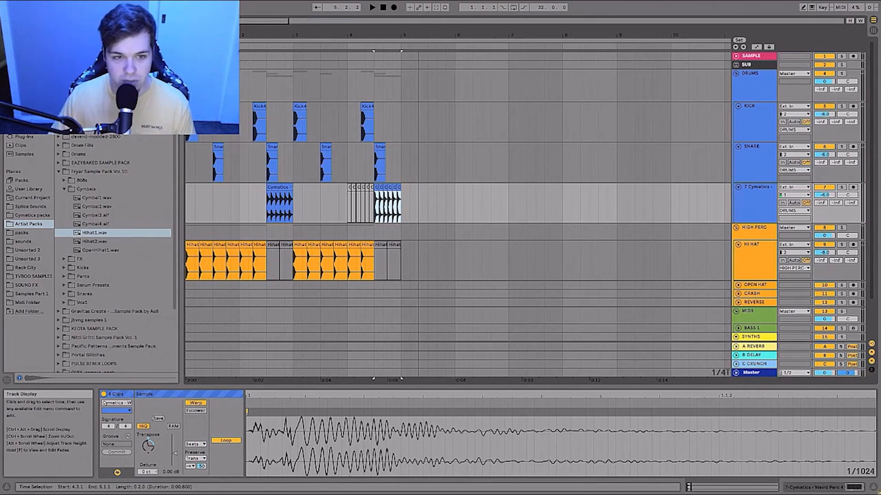
click(191, 106)
key(space)
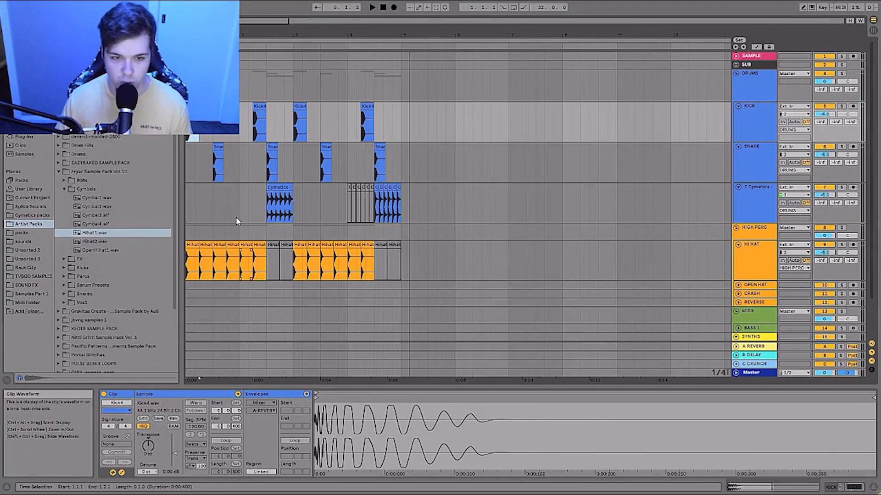
Step: Examine the individual hits of the Weird Perc 4 roll at 2.3.1, including the one from 2.3.3 to 2.4.1
click(265, 190)
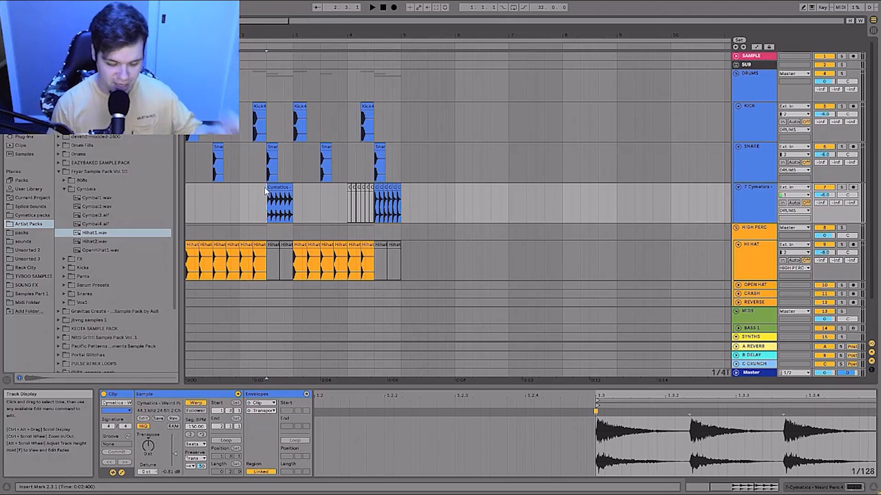
drag(251, 29, 252, 73)
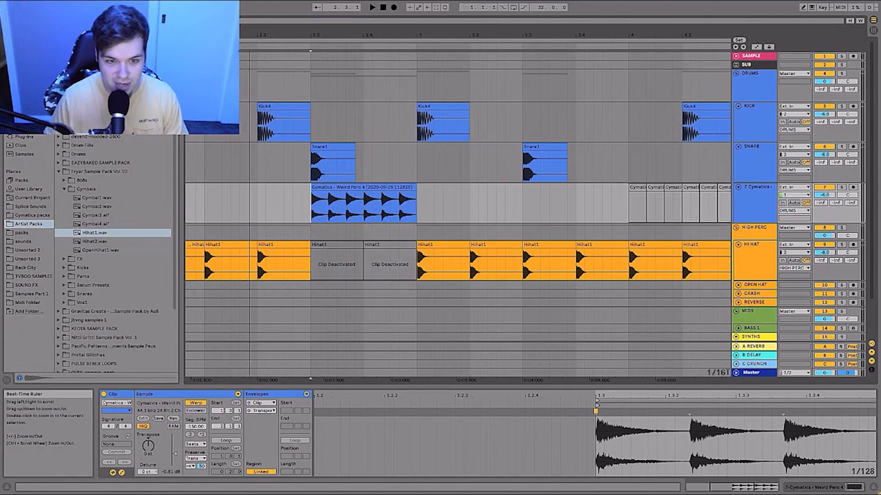
drag(312, 202, 365, 200)
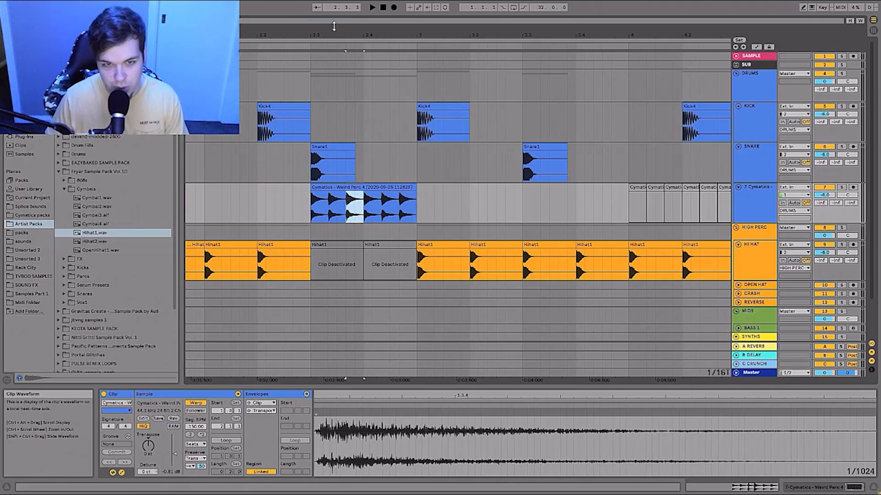
drag(334, 29, 334, 14)
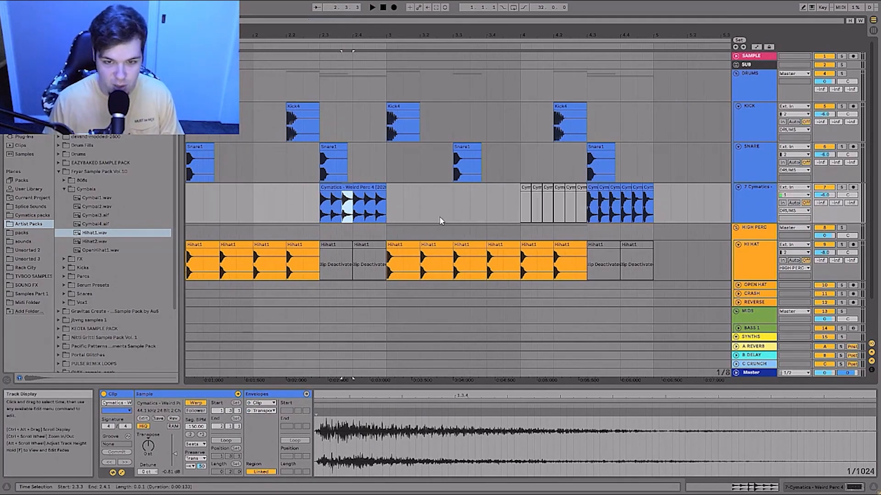
right_click(436, 216)
click(417, 216)
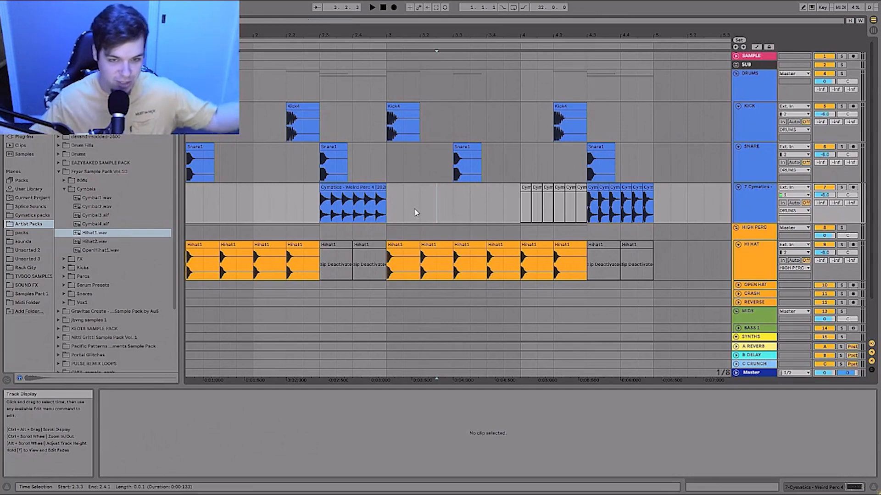
Step: Deactivate the six Weird Perc 4 clips from 4.3.1 to 5.1.1
drag(462, 22, 462, 10)
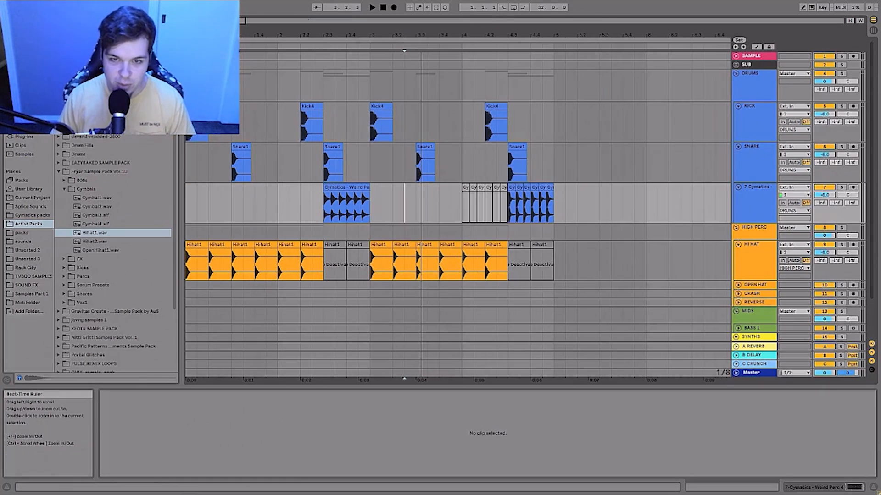
drag(546, 260, 188, 123)
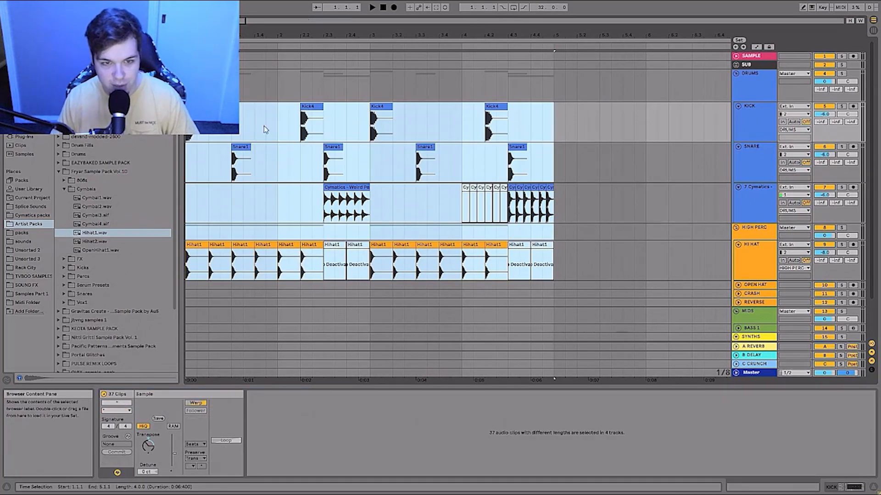
click(376, 197)
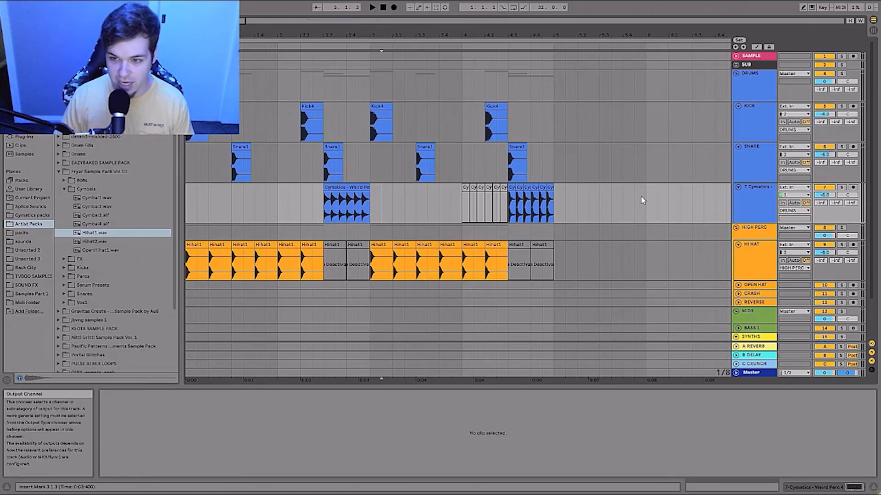
drag(565, 202, 508, 197)
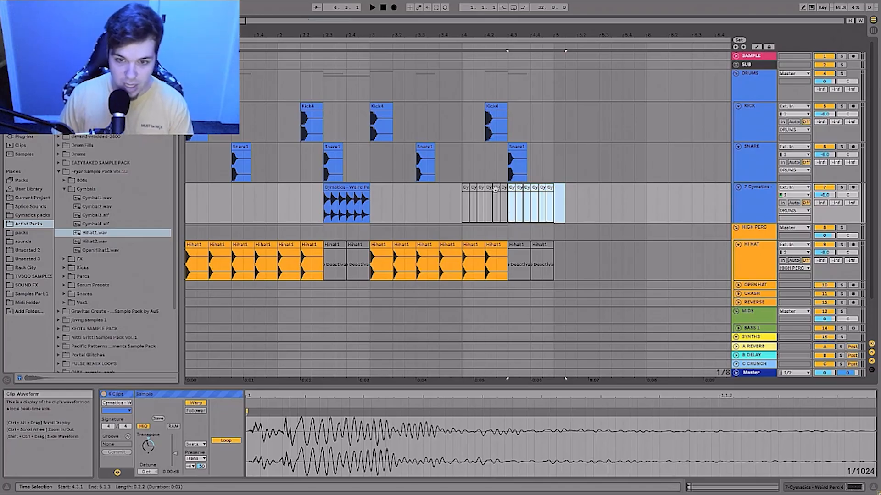
Step: Enable warping on the Snare1 clip at 4.3.1 and stretch it by doubling its original tempo up to 600 BPM
click(501, 168)
click(524, 161)
click(515, 148)
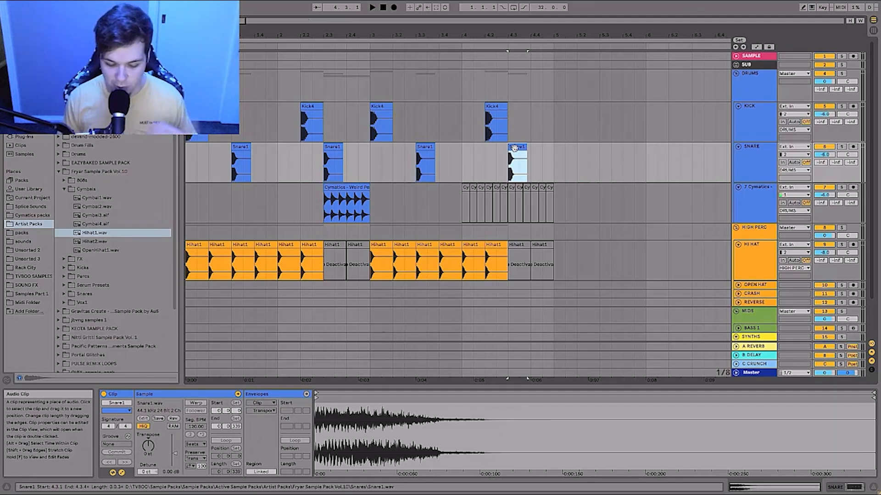
click(195, 402)
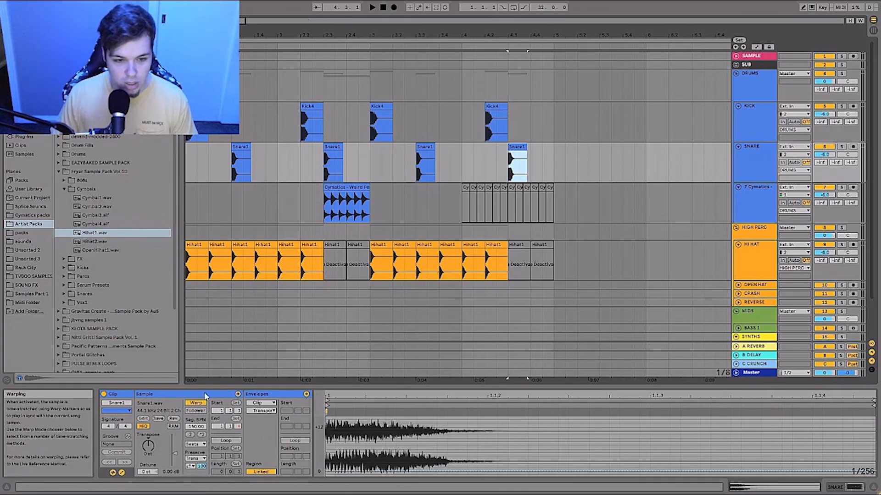
click(202, 435)
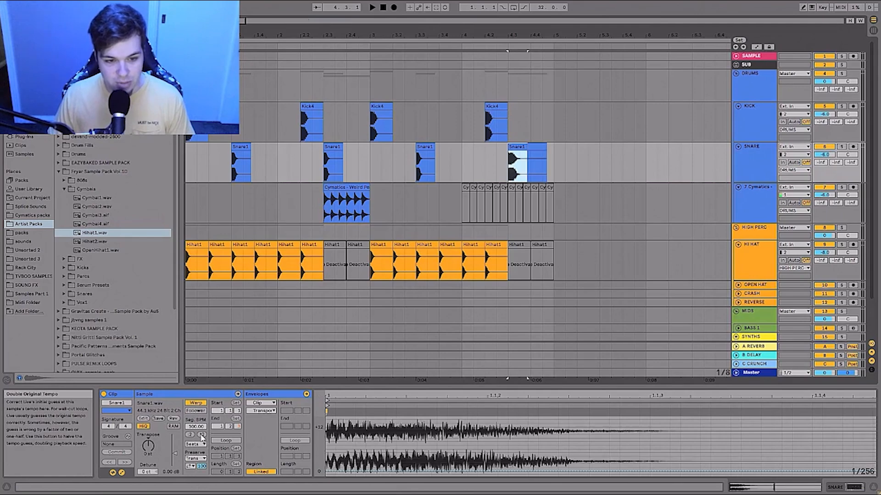
click(202, 436)
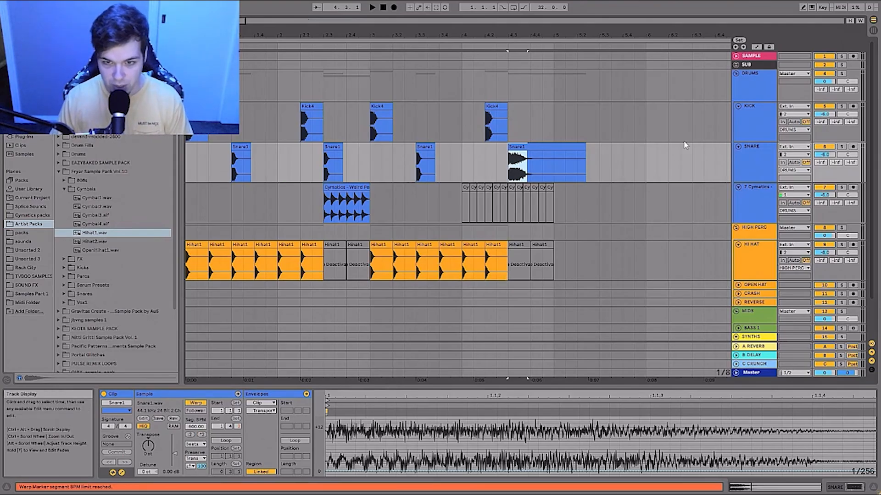
click(570, 145)
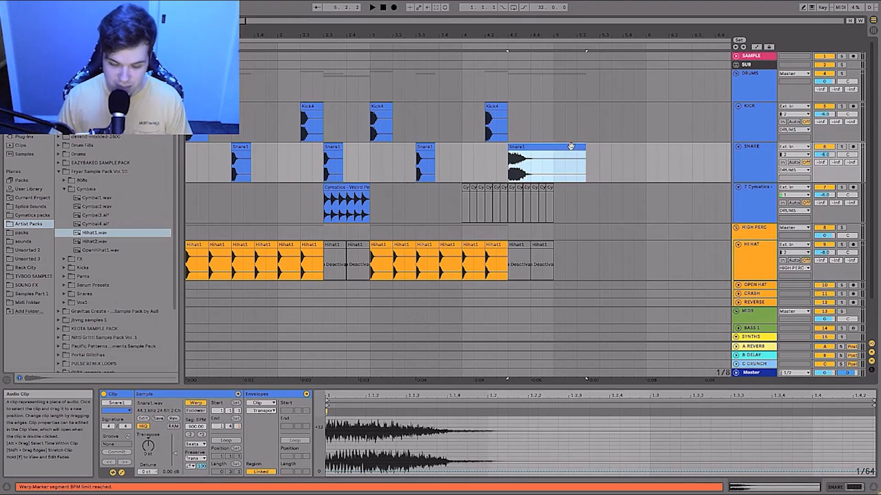
click(201, 435)
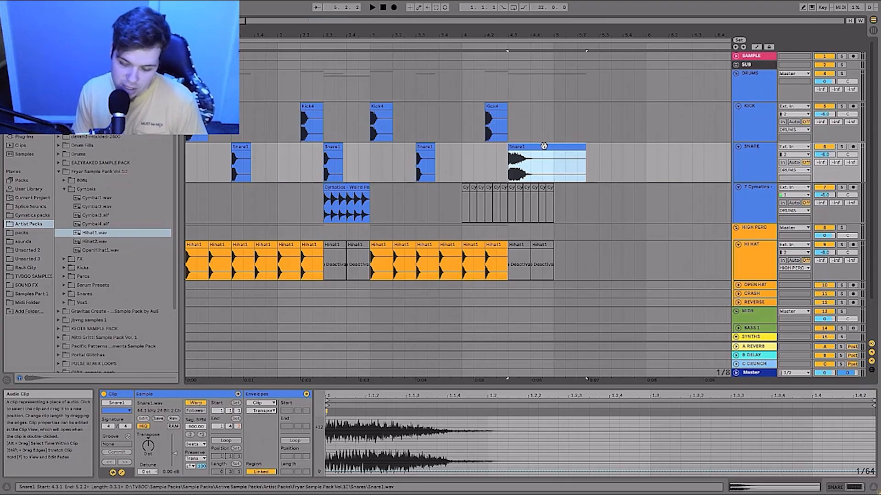
Step: Try to stretch the snare further by moving a warp marker at its tail to the right, and undo it
double_click(474, 411)
mouse_move(474, 411)
mouse_down()
mouse_move(532, 422)
mouse_move(699, 425)
mouse_up()
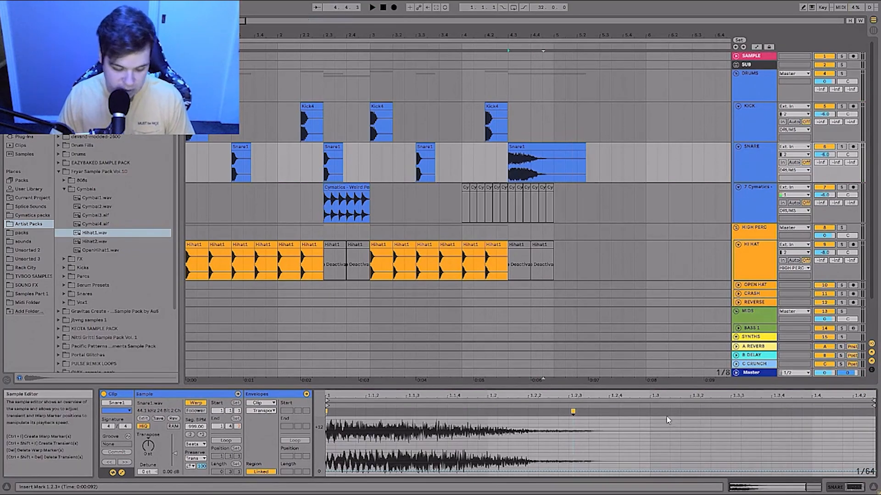
key(ctrl+z)
key(ctrl+z)
Step: Play the stretched Snare1 clip from 4.3.1 and set its warp mode to Complex
click(531, 146)
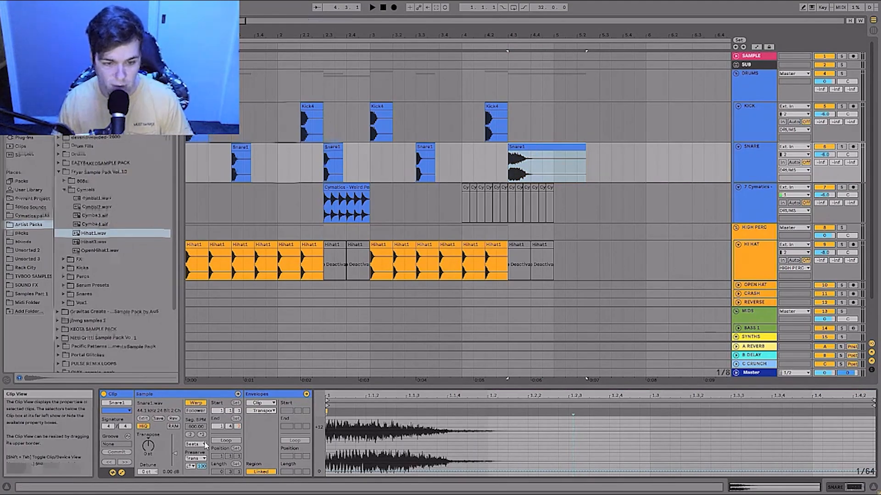
click(513, 158)
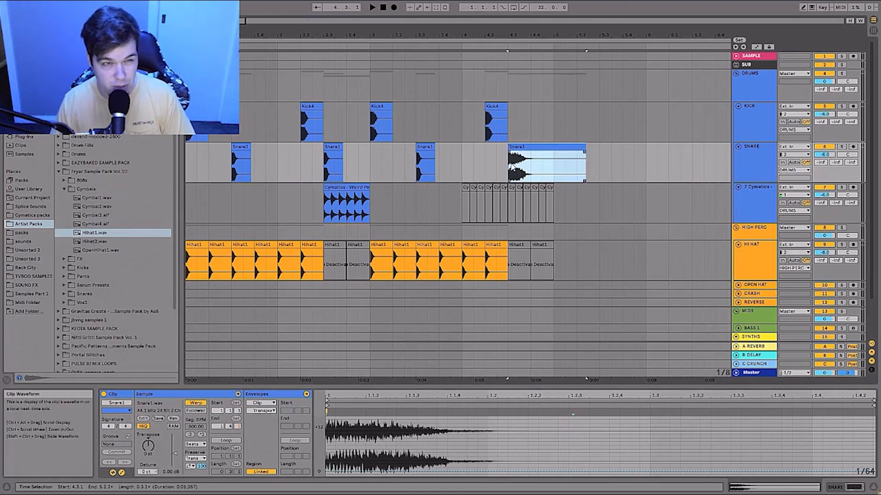
key(space)
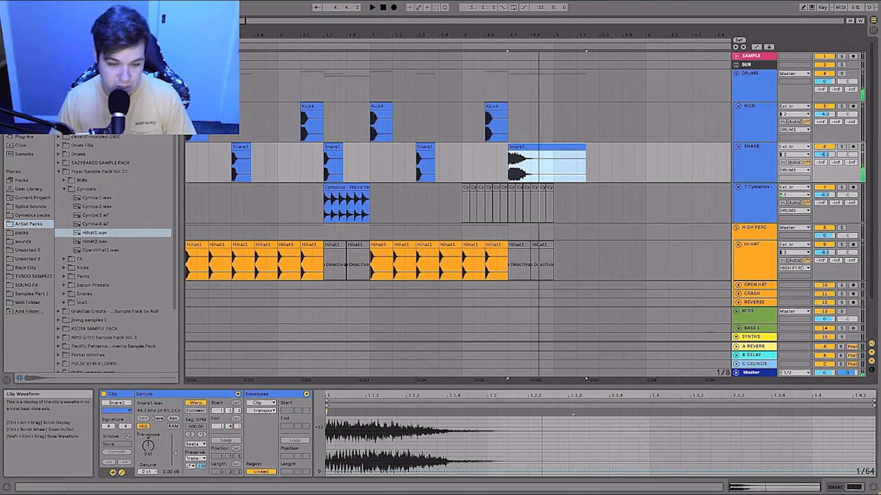
click(195, 444)
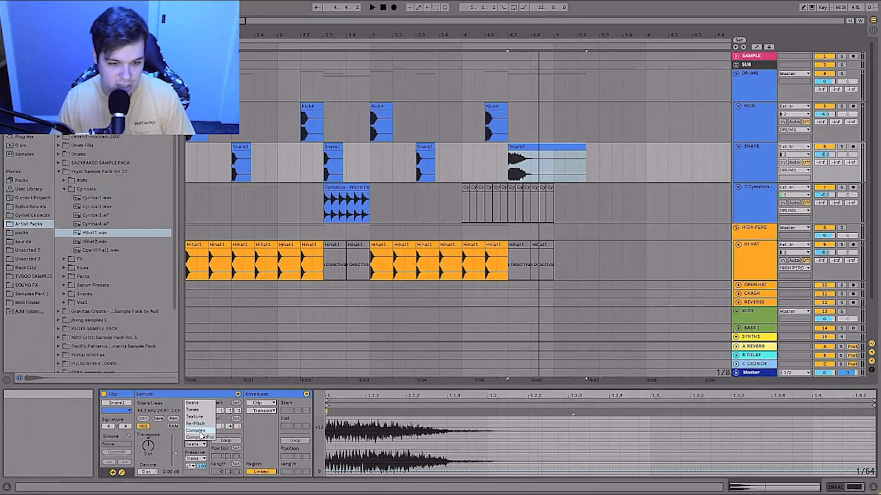
click(200, 432)
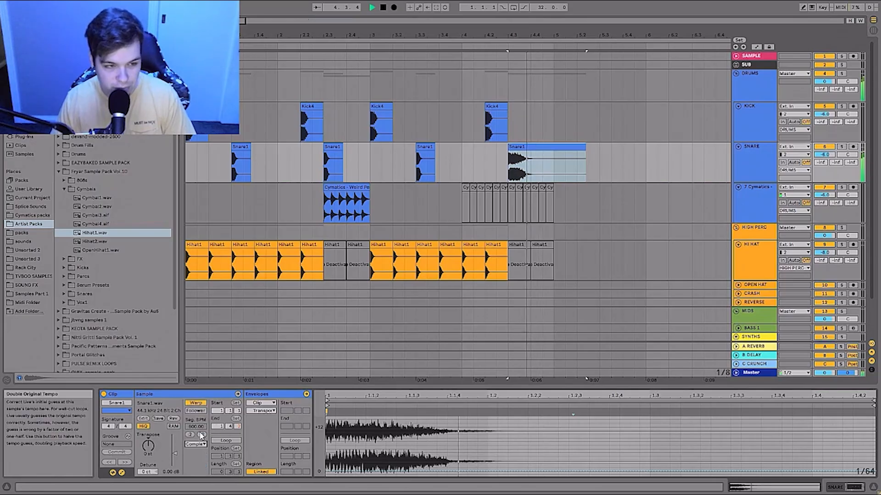
Step: Consolidate the stretched snare clip at 4.3.1 and double the new clip's original tempo twice to 600 BPM
click(561, 146)
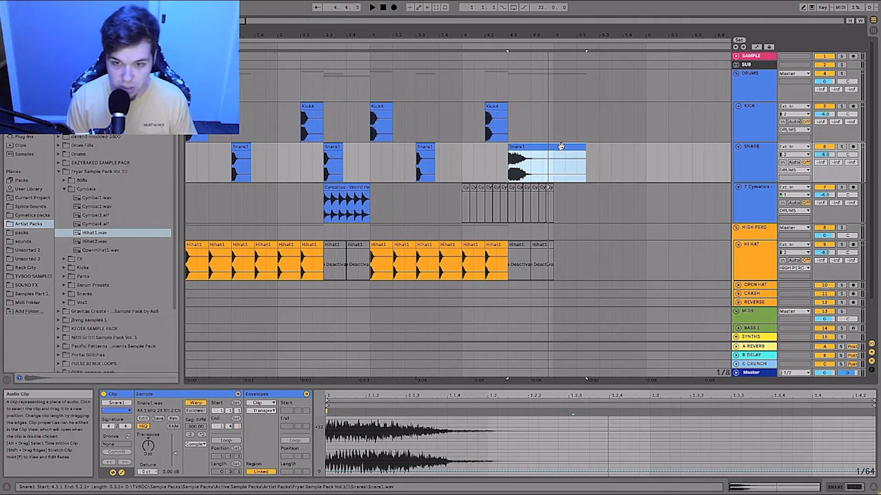
key(ctrl+j)
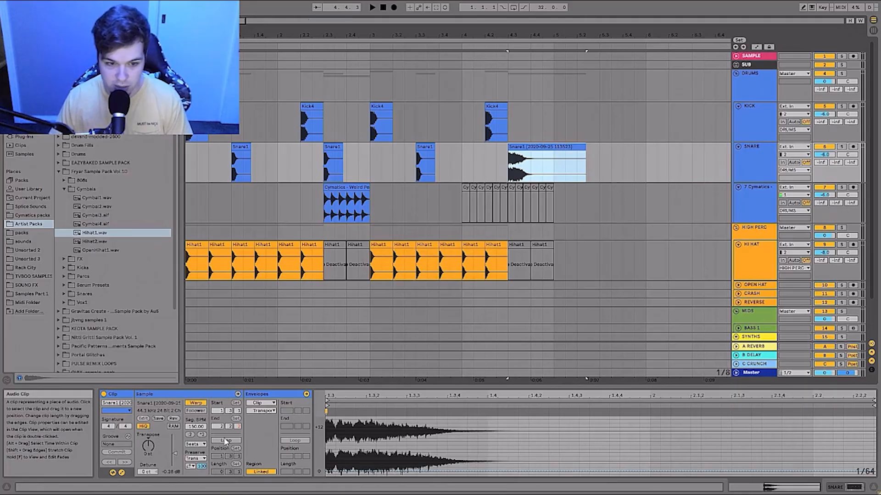
click(202, 435)
click(202, 434)
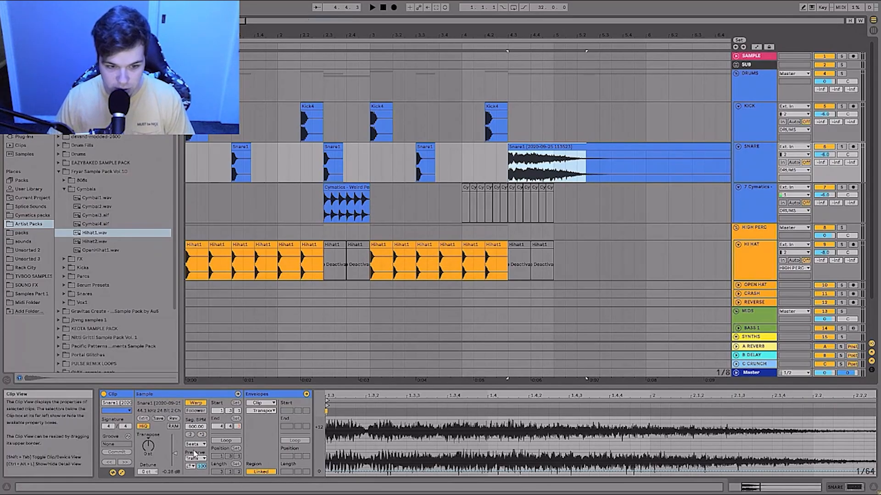
Step: Set the consolidated snare clip's warp mode to Complex
click(195, 445)
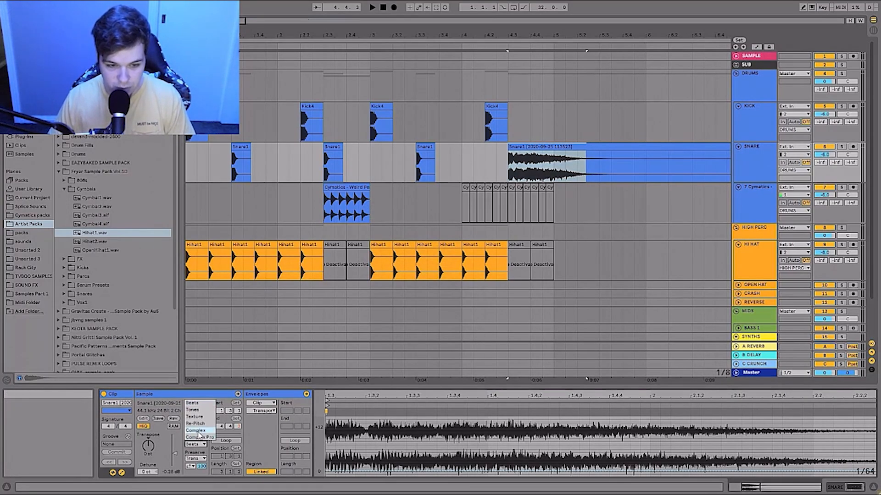
click(209, 457)
click(199, 436)
click(197, 445)
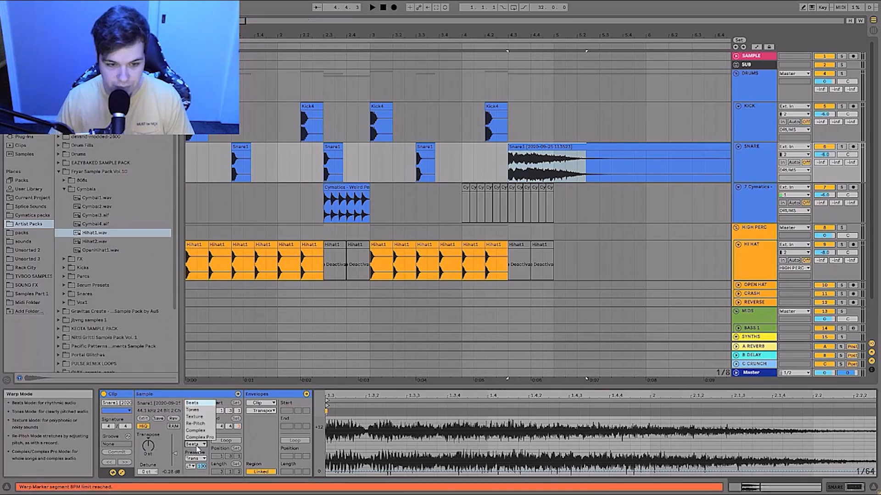
click(197, 433)
Step: Shorten the consolidated snare clip to end at 5.1.1 and play it
drag(459, 34, 464, 137)
drag(553, 147, 394, 154)
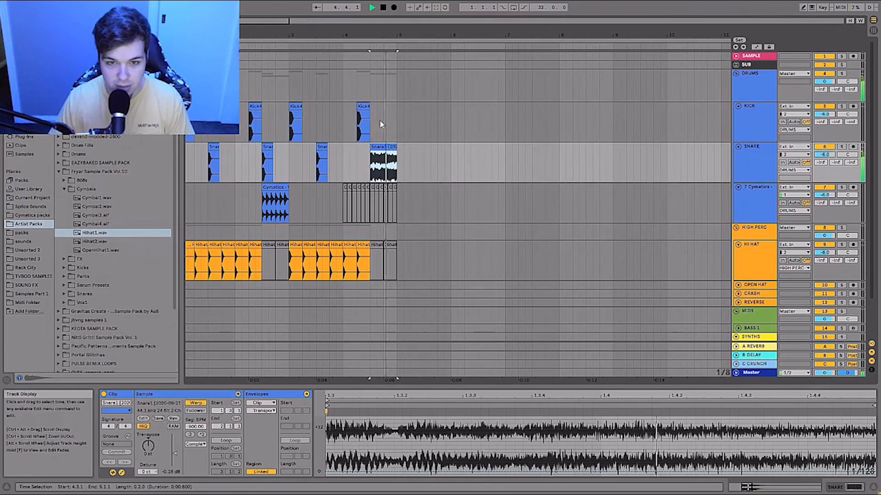
drag(370, 35, 355, 49)
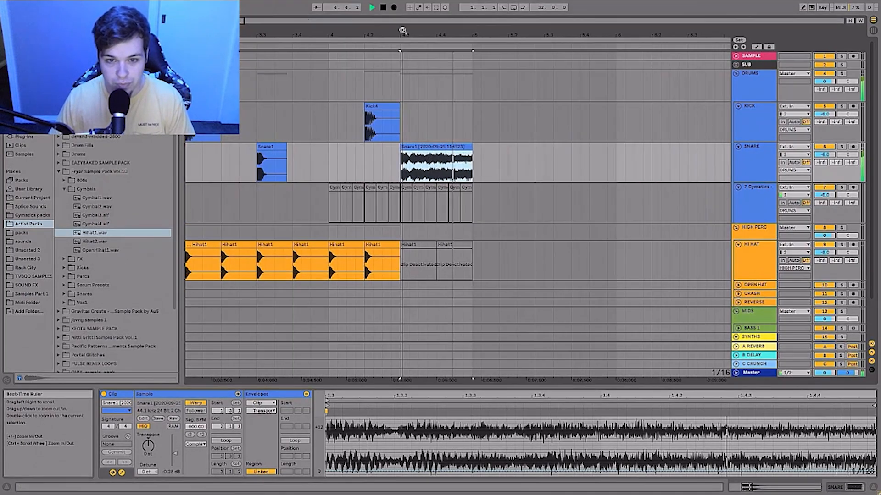
click(751, 147)
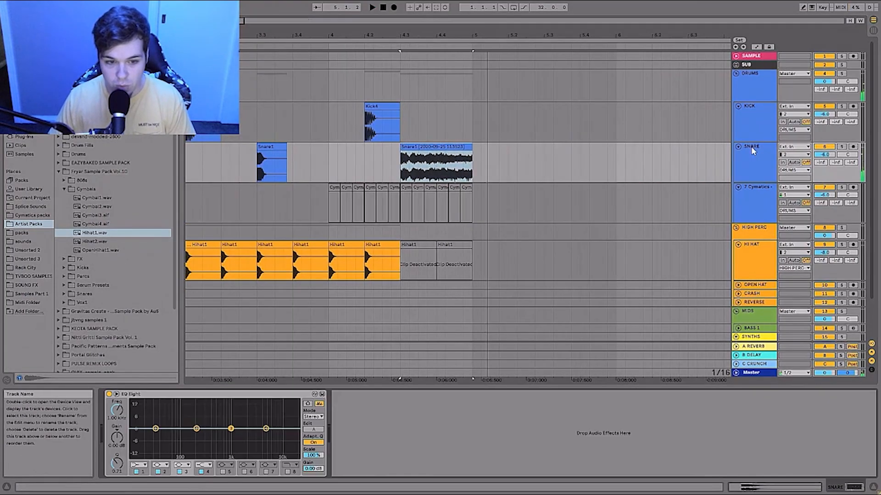
Step: Show the snare clip's Volume envelope and draw a curved fade from 100% at 1.3.1 down to silence at 1.3.2
click(429, 147)
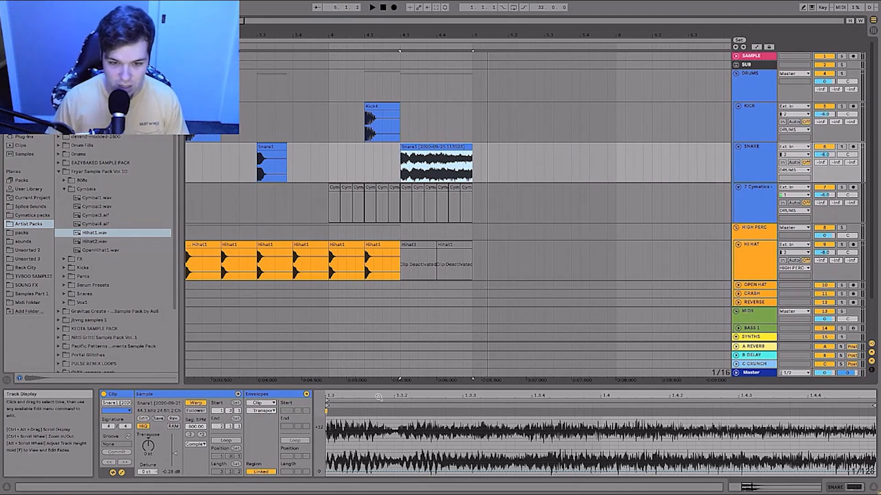
drag(381, 388, 380, 316)
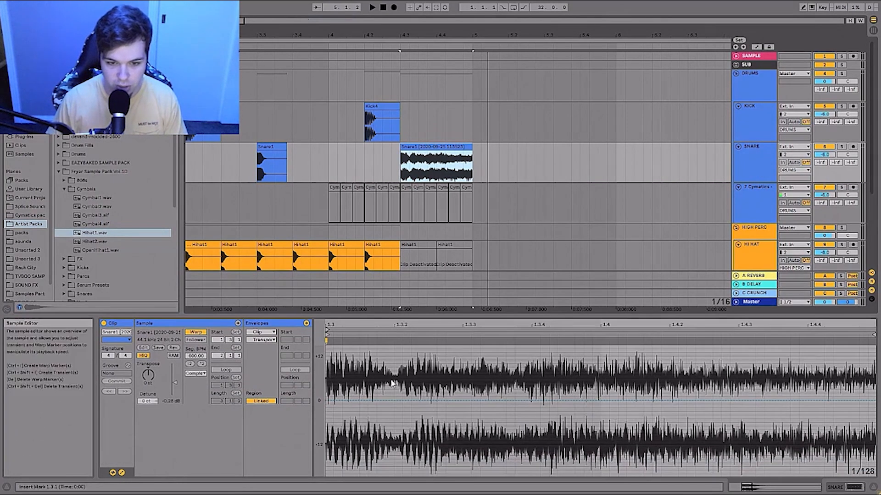
click(264, 340)
click(261, 347)
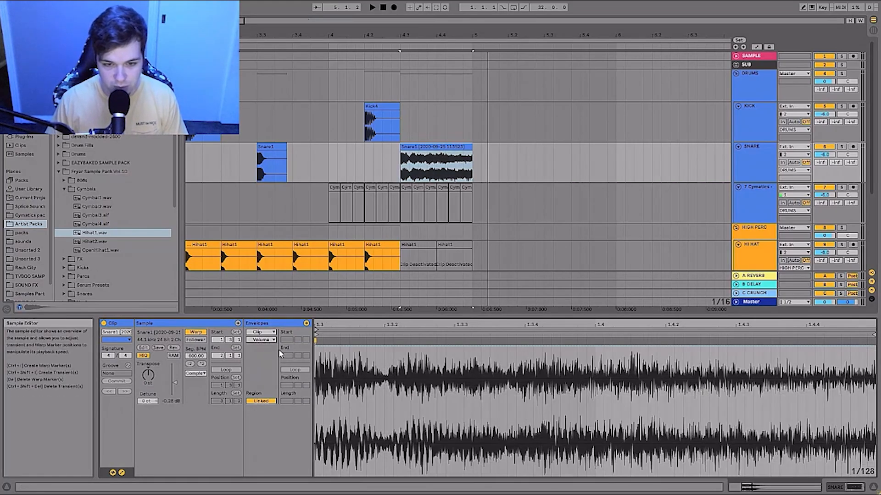
click(316, 348)
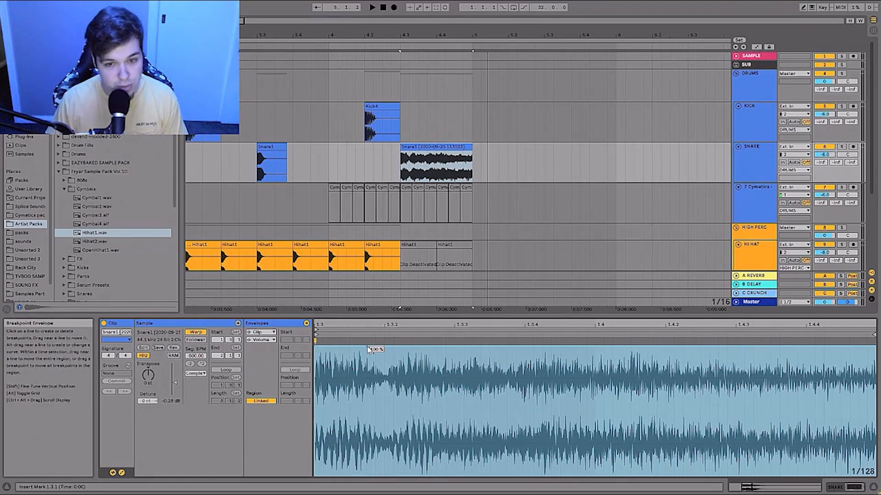
mouse_move(369, 350)
mouse_down()
mouse_move(385, 360)
mouse_move(386, 470)
mouse_up()
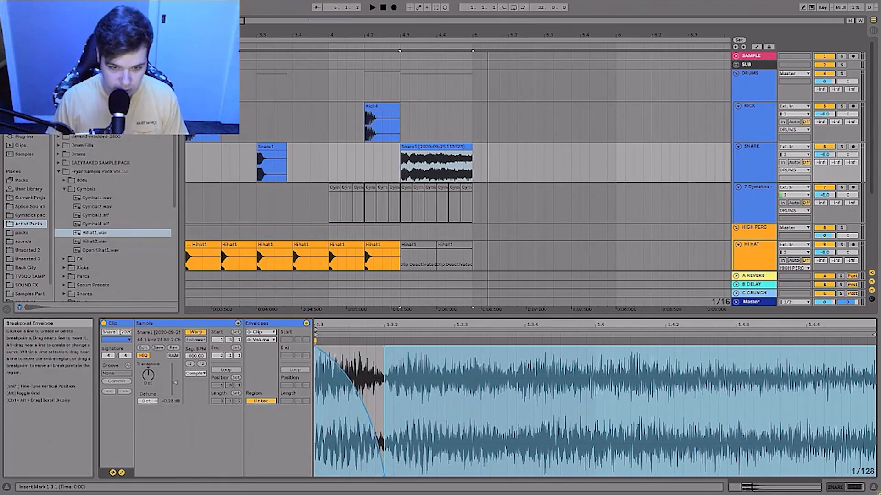
Step: Duplicate the curved volume fade seven times so it repeats every sixteenth across the whole snare clip
drag(351, 411, 384, 378)
key(ctrl+d)
key(ctrl+d)
key(ctrl+d)
key(ctrl+d)
key(ctrl+d)
key(ctrl+d)
key(ctrl+d)
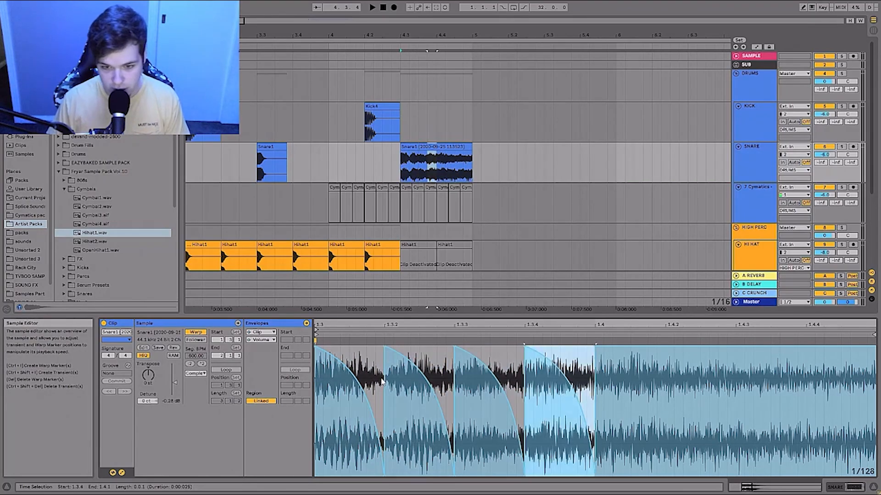
Step: Play the snare roll from 4.3.1 with its repeating volume fades
click(419, 146)
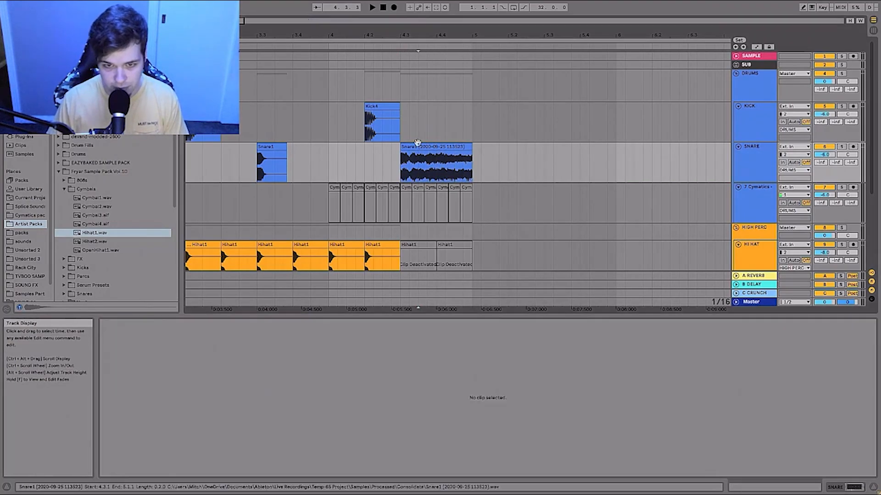
key(space)
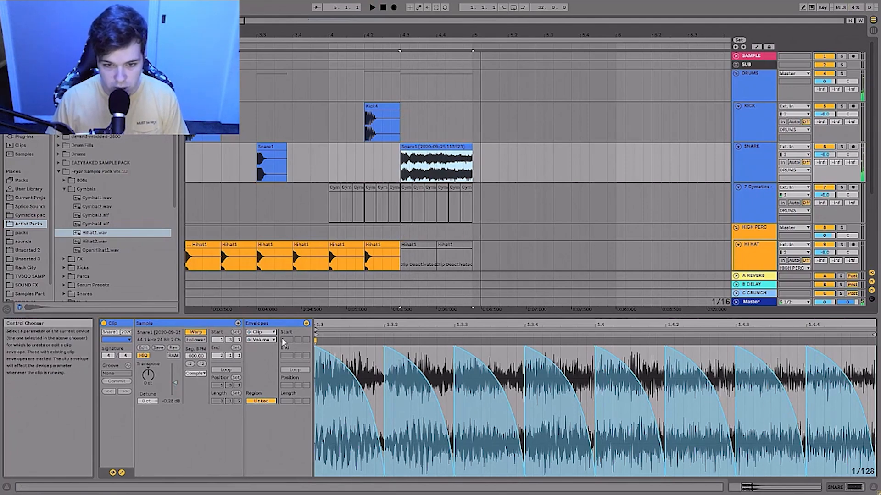
mouse_move(357, 380)
mouse_down()
mouse_move(356, 408)
mouse_move(357, 380)
mouse_up()
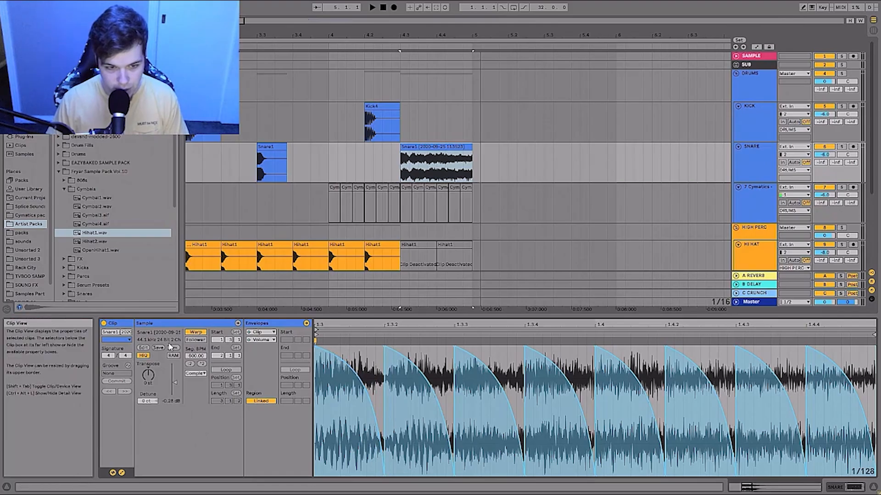
Step: Show the snare clip's Transposition envelope and draw a straight pitch ramp from 0 st at 1.3.1 down to -12 st at the clip's end
click(259, 332)
click(259, 333)
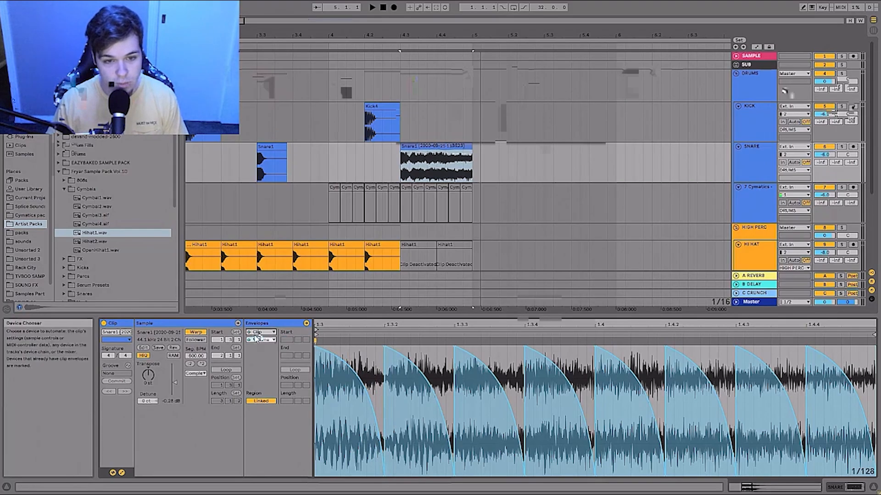
click(261, 340)
click(268, 354)
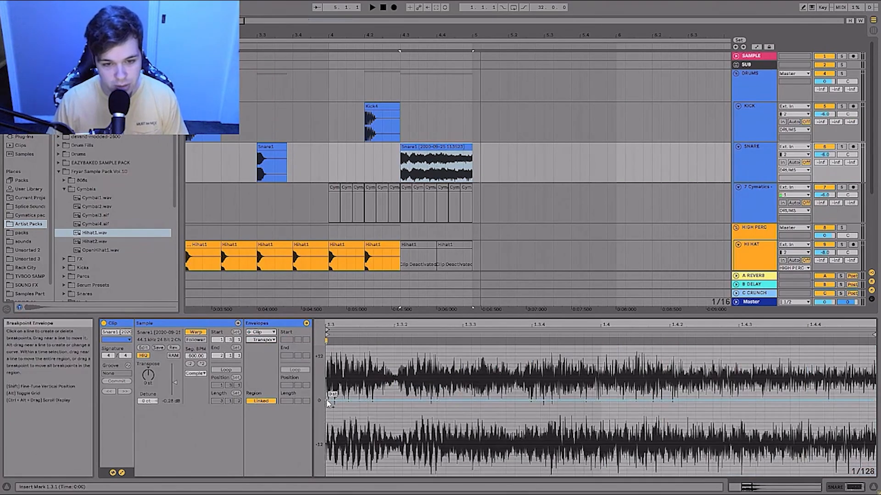
key(space)
drag(875, 401, 874, 444)
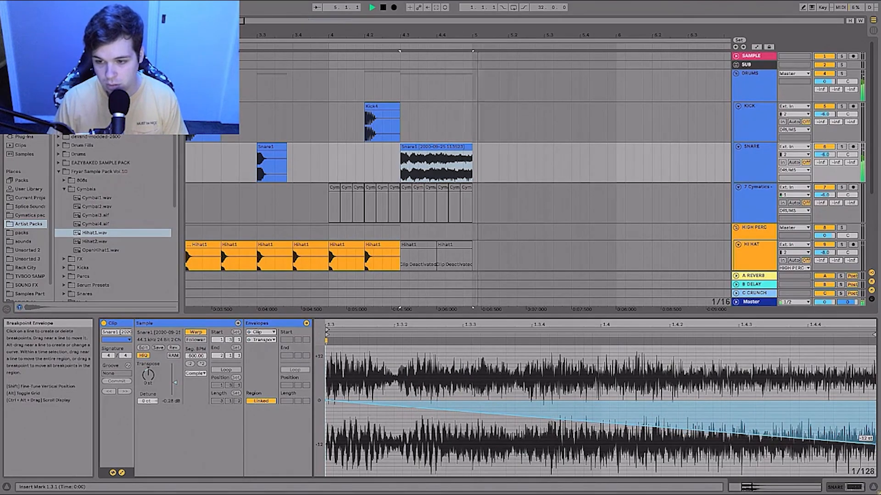
key(space)
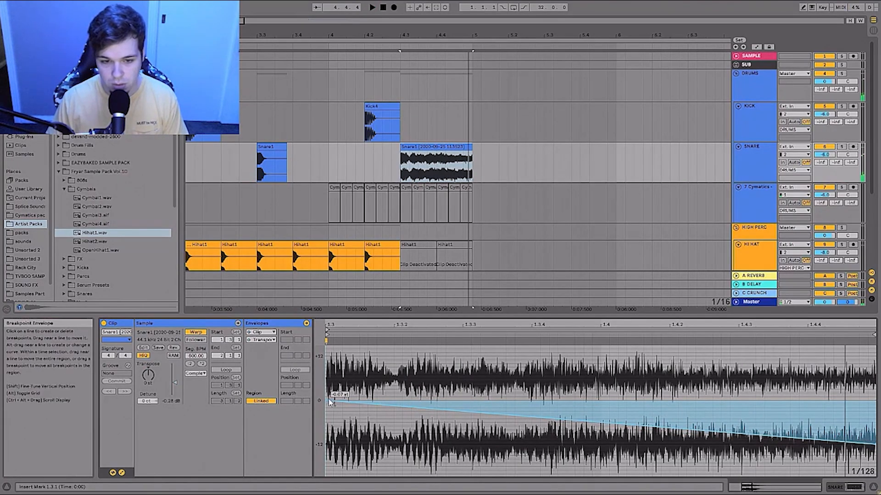
mouse_move(328, 403)
mouse_down()
mouse_move(328, 355)
mouse_move(328, 401)
mouse_up()
Step: Play the snare roll from 4.3.1 several times to hear its falling pitch
key(space)
key(space)
key(space)
key(space)
key(space)
key(space)
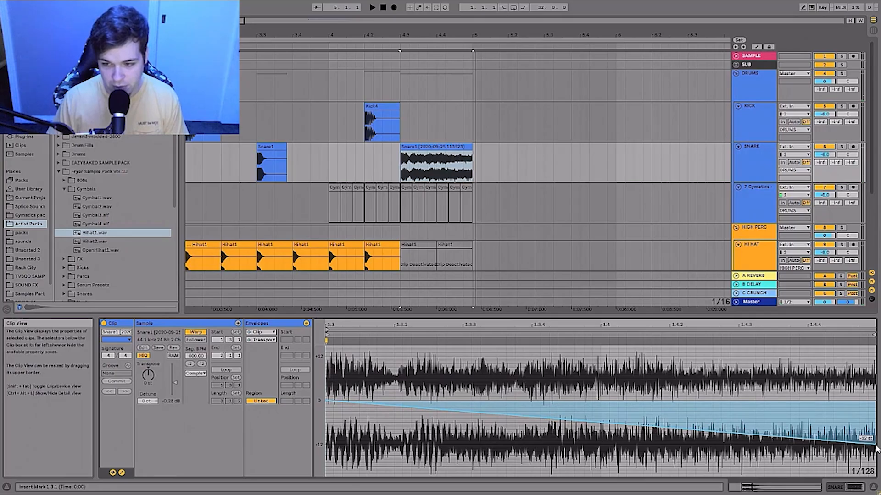
key(space)
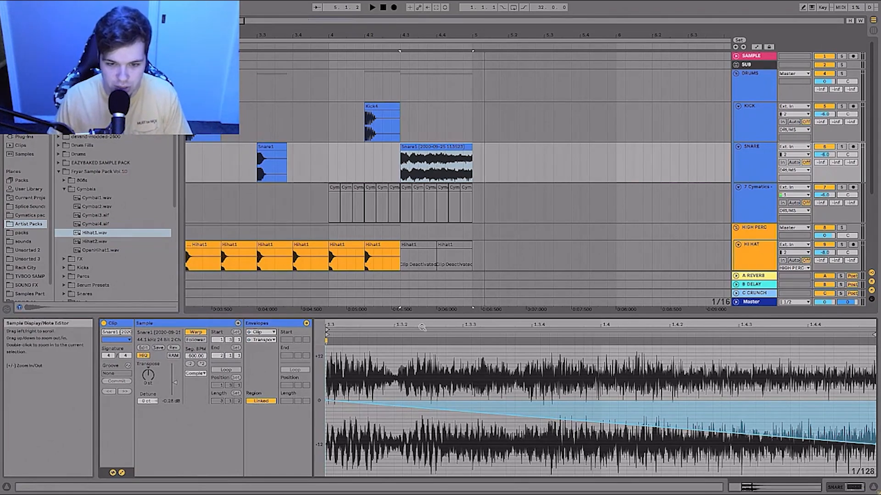
scroll(426, 370, down, 4)
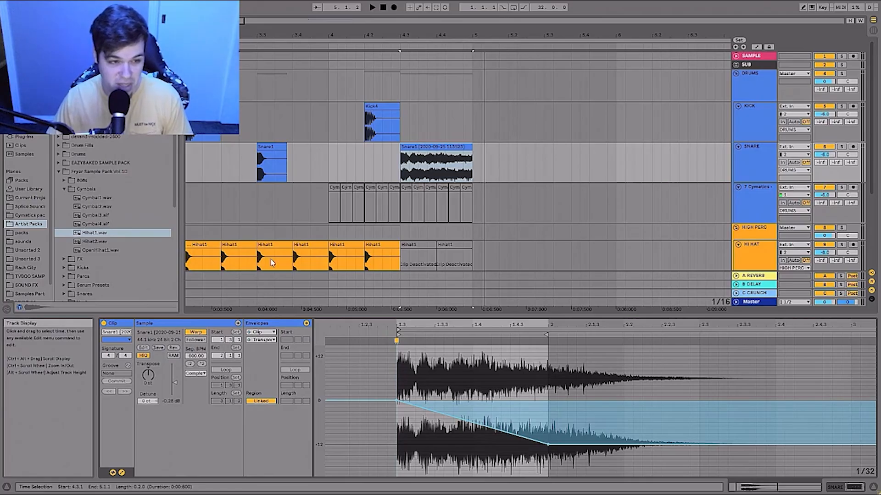
scroll(269, 222, down, 3)
scroll(394, 185, up, 3)
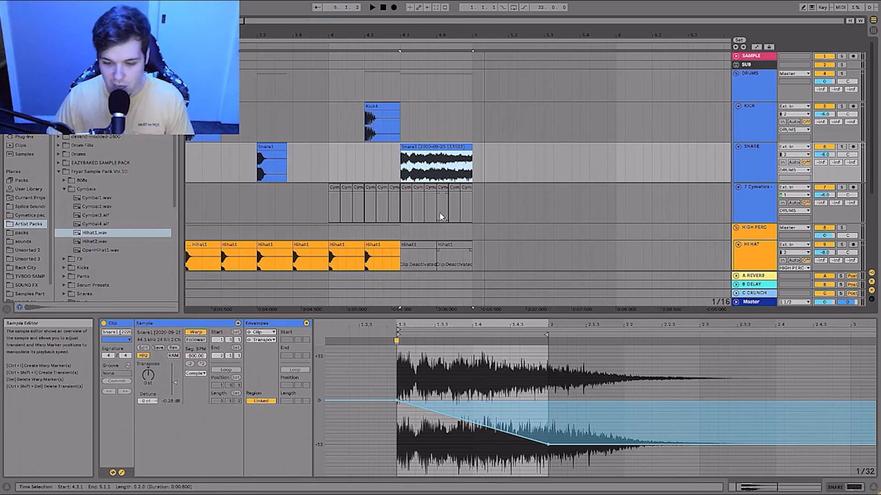
drag(251, 35, 379, 21)
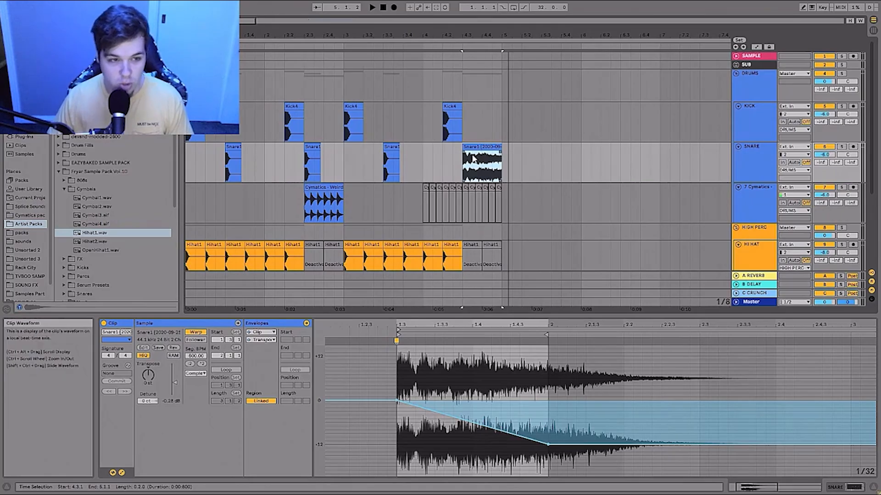
drag(299, 28, 332, 32)
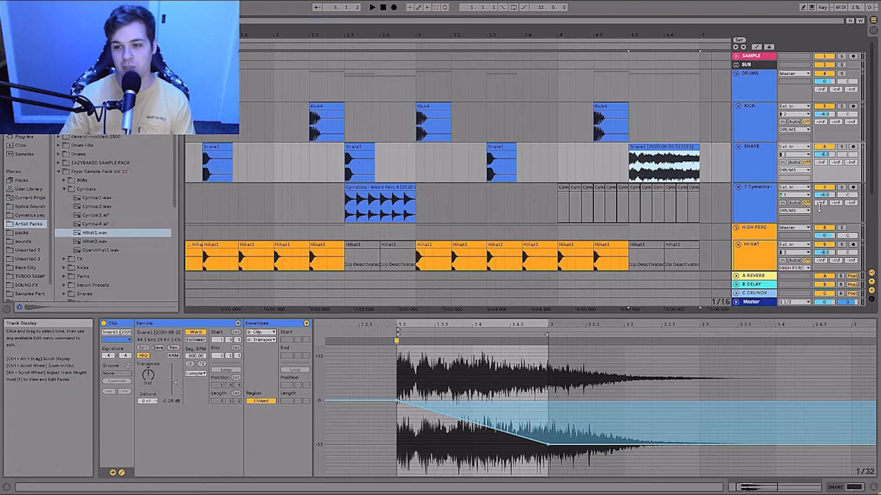
Step: Show the track automation and shift the panning of the first three hits of the Weird Perc 4 roll at 2.3.1 to alternating sides
key(a)
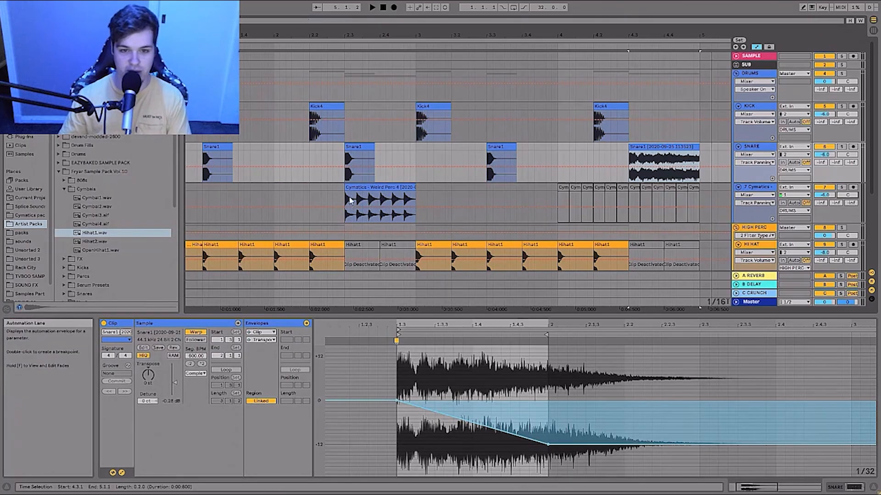
right_click(452, 195)
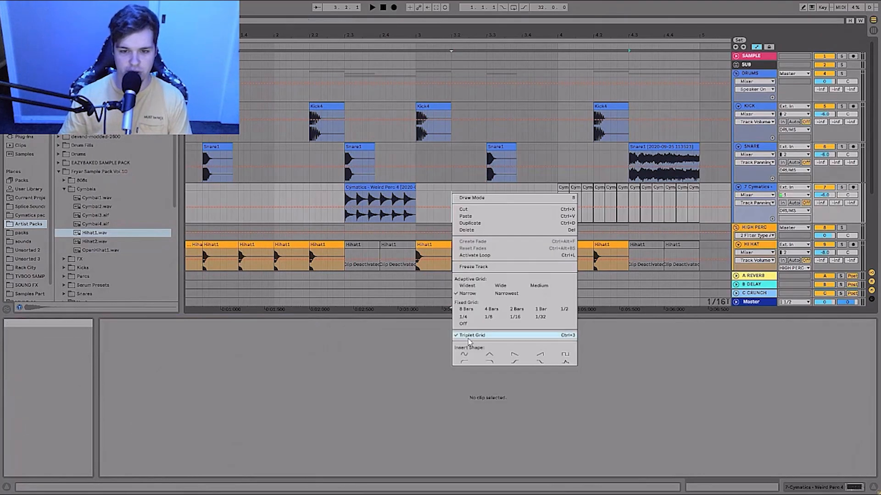
drag(348, 35, 347, 48)
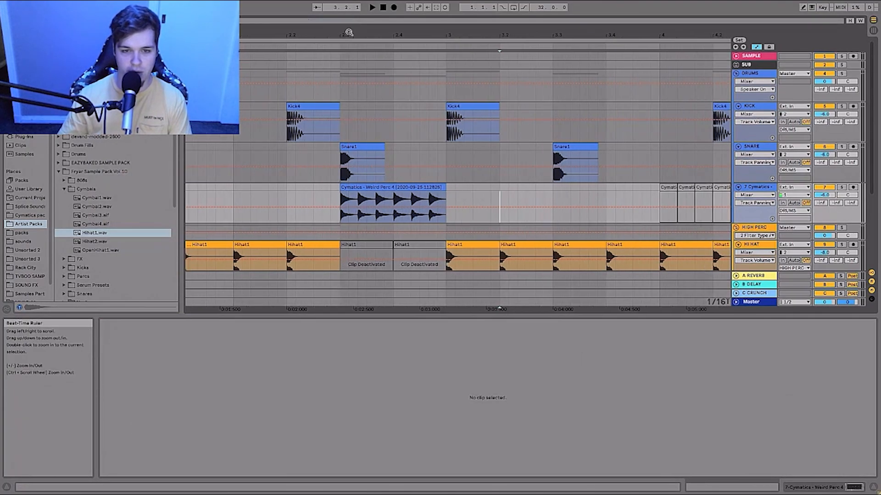
click(344, 194)
drag(343, 197, 360, 207)
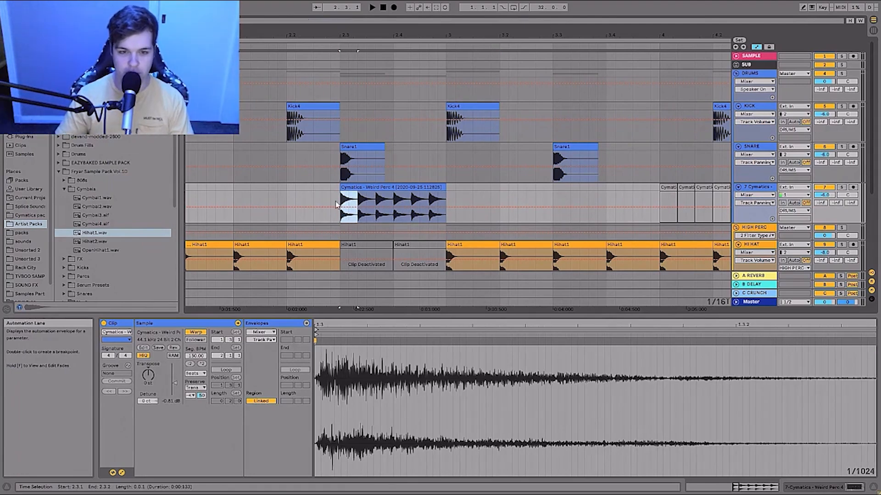
drag(350, 207, 391, 197)
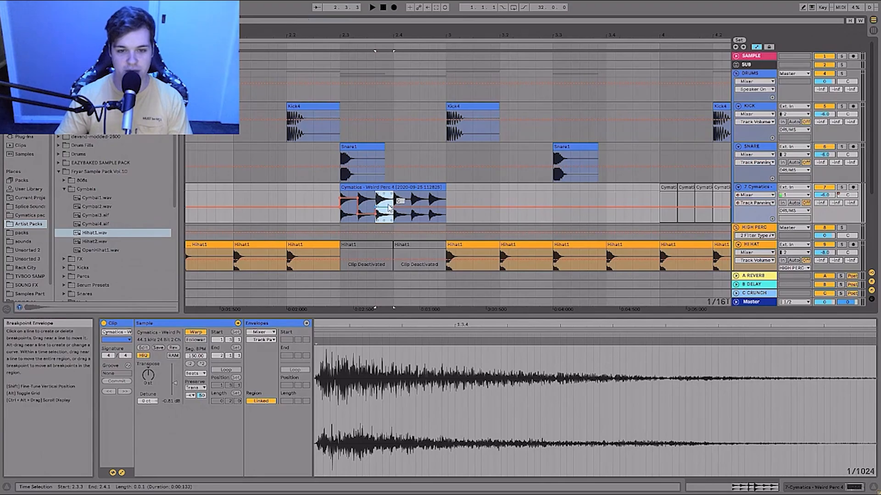
drag(385, 201, 384, 201)
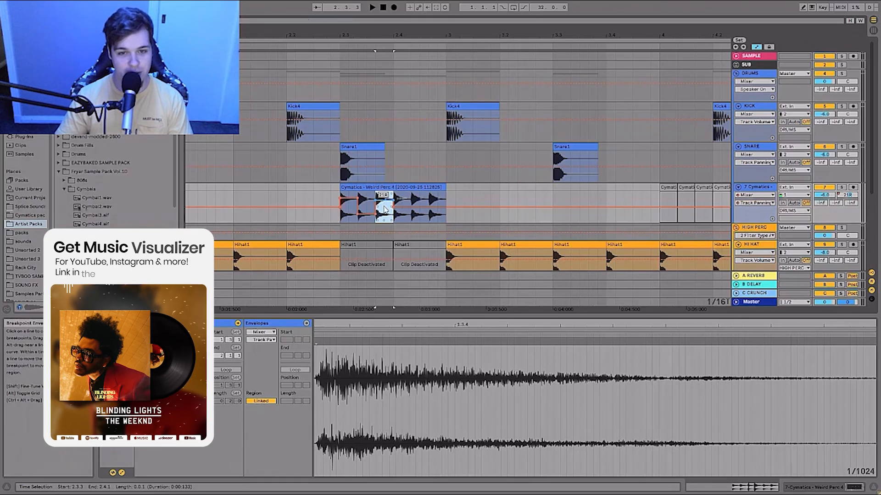
drag(384, 208, 385, 209)
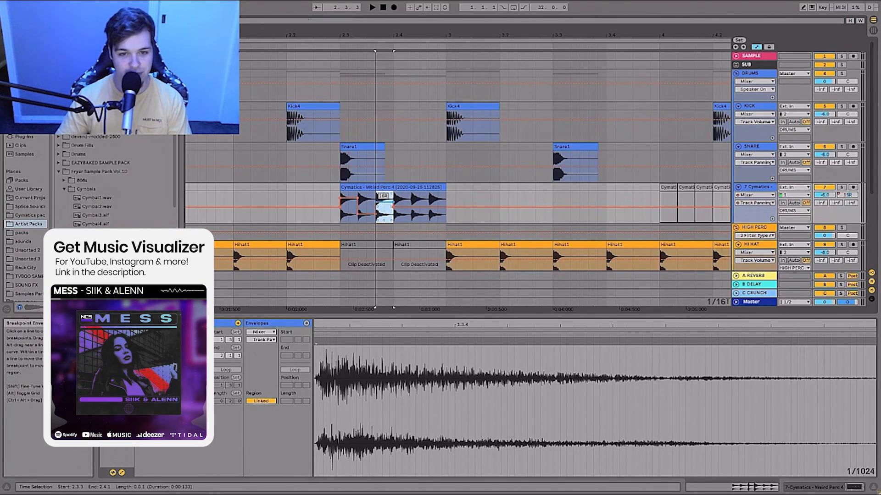
Step: Shift the panning of the Weird Perc 4 roll's hits from 2.4.1 onward to alternating sides and hide the automation
click(398, 225)
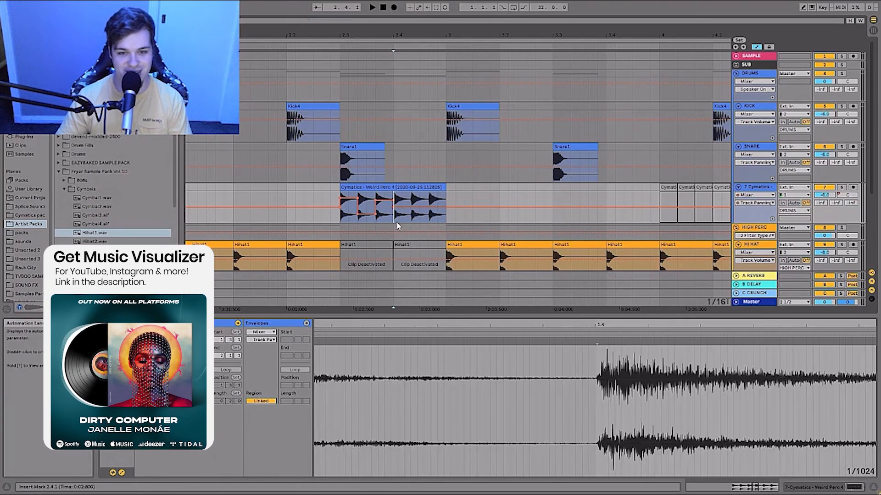
drag(397, 225, 404, 221)
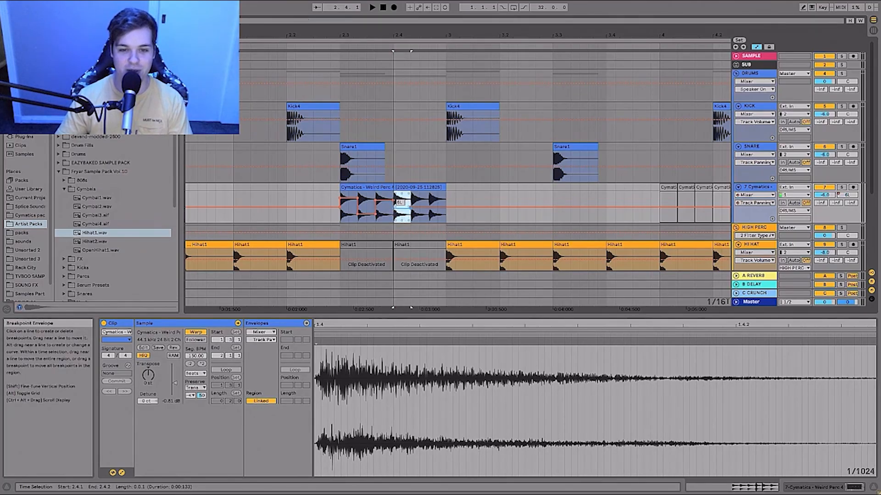
key(Right)
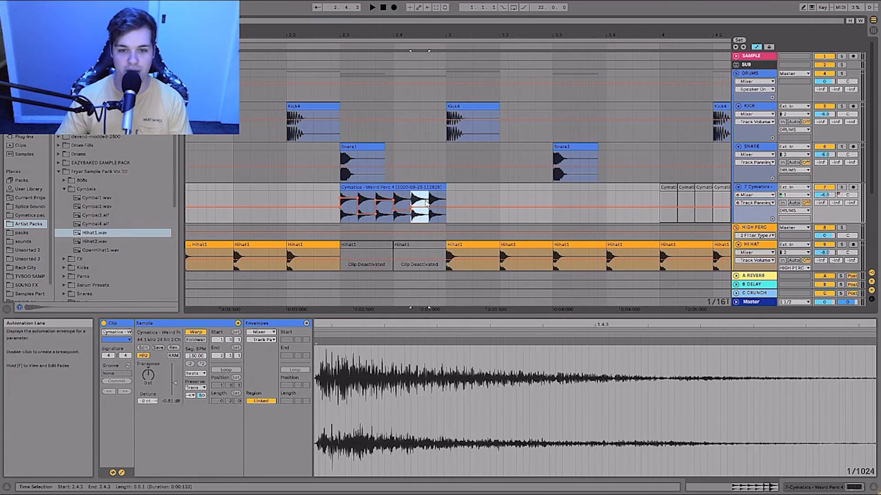
drag(420, 206, 420, 203)
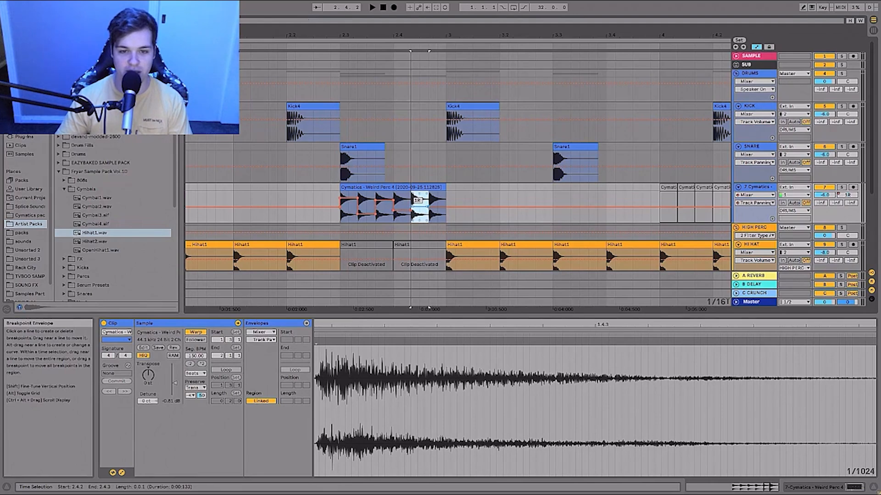
click(353, 192)
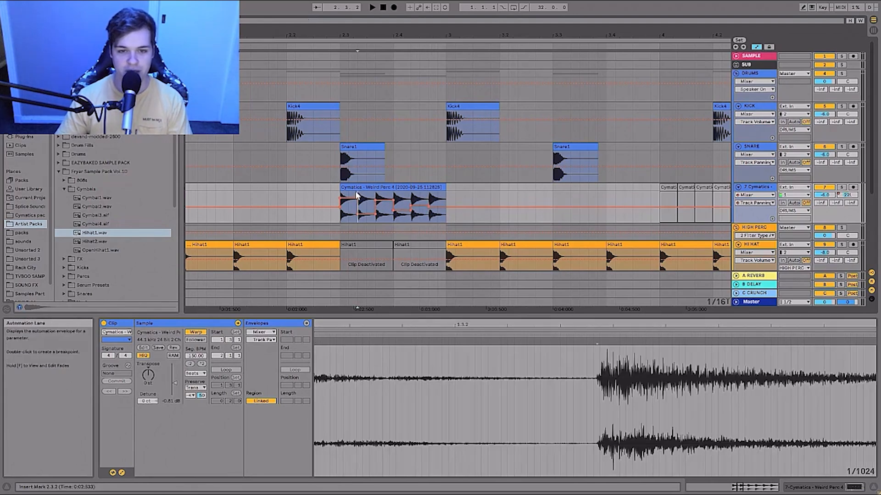
click(354, 182)
click(353, 188)
key(a)
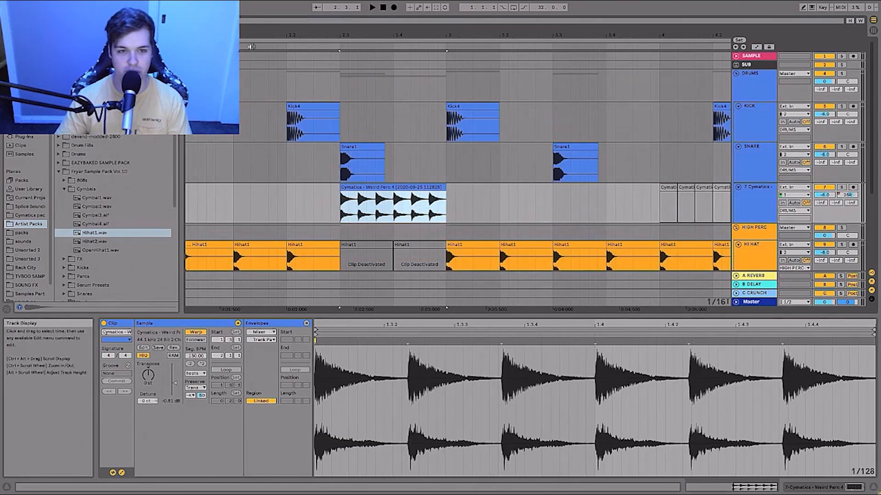
Step: Play the drum pattern from 1.1.1 through the panned percussion roll at 2.3.1
drag(257, 30, 262, 51)
click(384, 10)
key(space)
drag(215, 37, 215, 35)
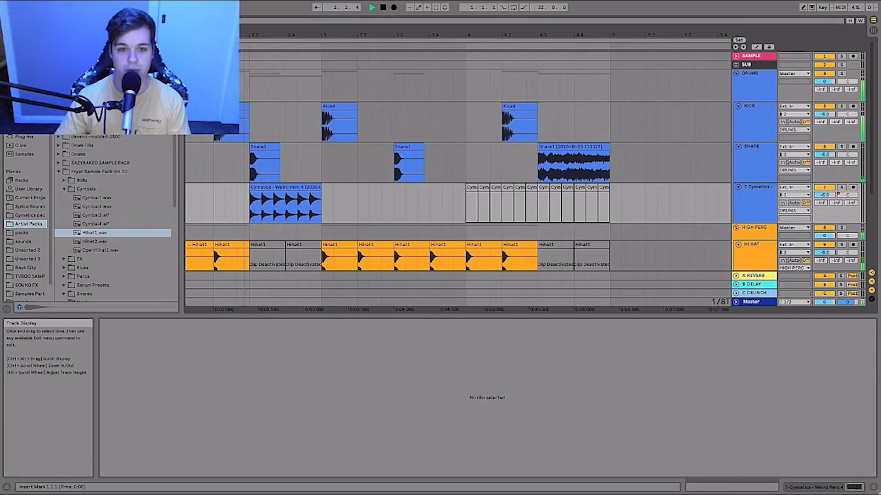
key(space)
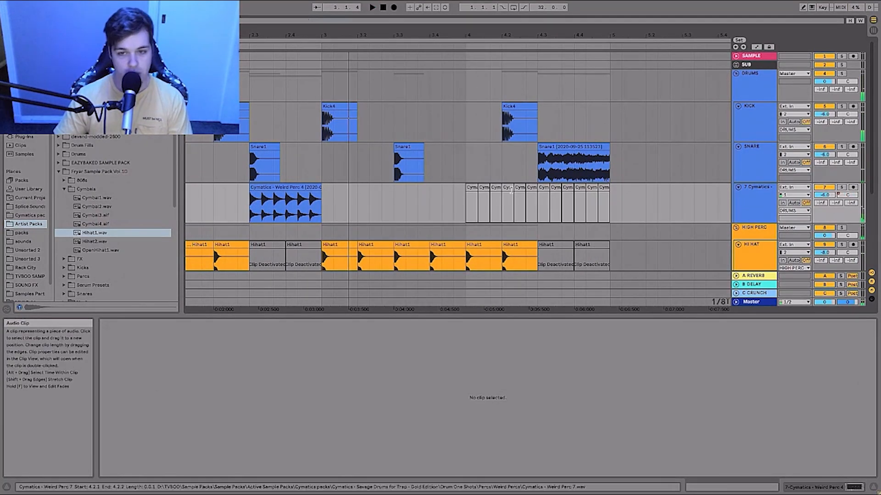
Step: Reactivate the six Weird Perc 7 clips between 4.3.1 and 5.1.1
drag(531, 189, 475, 191)
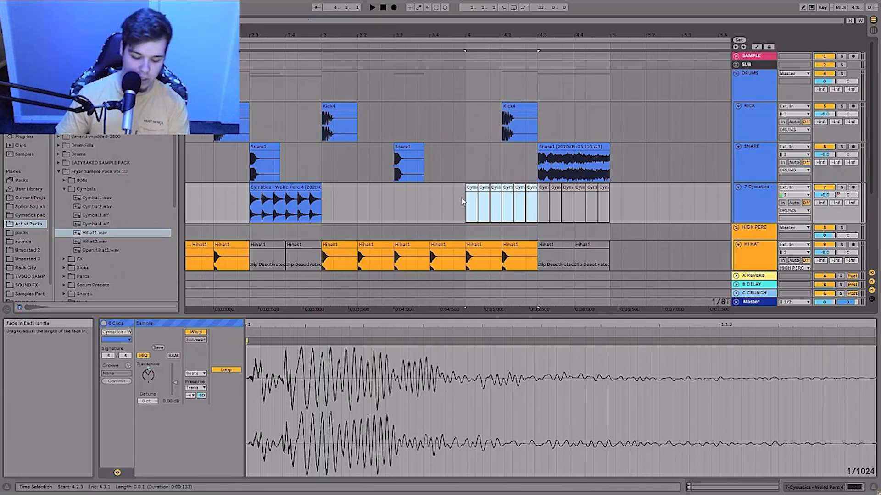
click(547, 189)
click(602, 188)
key(0)
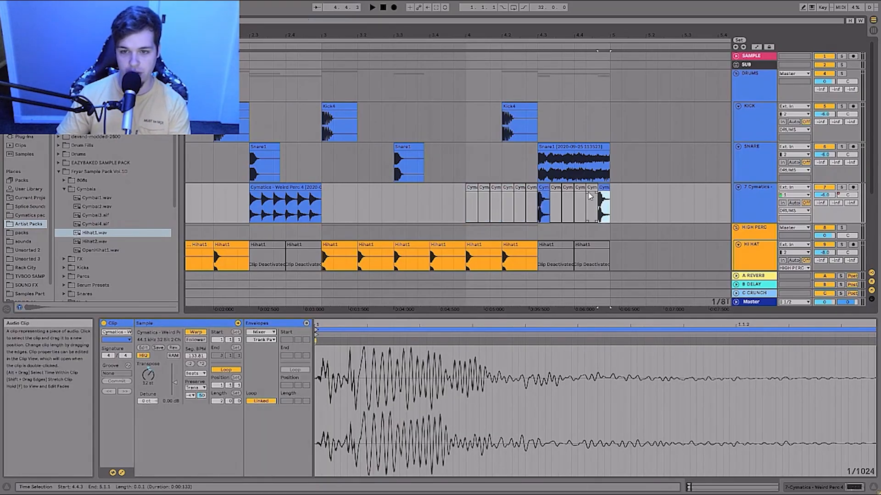
double_click(591, 188)
click(578, 188)
key(0)
click(592, 189)
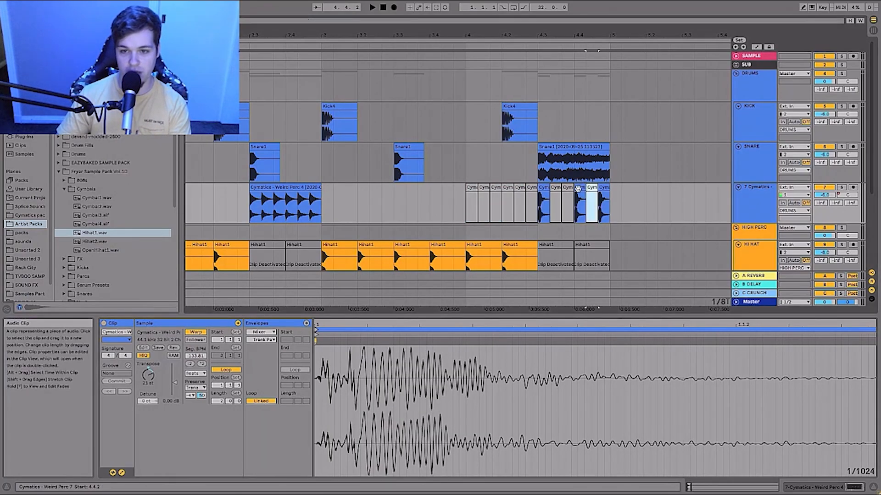
key(0)
click(556, 189)
key(0)
click(568, 188)
key(0)
Step: Move the consolidated snare roll clip from 4.3.1 to 5.1.1 and deactivate it
click(562, 146)
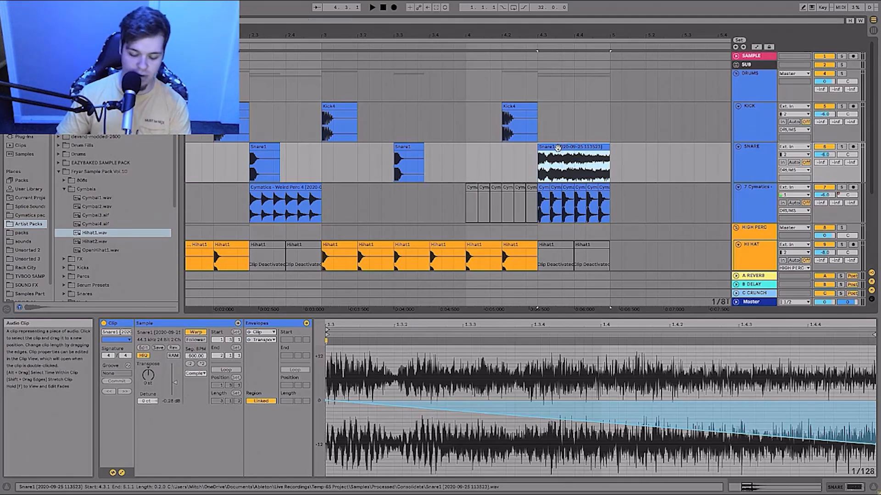
drag(558, 147, 631, 147)
key(0)
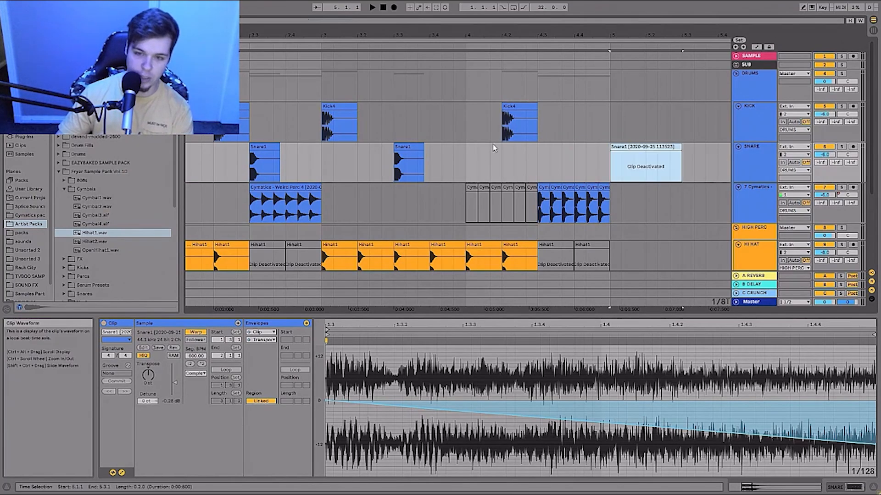
Step: Copy the Snare1 hit at 3.3.1 and paste it at 4.3.1 on the snare track
click(407, 155)
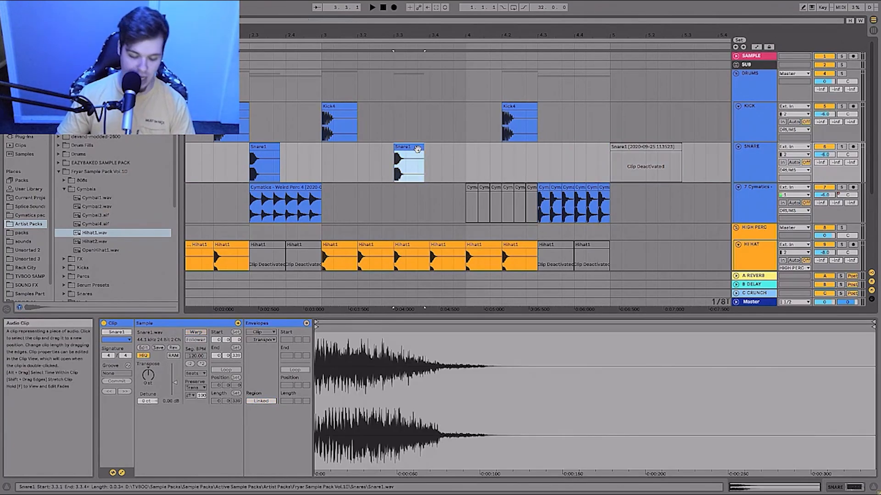
click(527, 163)
key(ctrl+v)
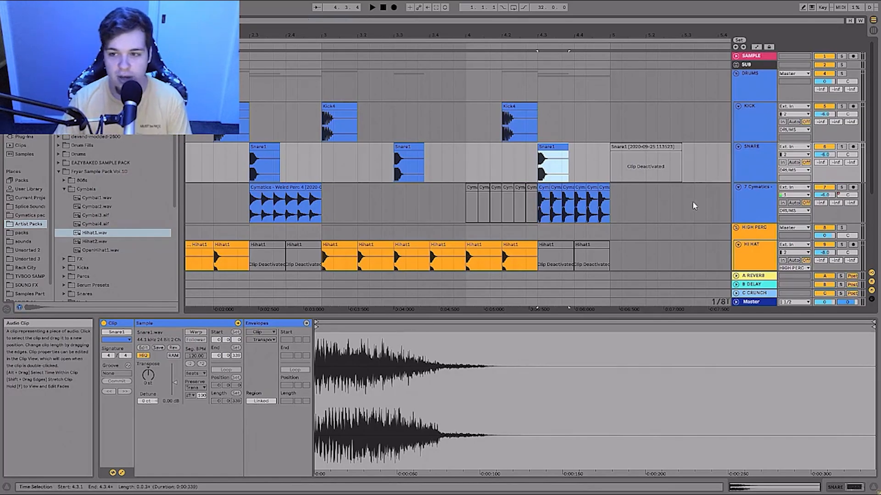
Step: Draw stepped left-right panning automation across the percussion roll from 4.3.1, ending at about 40R, and play it back from 4.1.1
key(a)
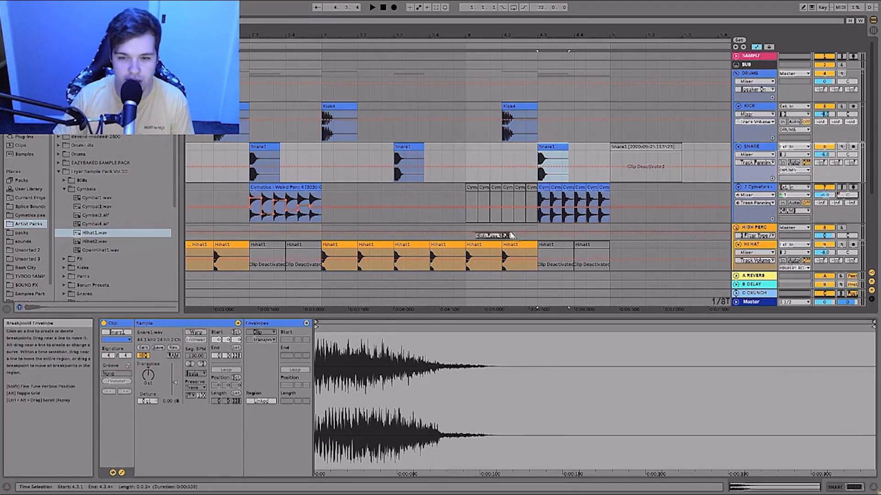
click(546, 206)
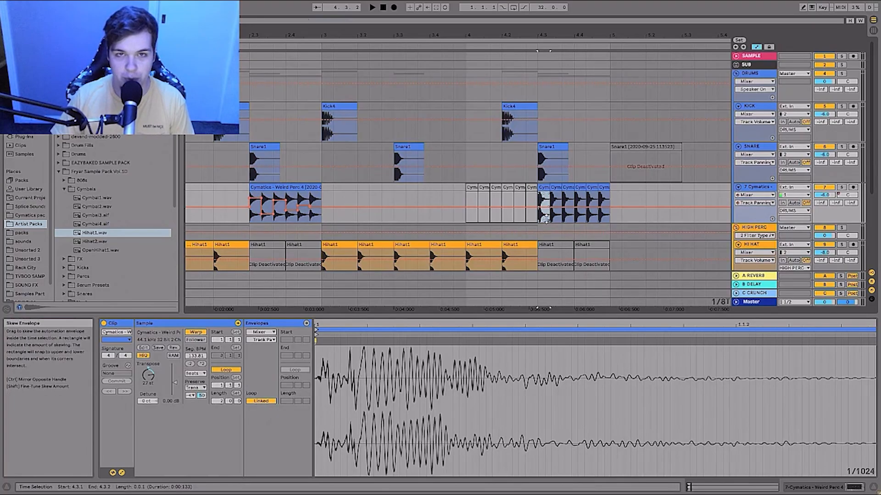
key(b)
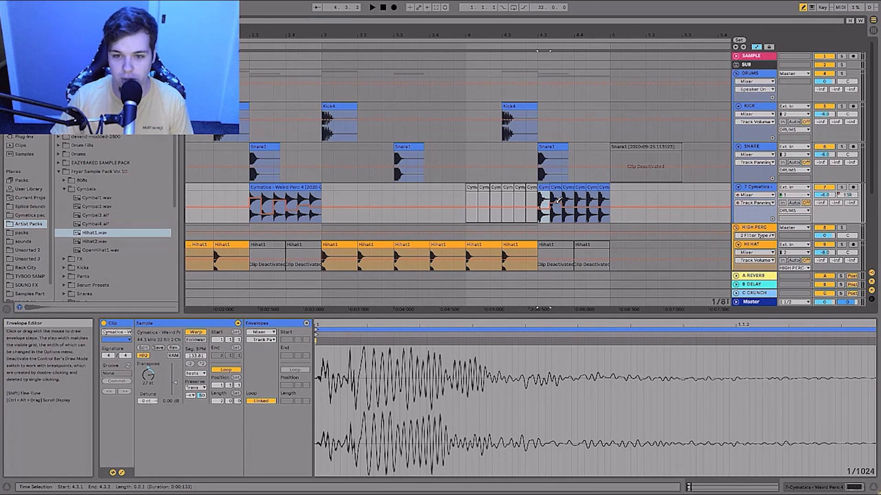
click(557, 203)
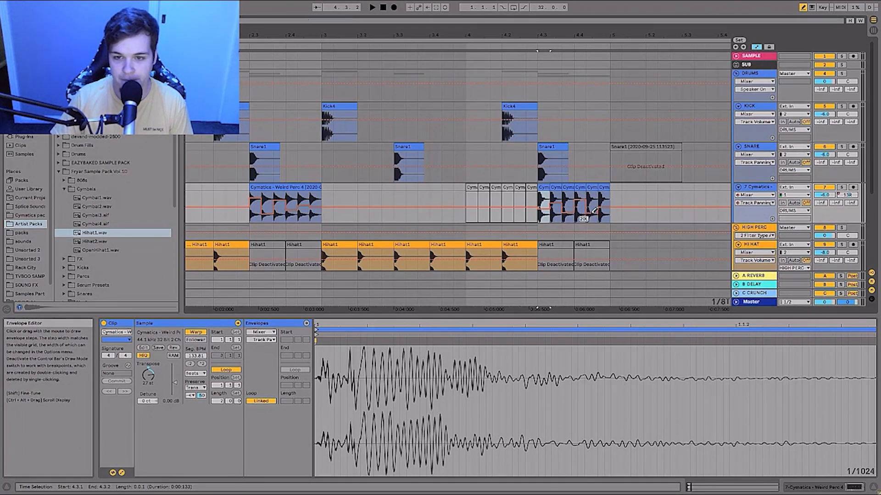
drag(594, 214, 594, 211)
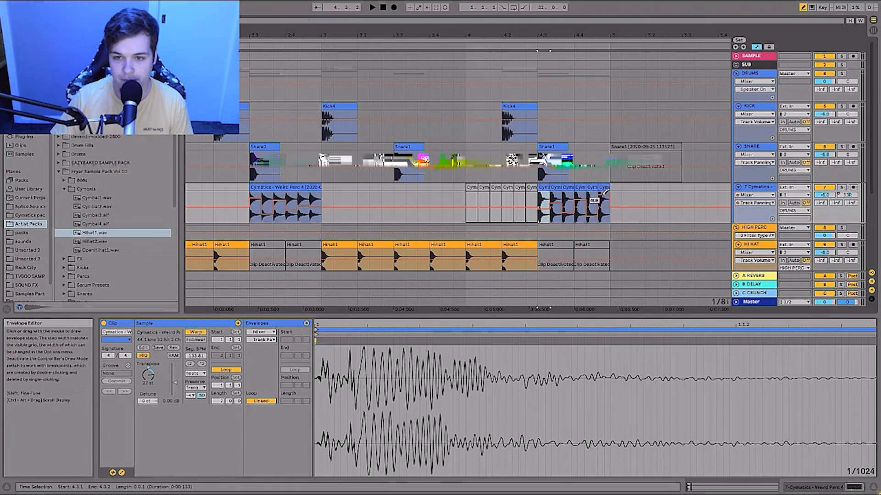
key(b)
key(a)
click(469, 188)
key(space)
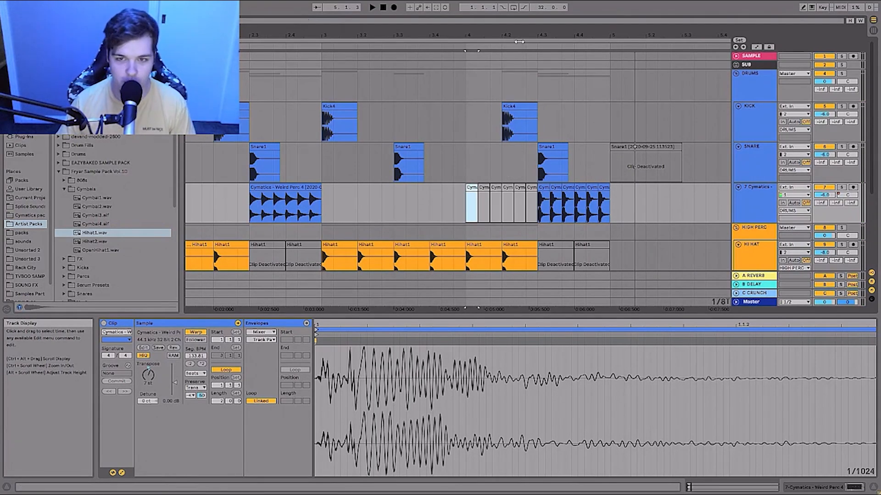
Step: Shorten the Hihat1 clip at 1.1.1 to end at 1.1.3 and place a duplicate of it at 1.1.3
drag(517, 38, 460, 54)
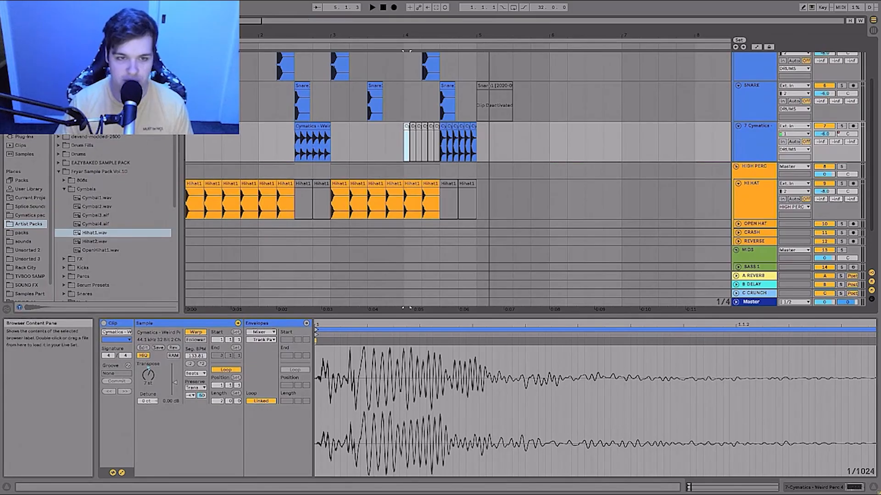
drag(224, 34, 224, 61)
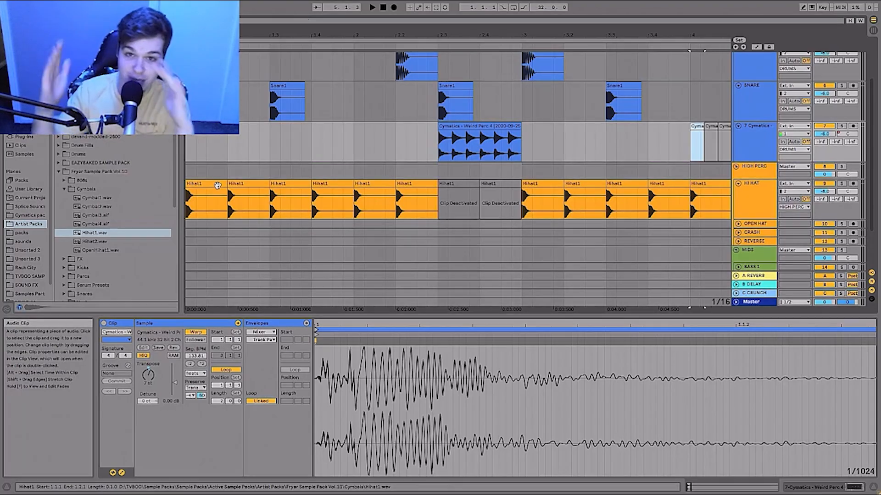
click(217, 185)
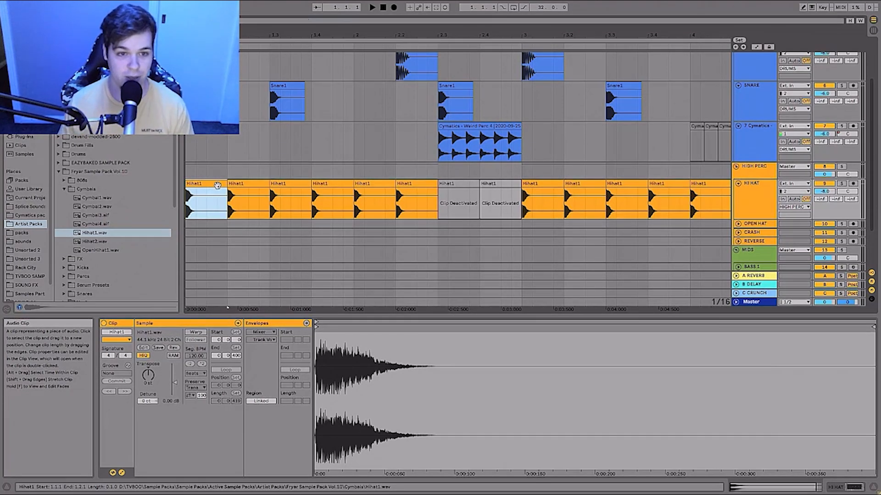
drag(227, 198, 207, 193)
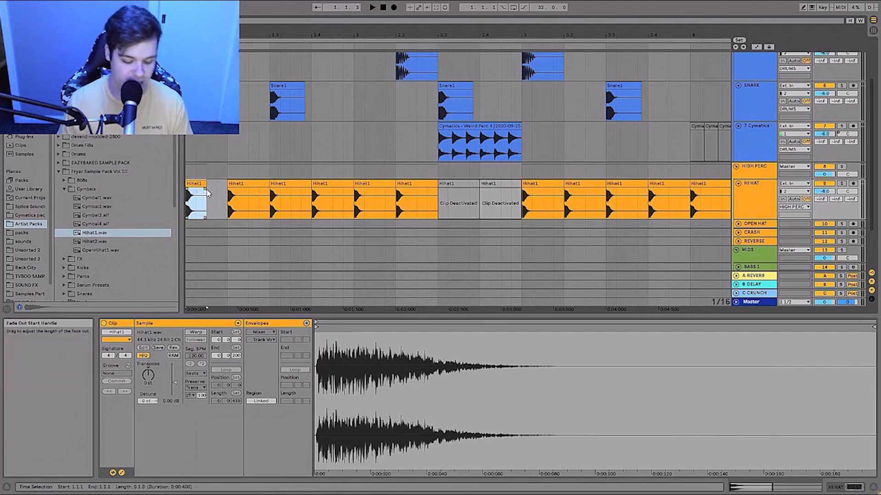
key(ctrl+s)
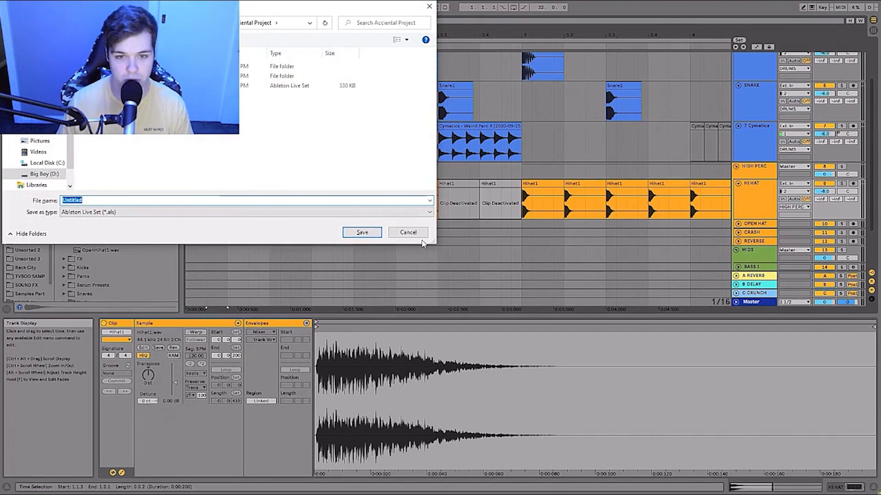
click(409, 233)
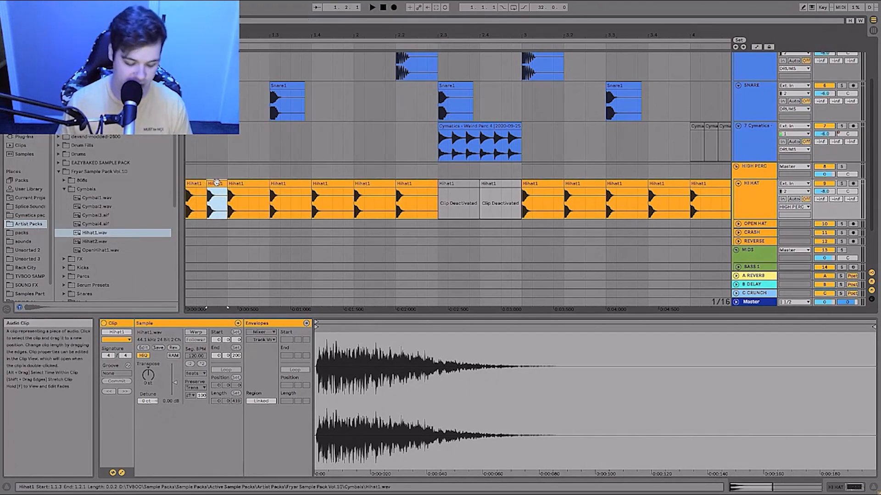
Step: Duplicate the shortened Hihat1 hit repeatedly to fill the hi-hat track up to 2.3.1
key(ctrl+d)
key(ctrl+d)
key(ctrl+d)
key(ctrl+d)
key(ctrl+d)
key(ctrl+d)
key(ctrl+d)
key(ctrl+d)
key(ctrl+d)
key(ctrl+d)
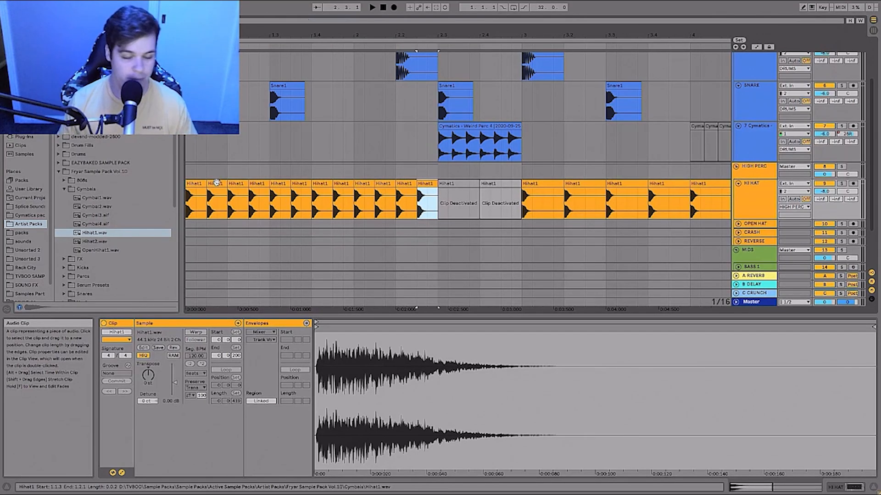
Step: Play the evenly loud hi-hat line from 1.1.1
click(195, 185)
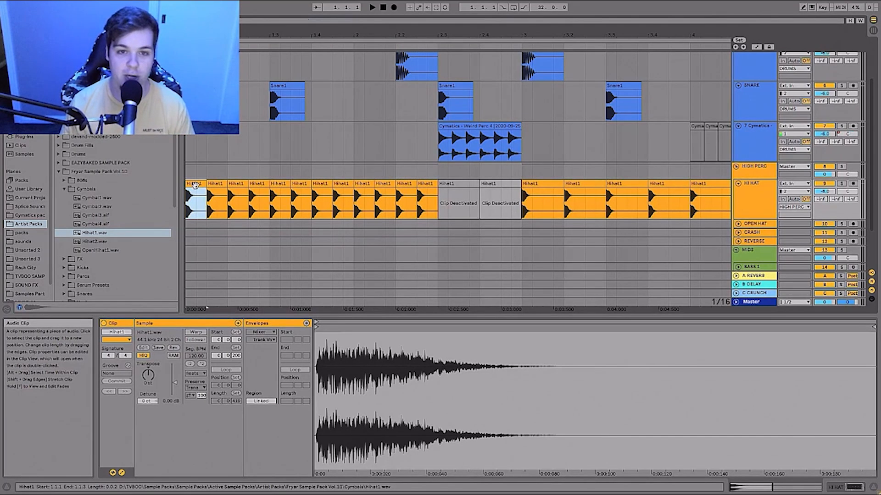
key(space)
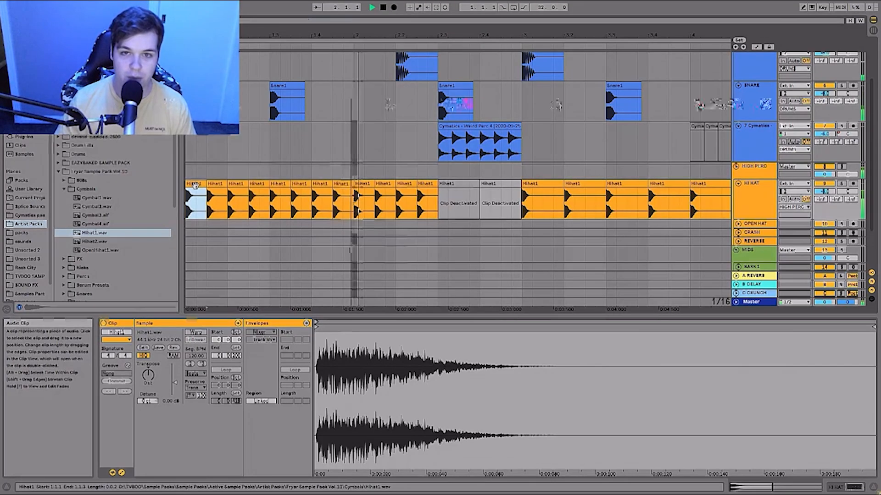
key(space)
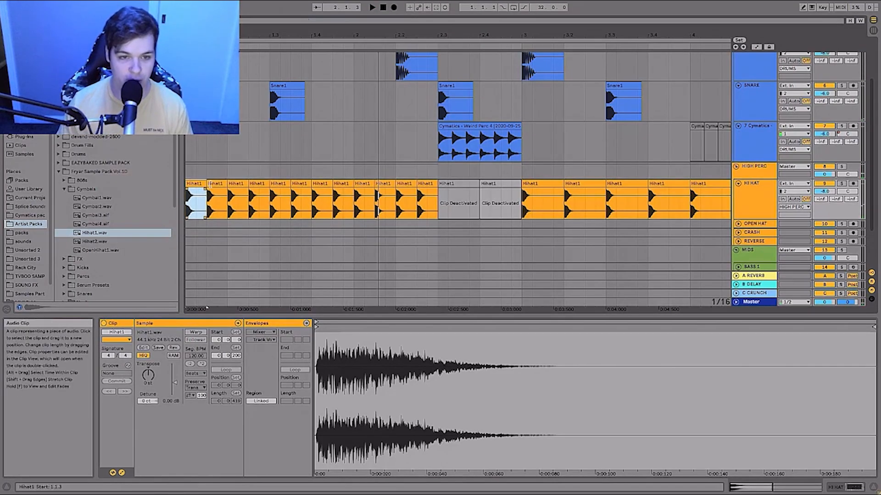
Step: Undo the hi-hat duplicates that follow the hit at 1.1.3
click(209, 185)
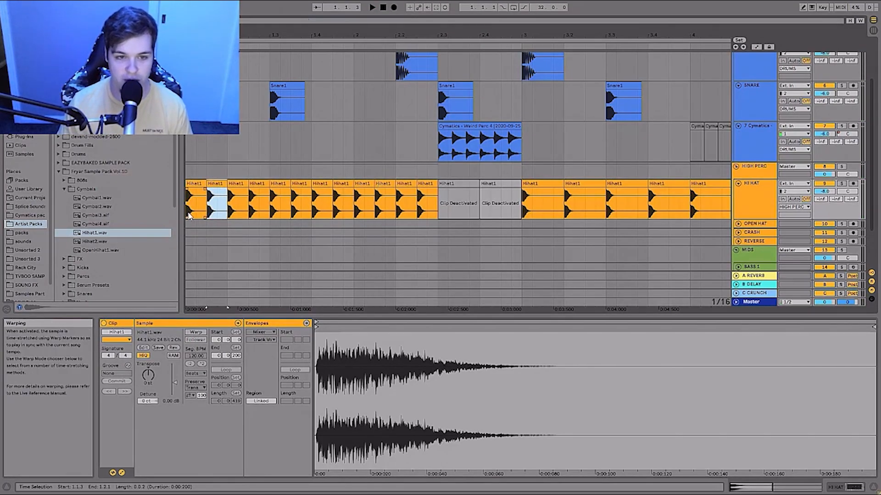
key(ctrl+z)
key(ctrl+z)
key(ctrl+z)
key(ctrl+z)
key(ctrl+z)
key(ctrl+z)
key(ctrl+z)
key(ctrl+z)
key(ctrl+z)
key(ctrl+z)
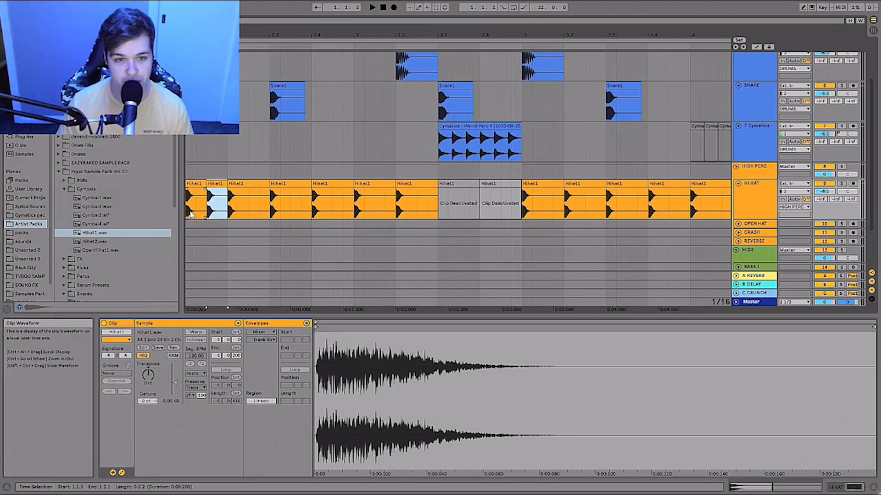
key(ctrl+z)
key(ctrl+d)
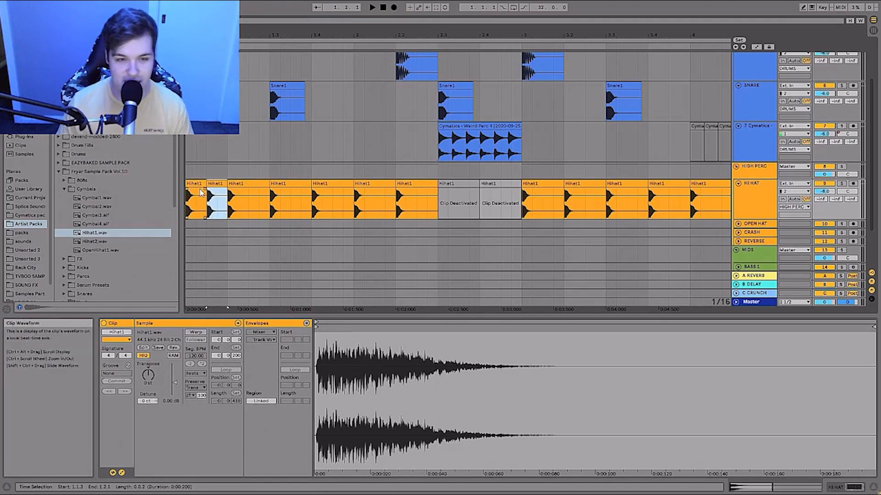
Step: Warp the Hihat1 clip at 1.1.3 with the single-arrow transient loop mode and envelope 24, and set its gain to -6 dB
click(196, 332)
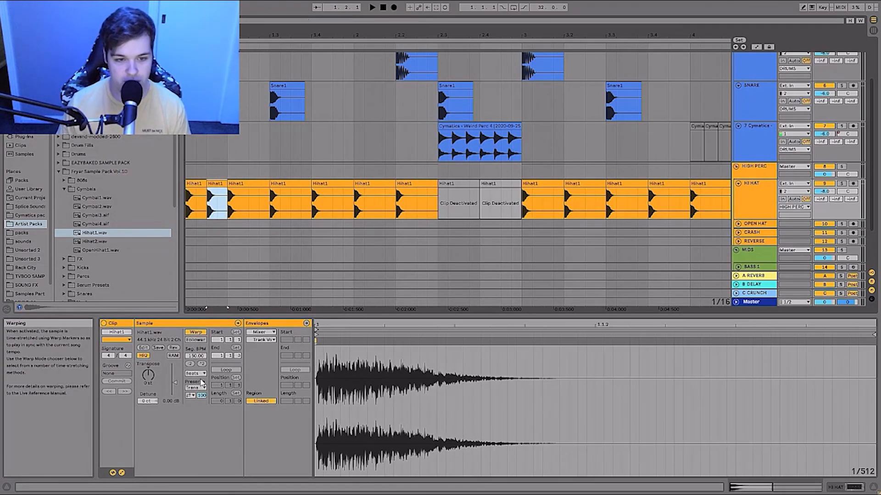
click(191, 396)
click(191, 403)
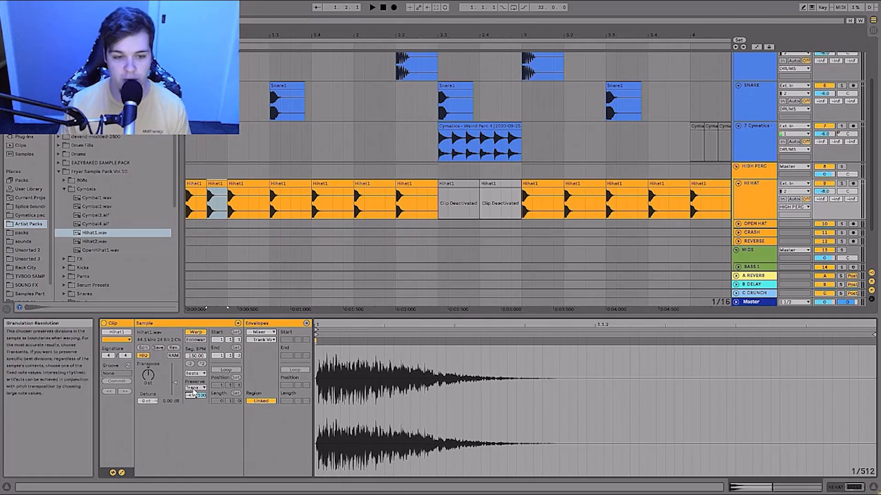
drag(201, 396, 202, 422)
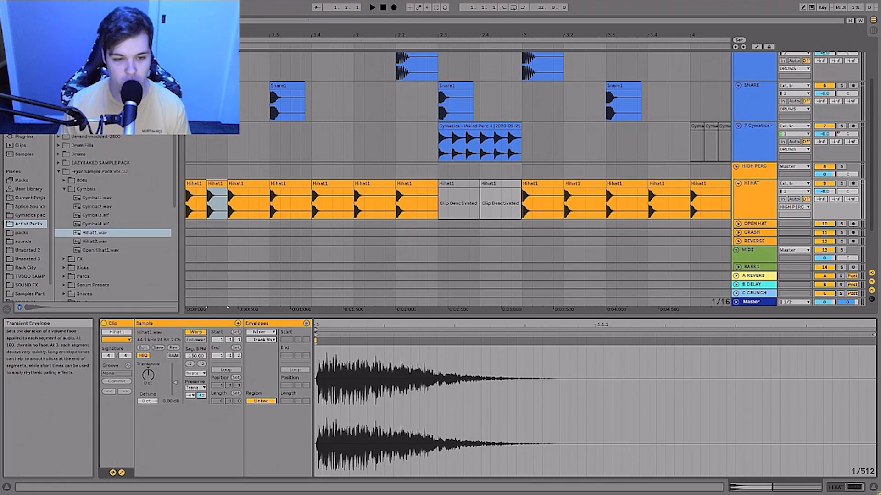
click(170, 401)
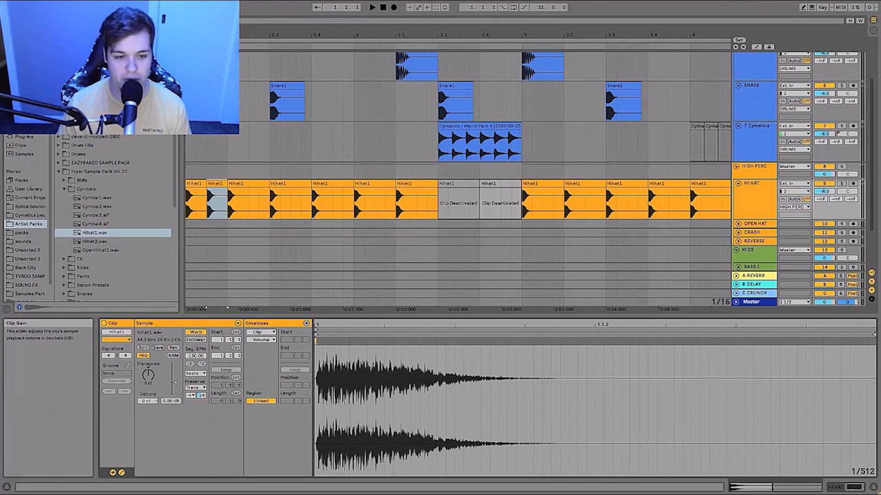
text(-6)
key(Return)
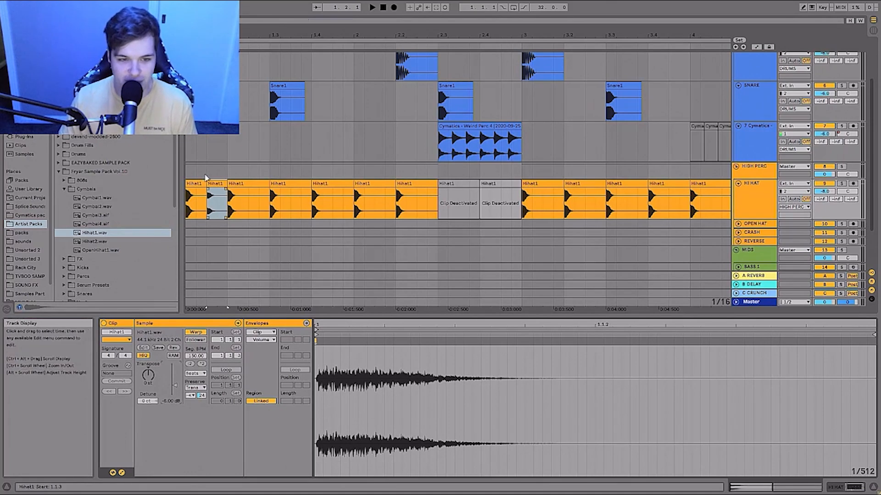
Step: Duplicate the loud and quiet Hihat1 pair from 1.1.1 repeatedly until it fills the hi-hat track up to 2.3.1
shift+click(198, 193)
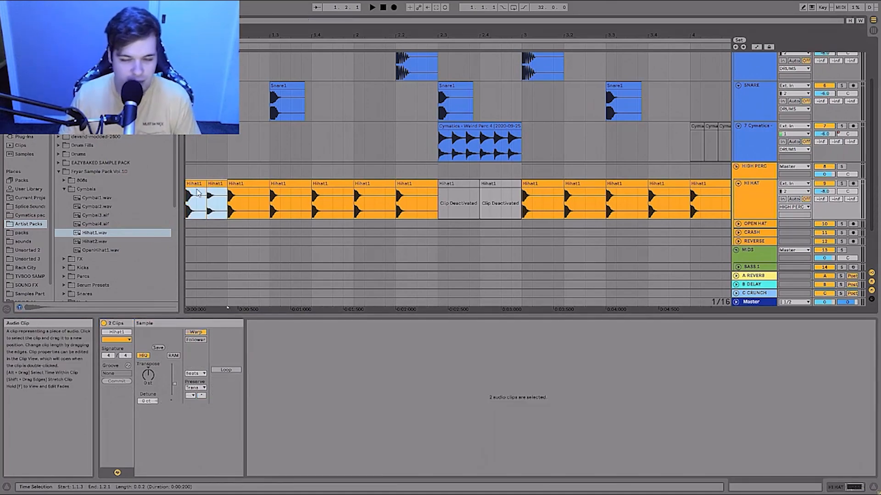
key(ctrl+d)
key(ctrl+d)
key(ctrl+d)
key(ctrl+d)
key(ctrl+d)
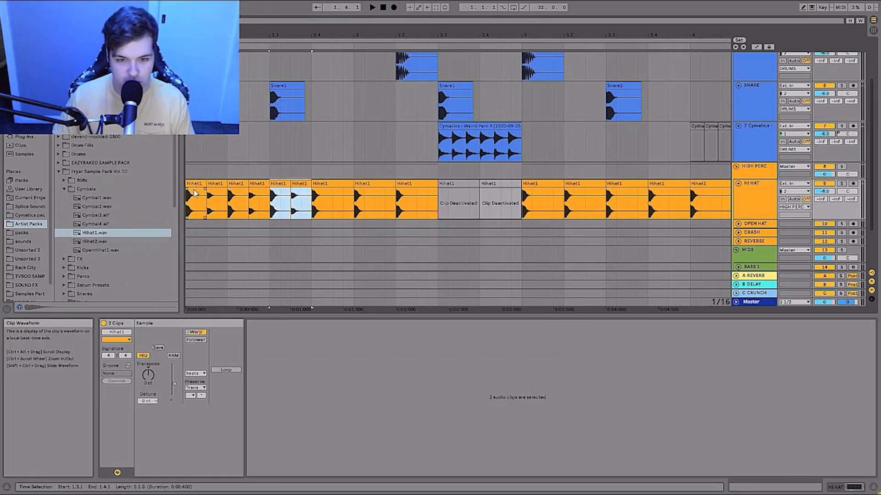
Step: Play the drum pattern with the alternating-volume hi-hats from 1.1.1 into bar 3
click(198, 185)
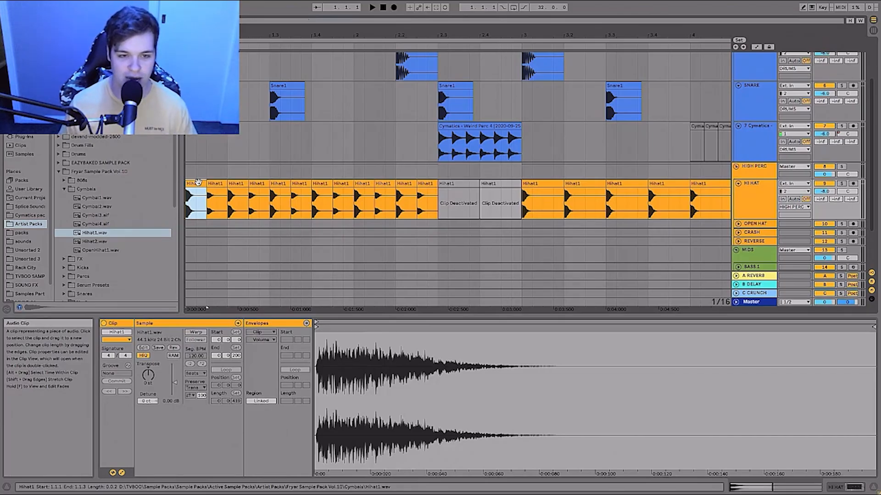
key(space)
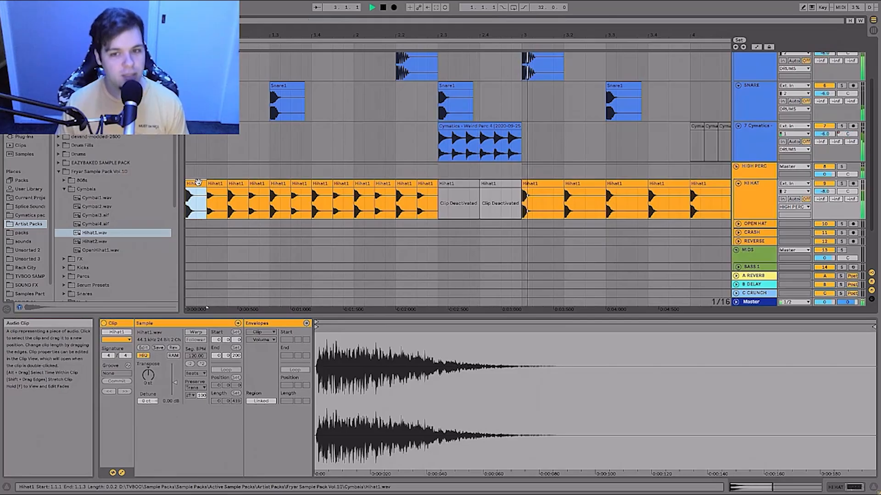
key(space)
Step: Fill 3.1.1 to 3.4.1 with halved, equally loud Hihat1 hits and play them from 3.1.1 for comparison
click(546, 193)
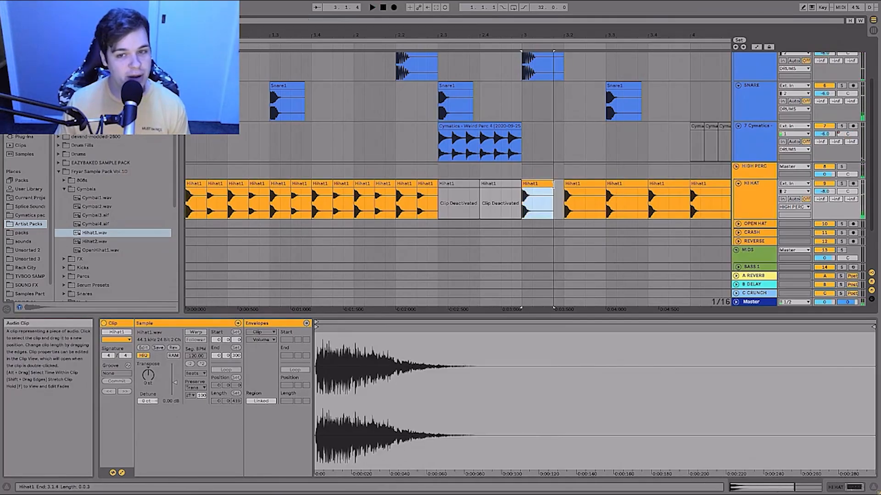
key(ctrl+d)
key(ctrl+d)
key(ctrl+d)
click(532, 185)
key(space)
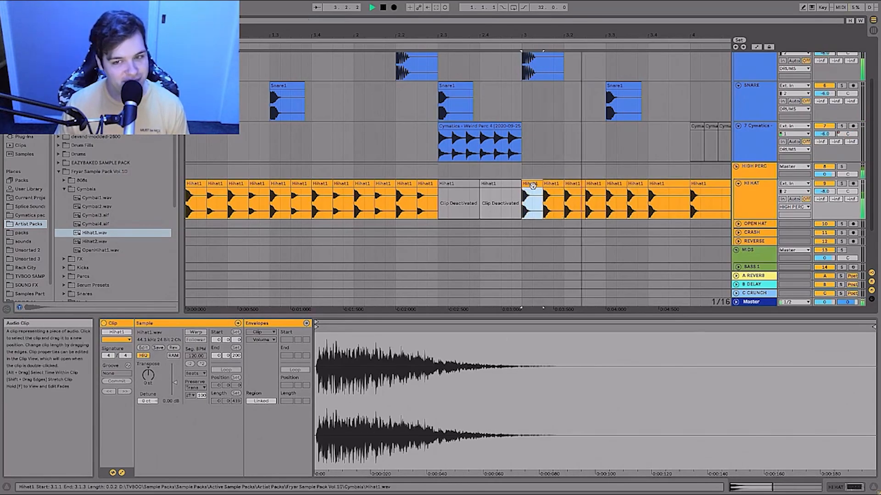
key(space)
Step: Undo the duplicated and shortened Hihat1 hits from 3.1.1 onward
key(ctrl+z)
key(ctrl+z)
key(ctrl+z)
key(ctrl+z)
key(ctrl+z)
key(ctrl+z)
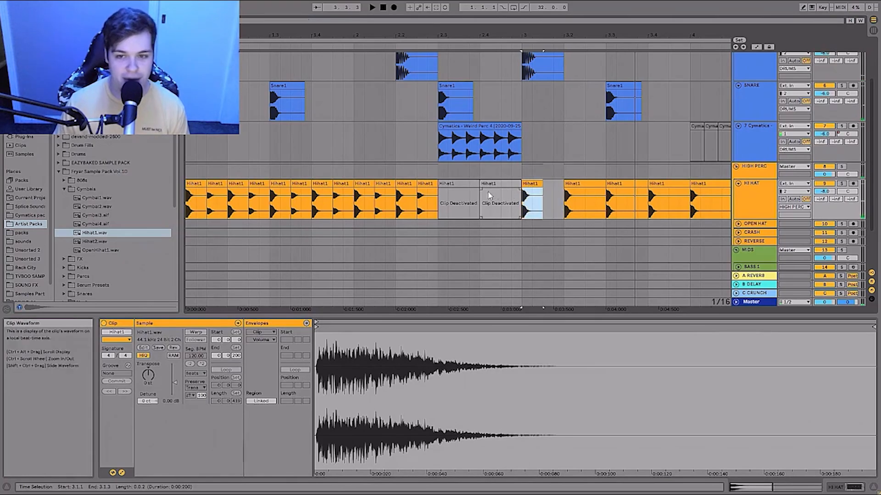
Step: Copy the two-bar hi-hat pattern from 1.1.1 to 3.1.1 so it fills the track up to 5.1.1
click(212, 188)
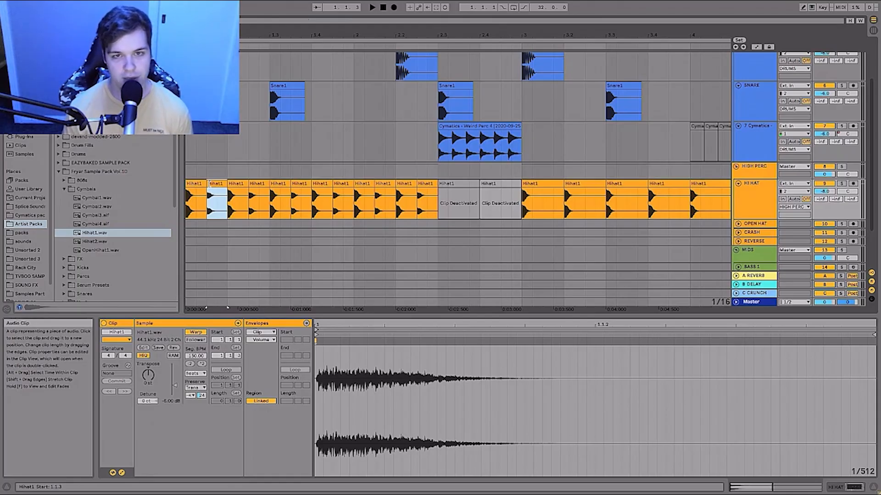
drag(395, 33, 395, 5)
drag(284, 202, 206, 199)
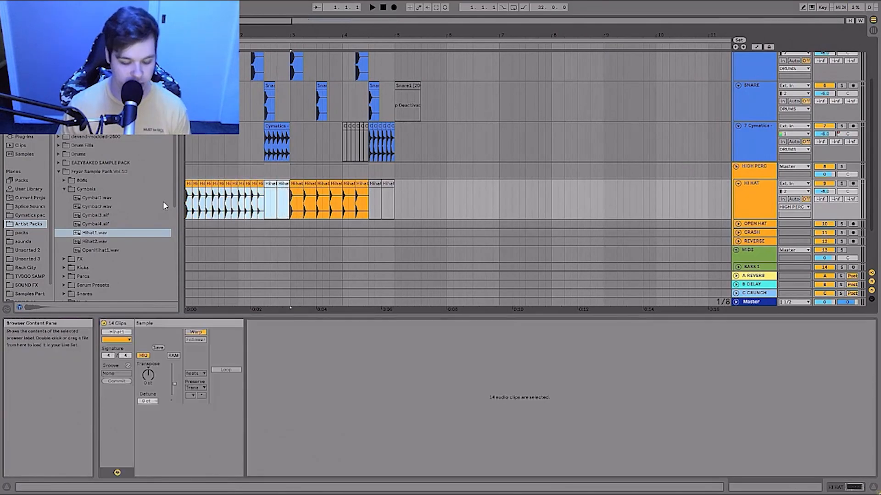
drag(290, 200, 395, 200)
Step: Insert a new audio track directly below the Cymatics percussion track
drag(417, 36, 417, 19)
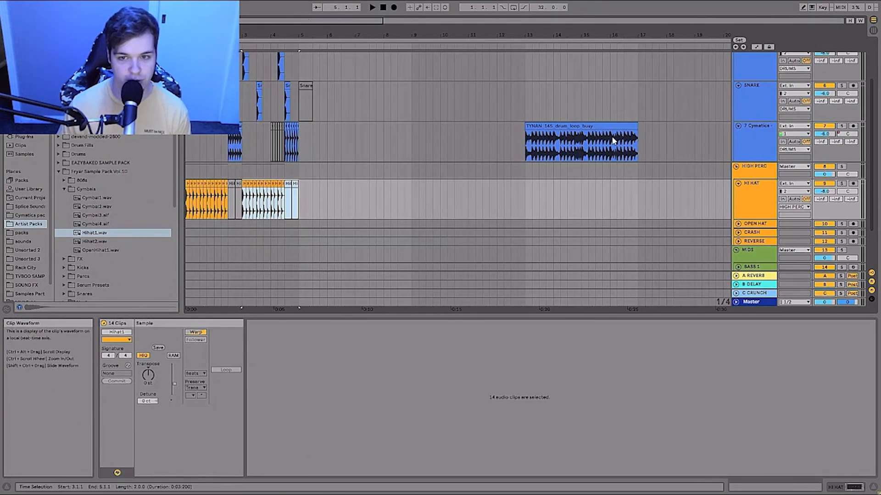
click(758, 147)
key(ctrl+t)
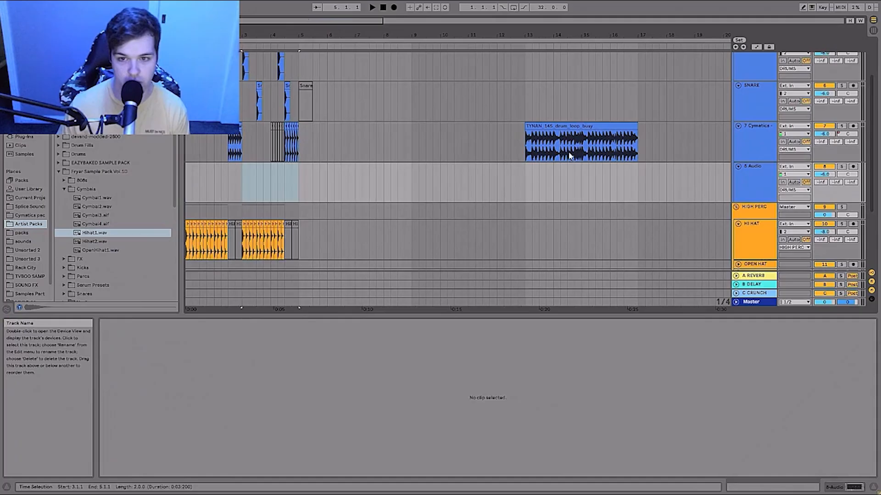
Step: Move the TYNAN_145_drum_loop_busy clip to 1.1.1 on the new audio track and play it with the pattern
click(558, 130)
drag(211, 222, 198, 184)
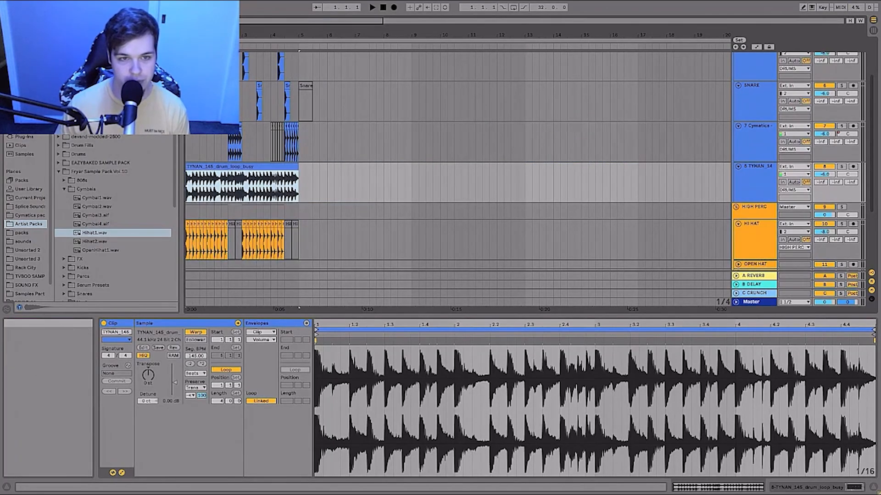
drag(229, 36, 230, 73)
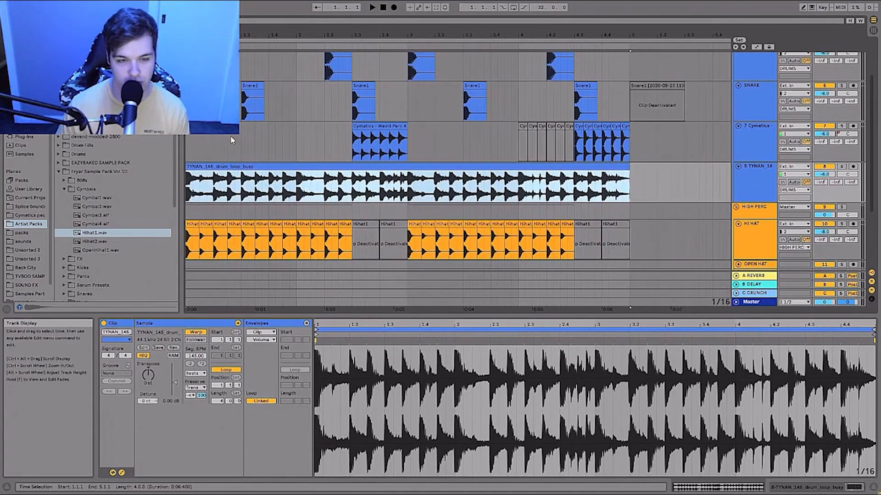
key(space)
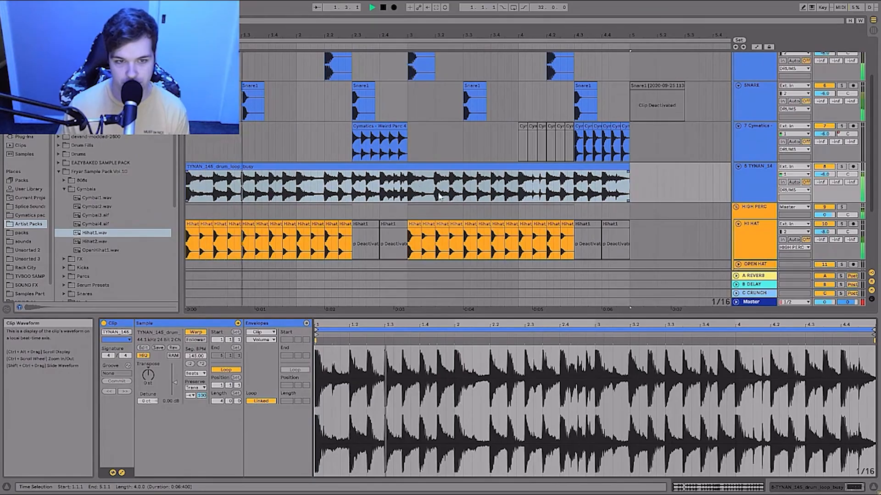
drag(354, 187, 411, 187)
key(space)
Step: Shorten the TYNAN loop's transient envelope and apply a low cut at 200 Hz on its track using EQ Eight's band 2
click(418, 166)
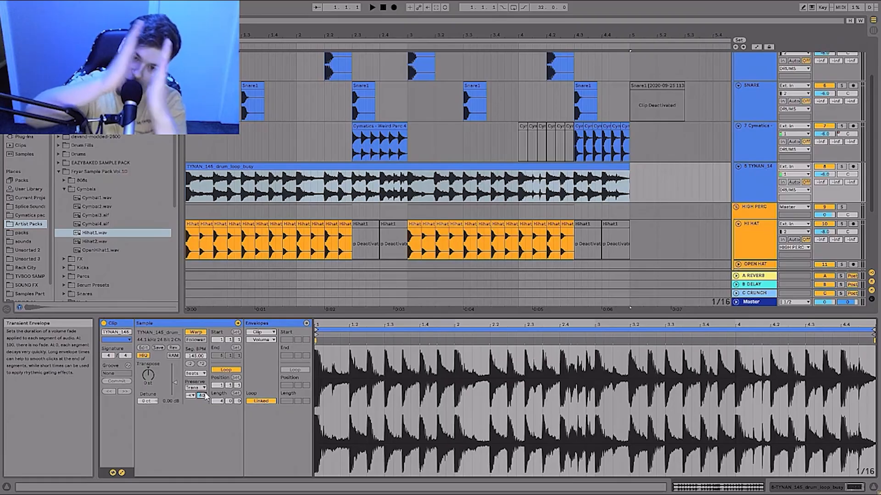
drag(202, 395, 202, 403)
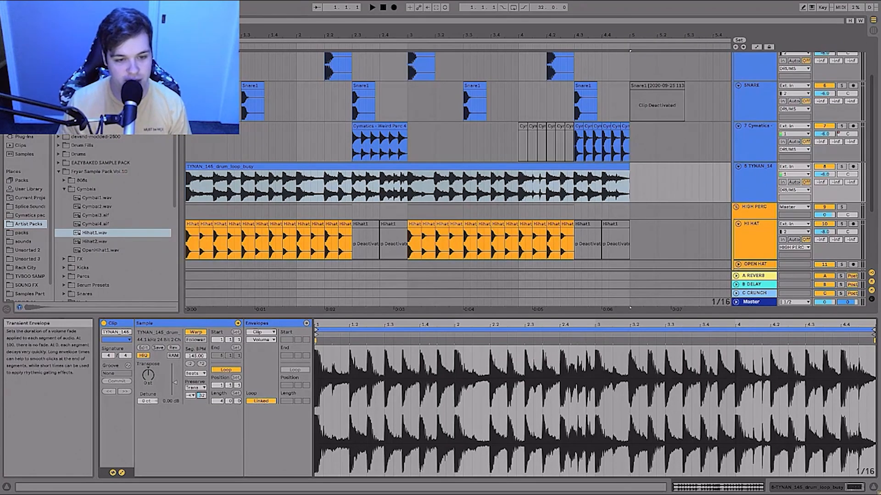
double_click(753, 194)
key(space)
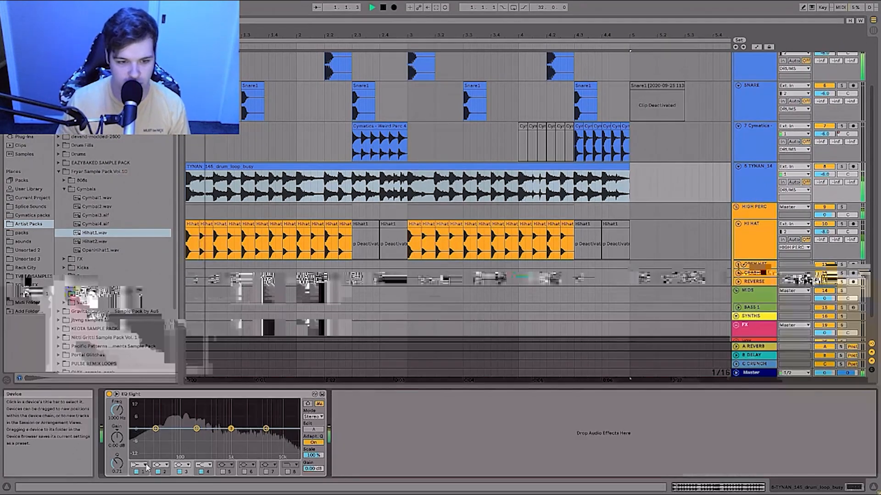
key(space)
click(161, 466)
click(164, 417)
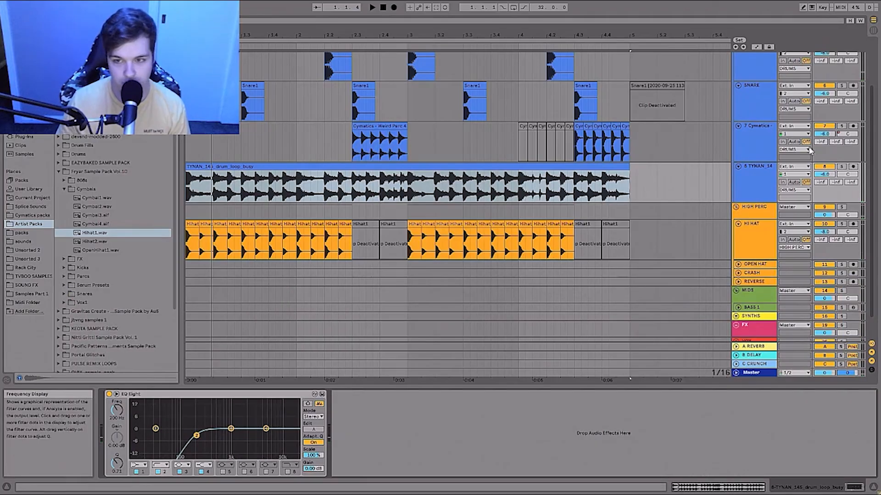
Step: Transpose the TYNAN drum loop up by 5 semitones and play it with the pattern
double_click(215, 186)
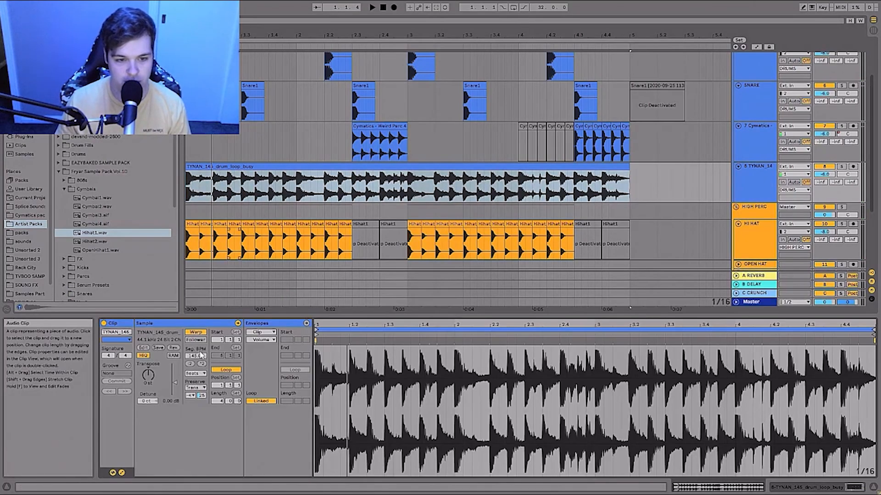
drag(154, 377, 153, 364)
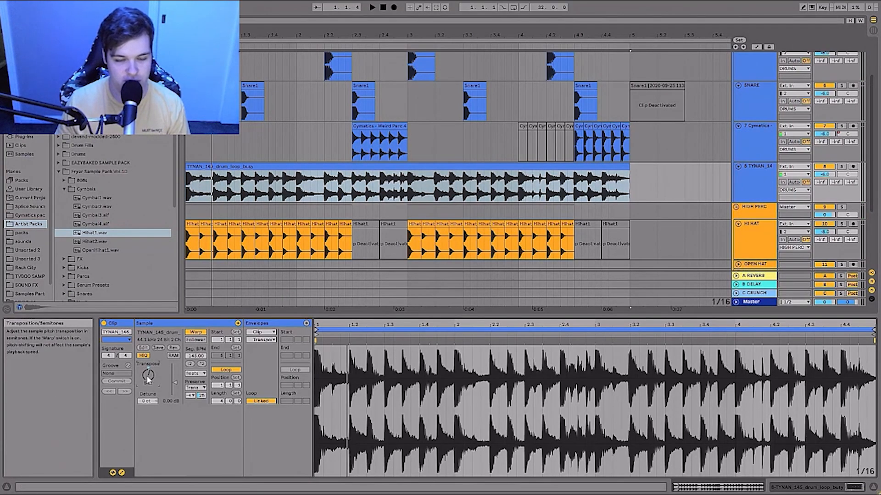
key(space)
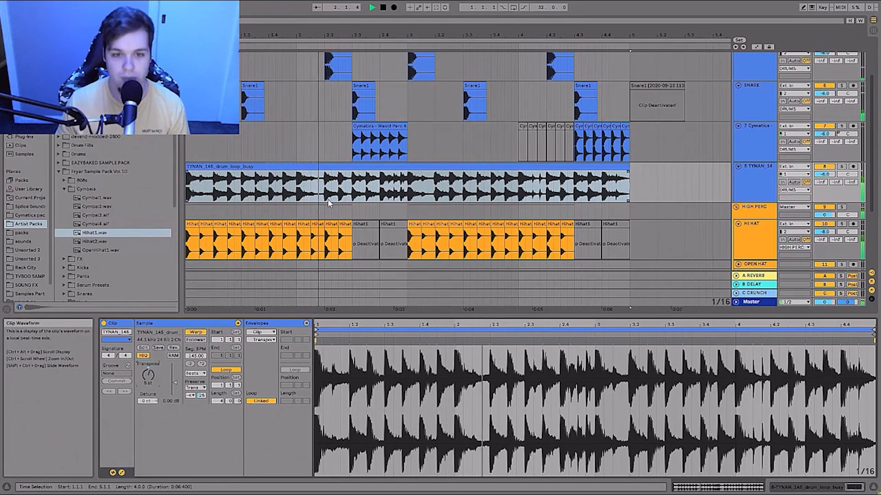
Step: Deactivate the TYNAN loop from 2.3.1 to 3.1.1, trim its end to 4.3.1, and play the pattern
drag(351, 183, 409, 180)
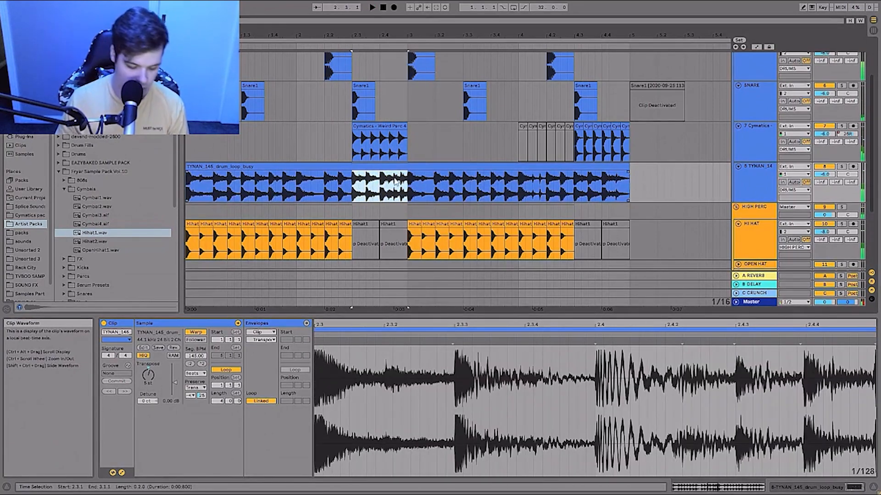
key(0)
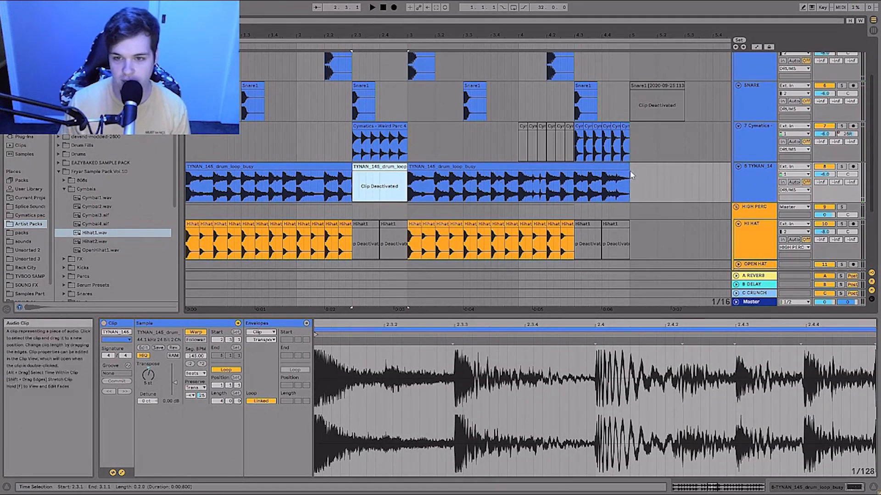
drag(629, 177, 574, 176)
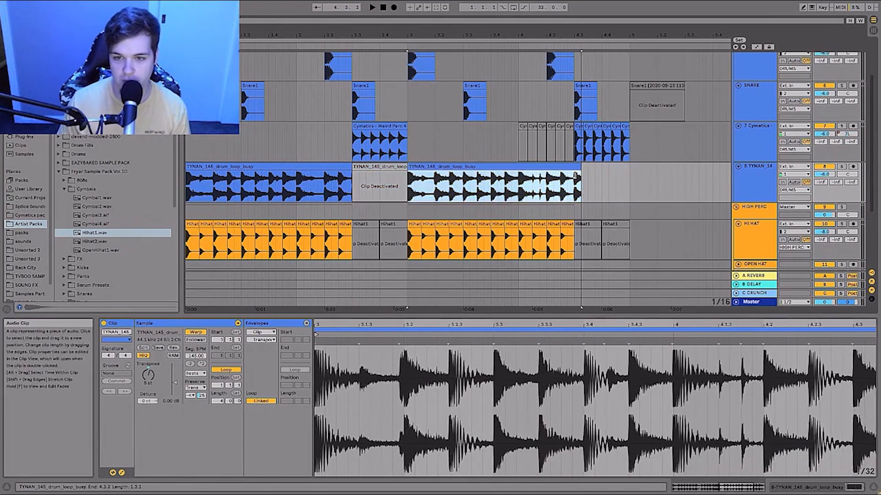
click(208, 164)
key(space)
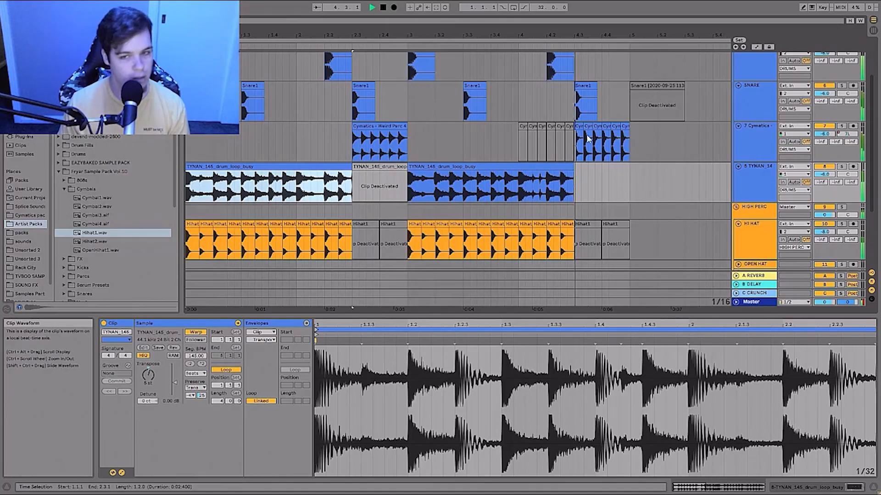
click(512, 167)
key(space)
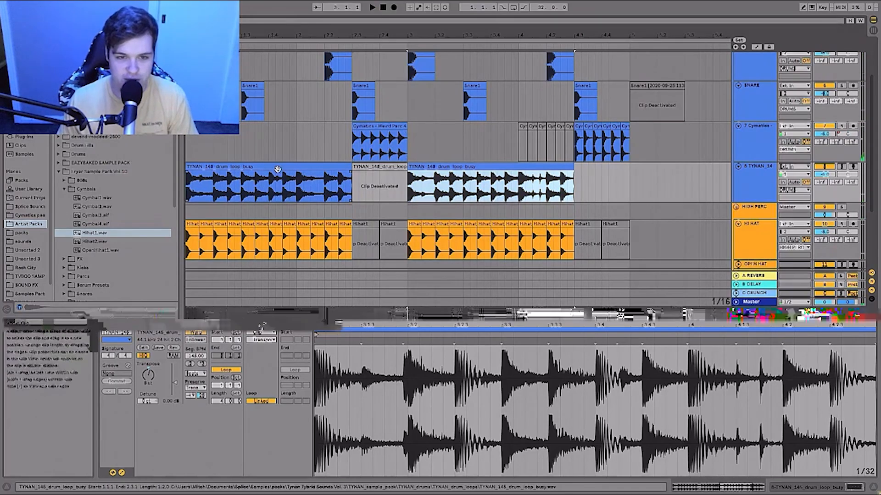
Step: Compare all TYNAN loop clips at transient envelope 100 and 0 st transposition, and restore the shortened envelope and 5 st
click(278, 169)
shift+click(449, 167)
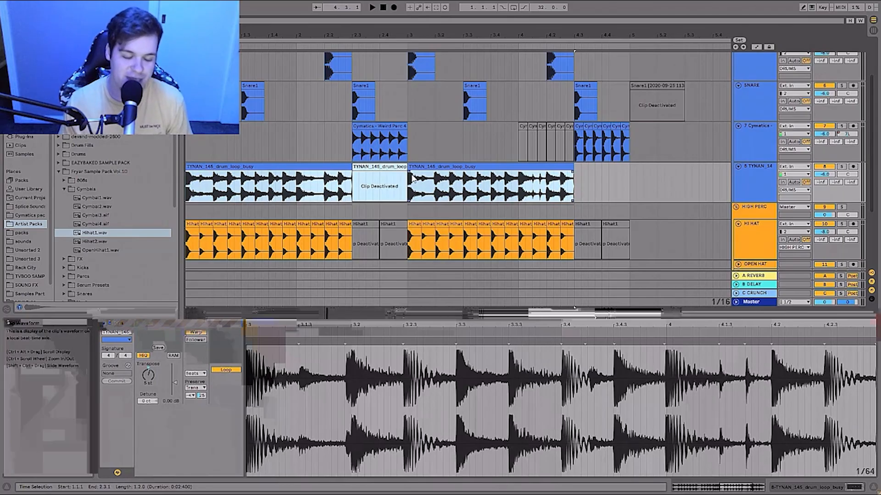
drag(201, 396, 156, 364)
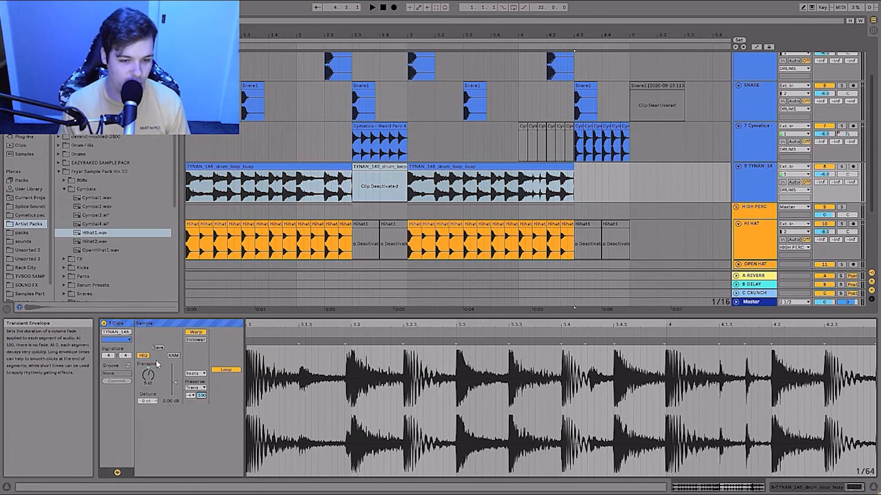
key(space)
key(space)
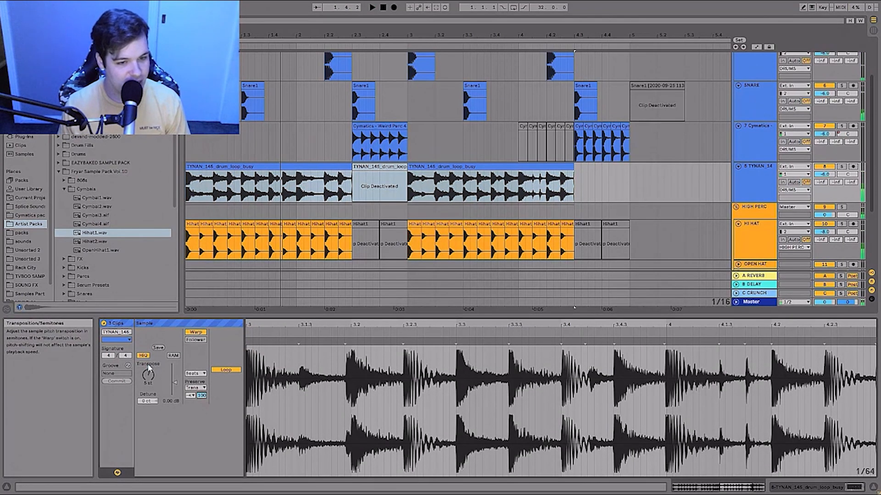
key(space)
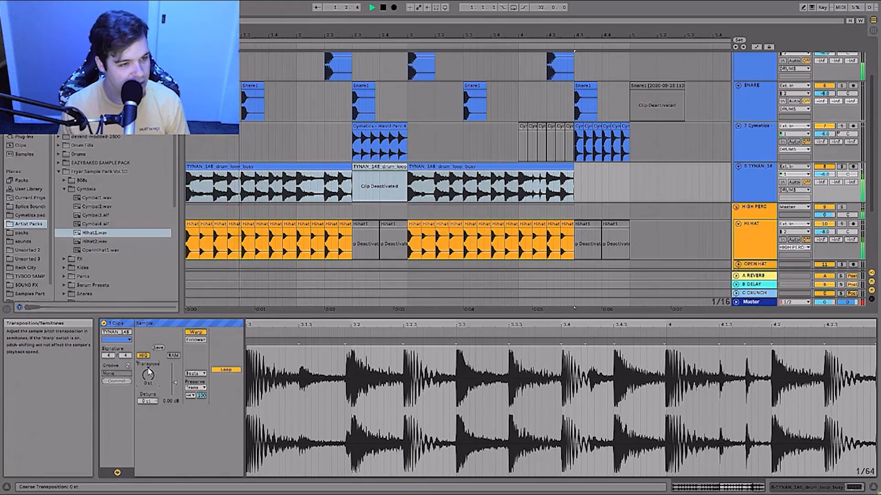
drag(148, 372, 148, 364)
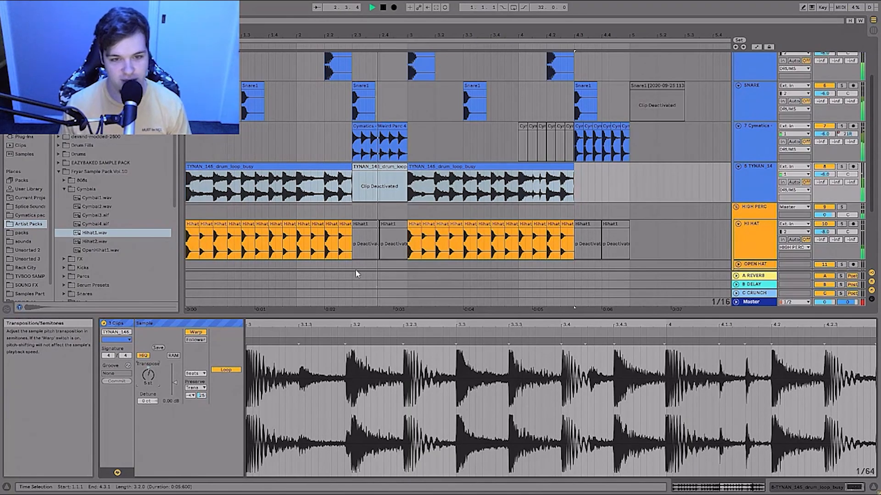
Step: Raise the Cymatics percussion track's volume to -4.3 dB while playing through the whole pattern
key(space)
key(space)
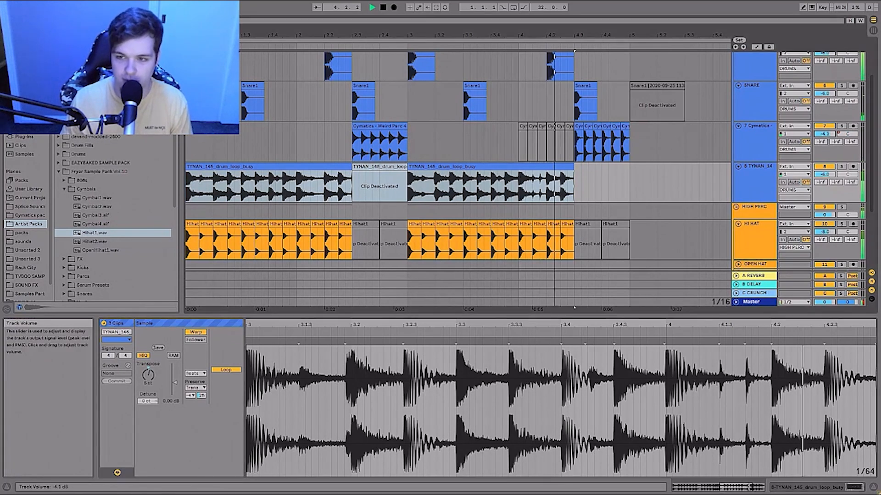
key(space)
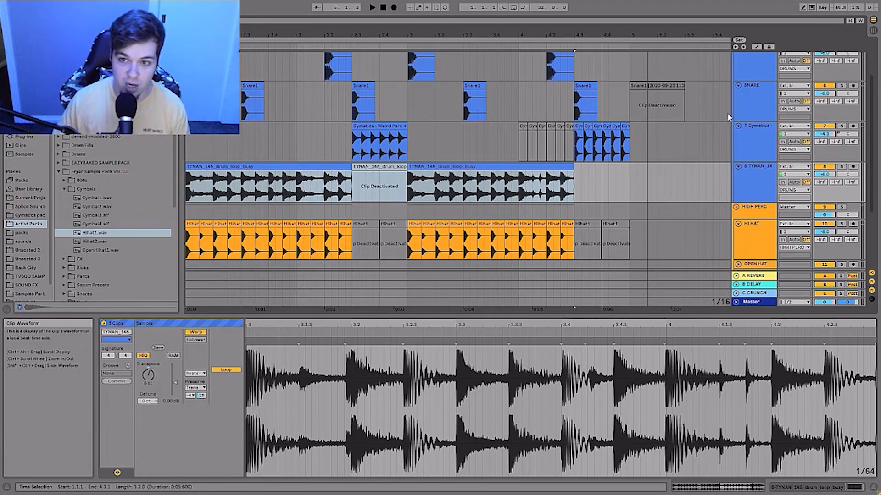
Step: Reactivate the consolidated Snare1 clip at 5.1.1 and deactivate it again
click(669, 89)
click(668, 87)
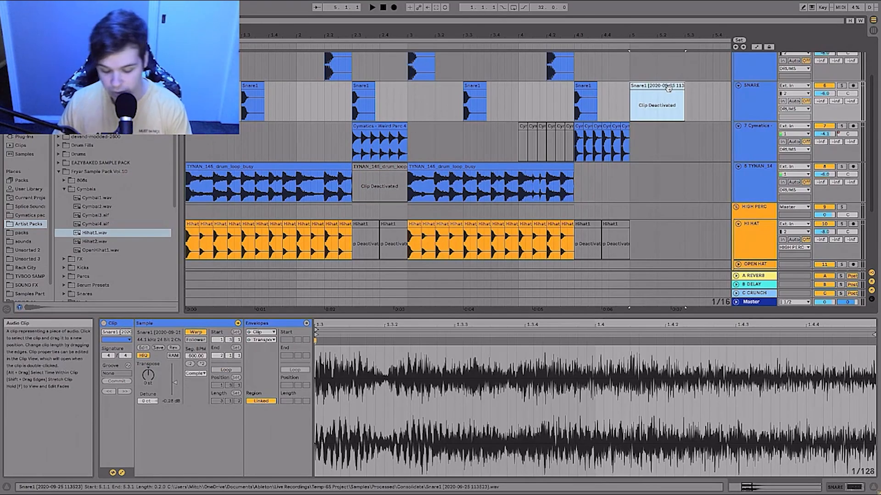
key(0)
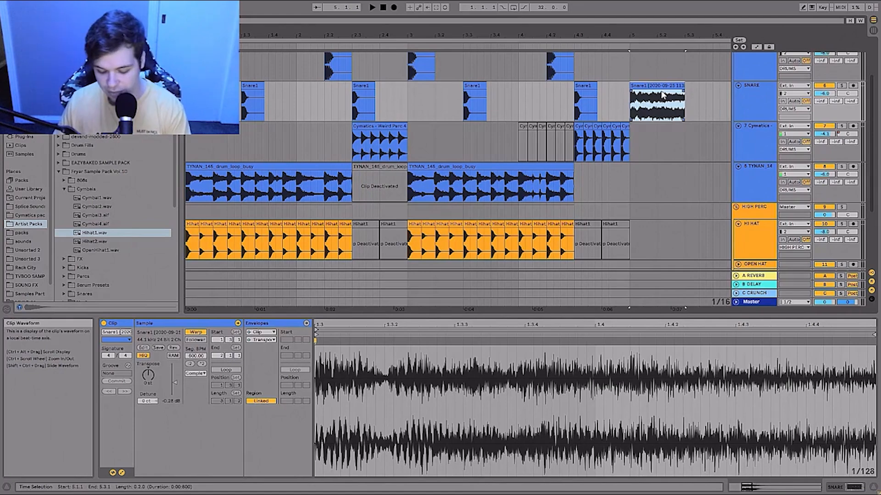
key(0)
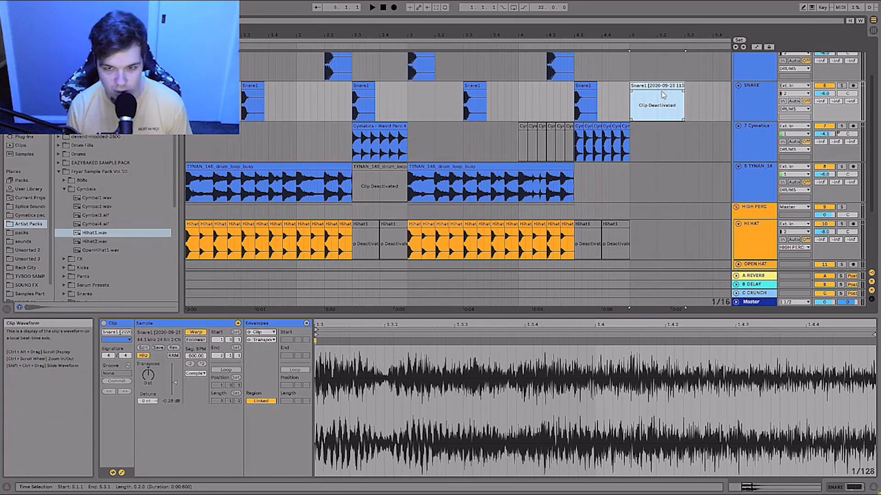
scroll(662, 95, up, 3)
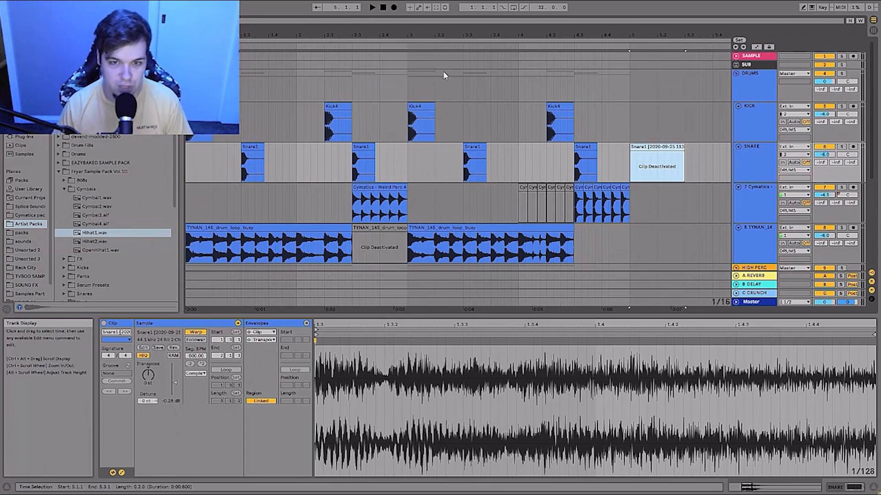
drag(437, 34, 387, 27)
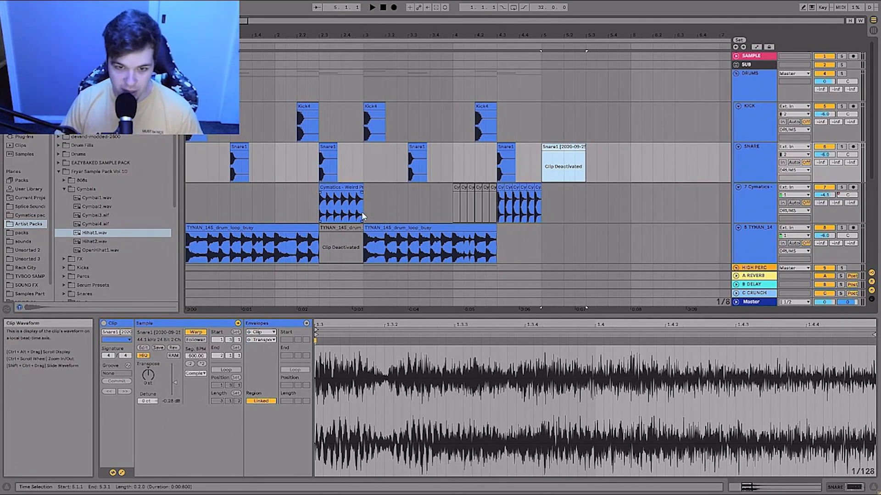
scroll(361, 213, down, 3)
scroll(362, 224, up, 3)
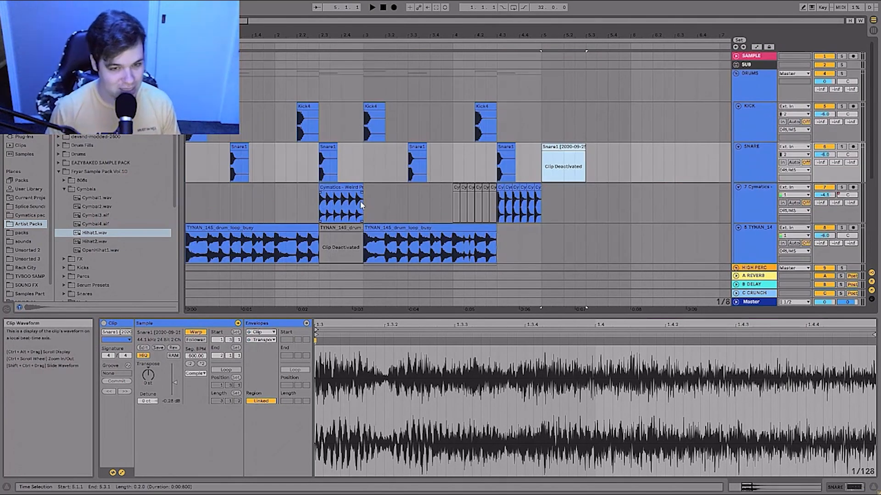